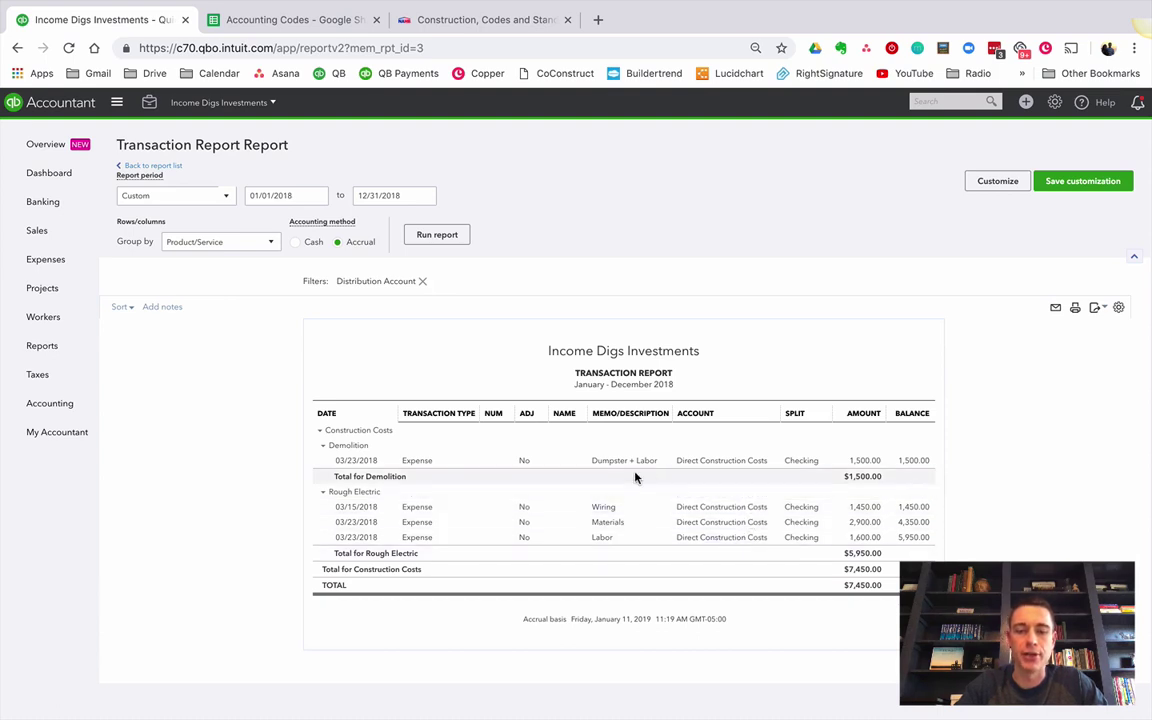
# - Review the Wiring expense's details, and collapse and re-expand the Demolition and Rough Electric groups in the transaction report
pyautogui.click(712, 514)
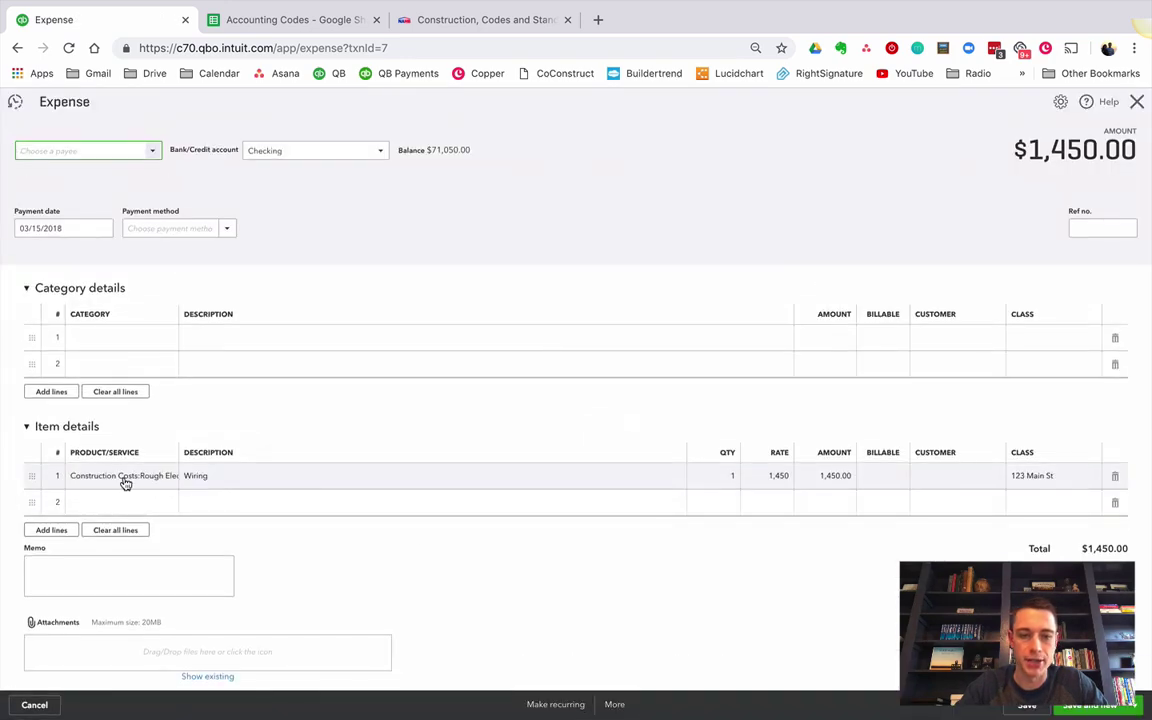
pyautogui.click(1137, 103)
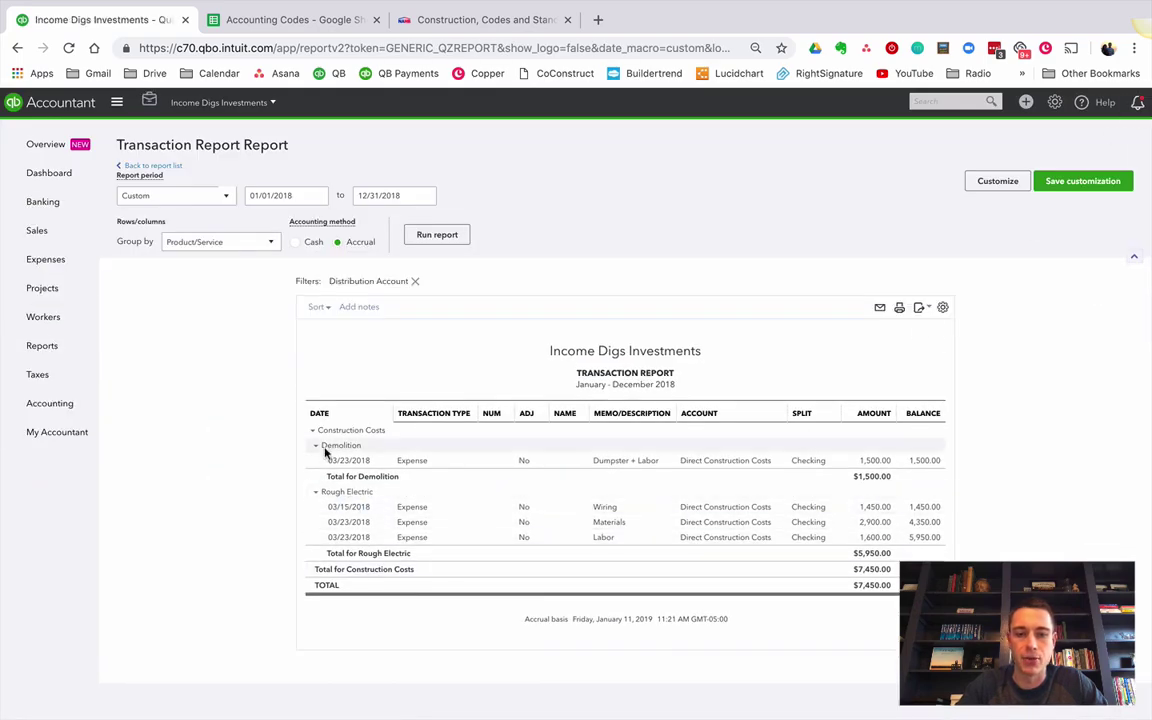
pyautogui.click(315, 492)
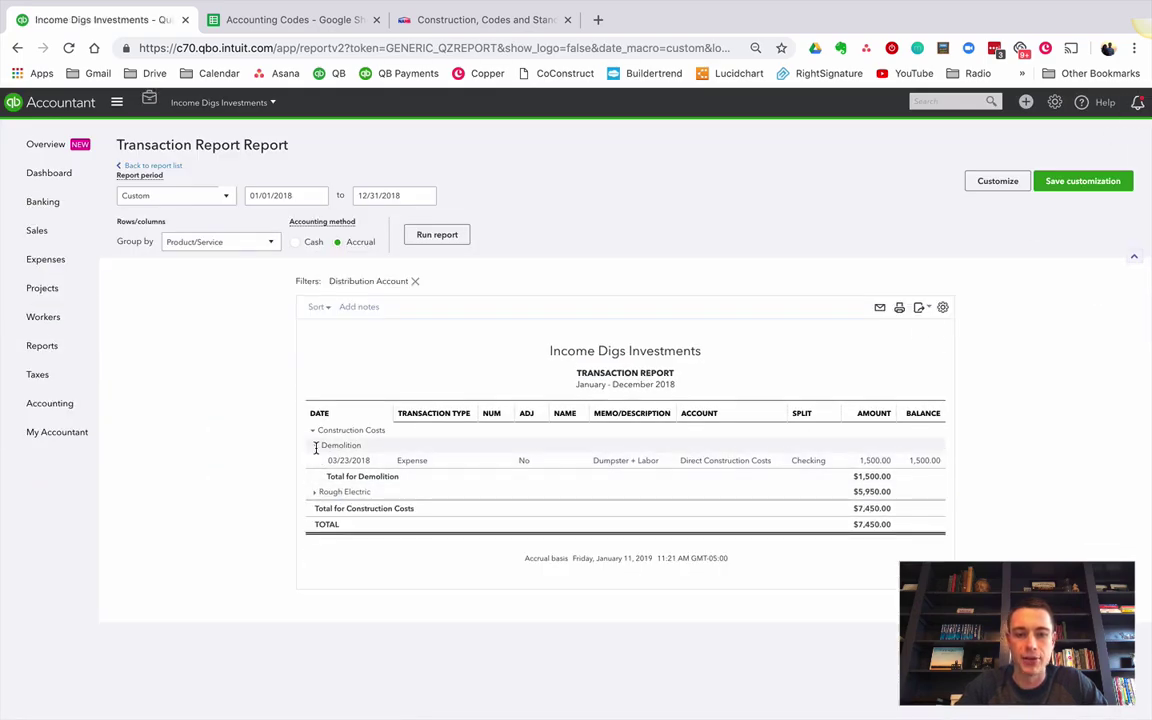
pyautogui.click(315, 445)
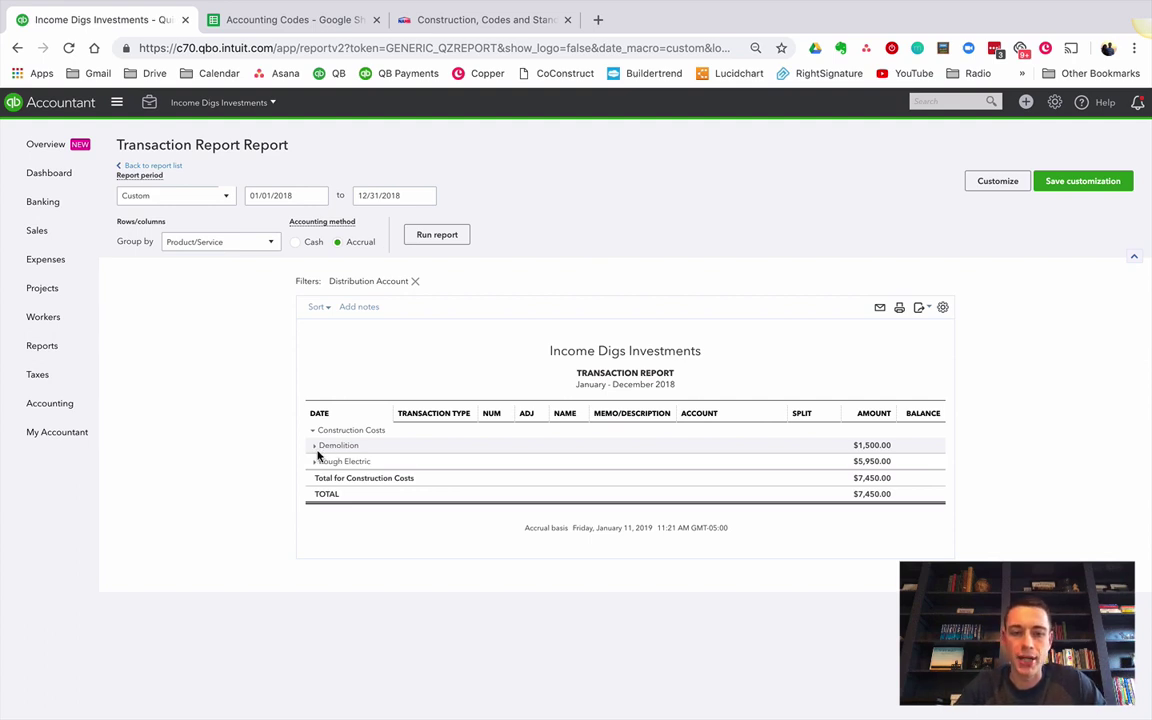
pyautogui.click(314, 446)
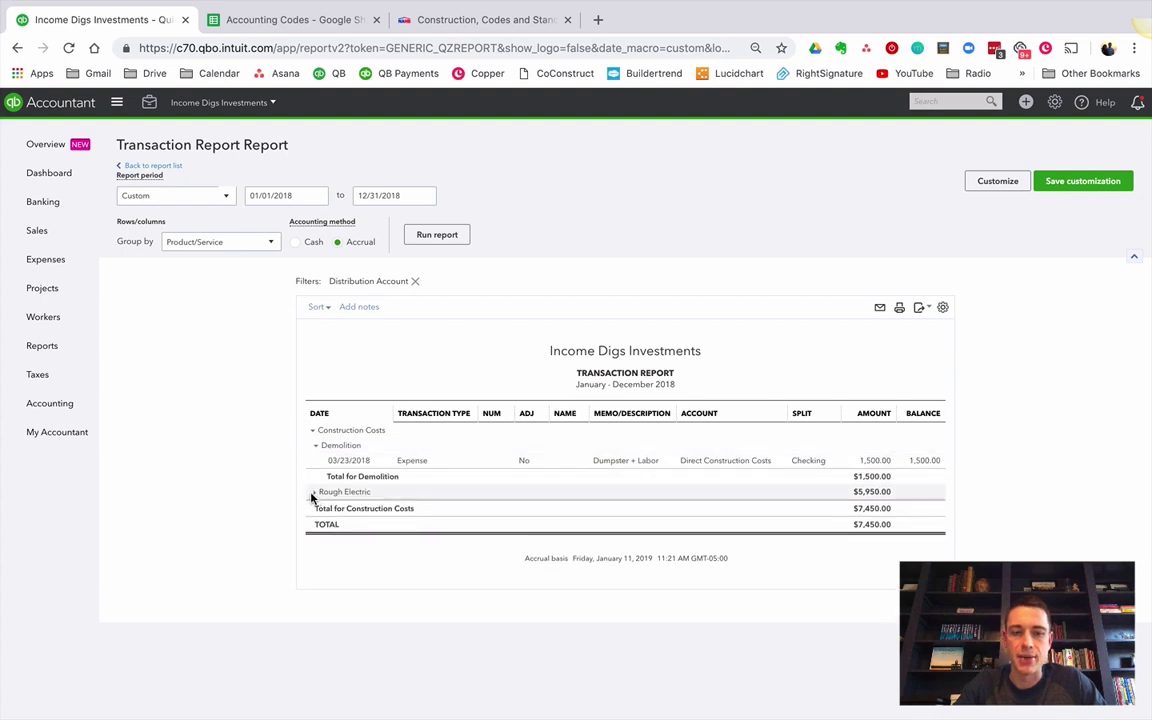
pyautogui.click(314, 492)
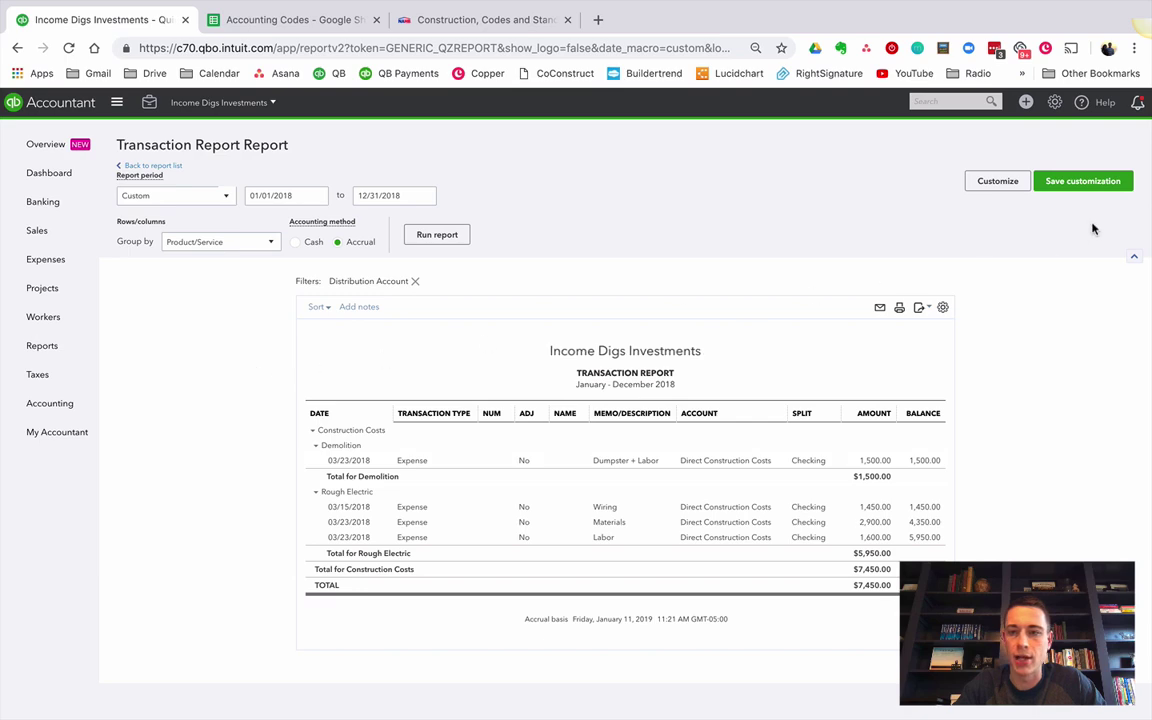
# - Try adding a Class filter in the transaction report's customization and view its class choices, without applying it
pyautogui.click(997, 183)
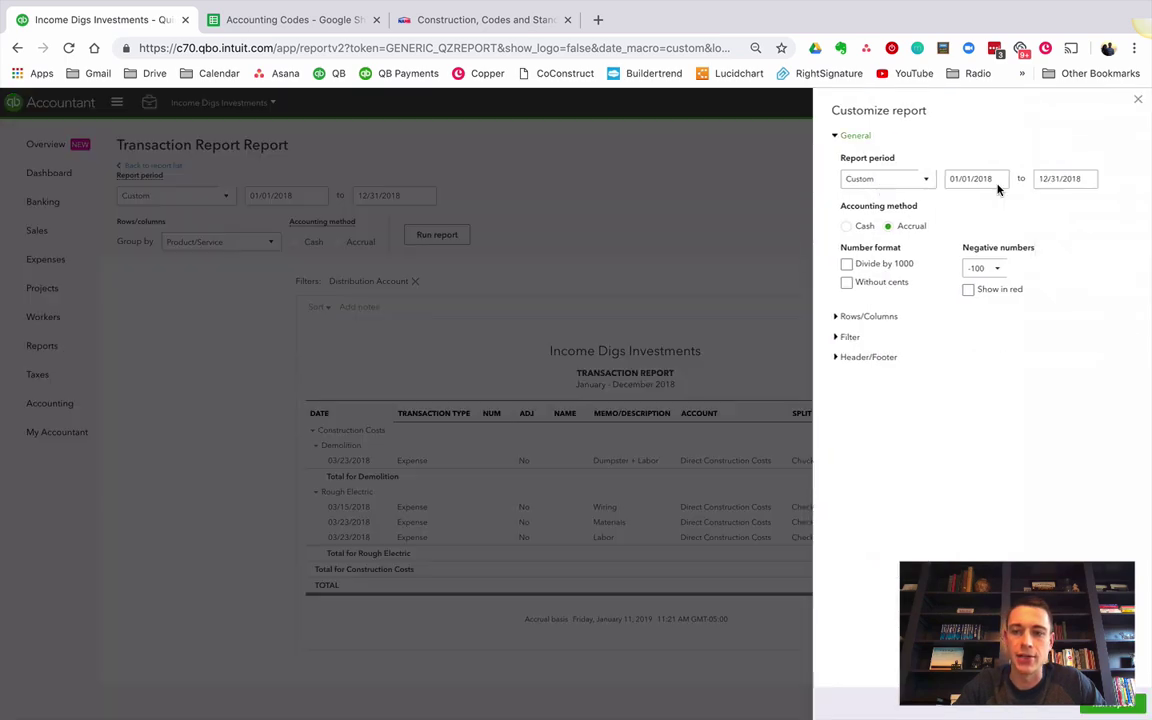
pyautogui.click(836, 340)
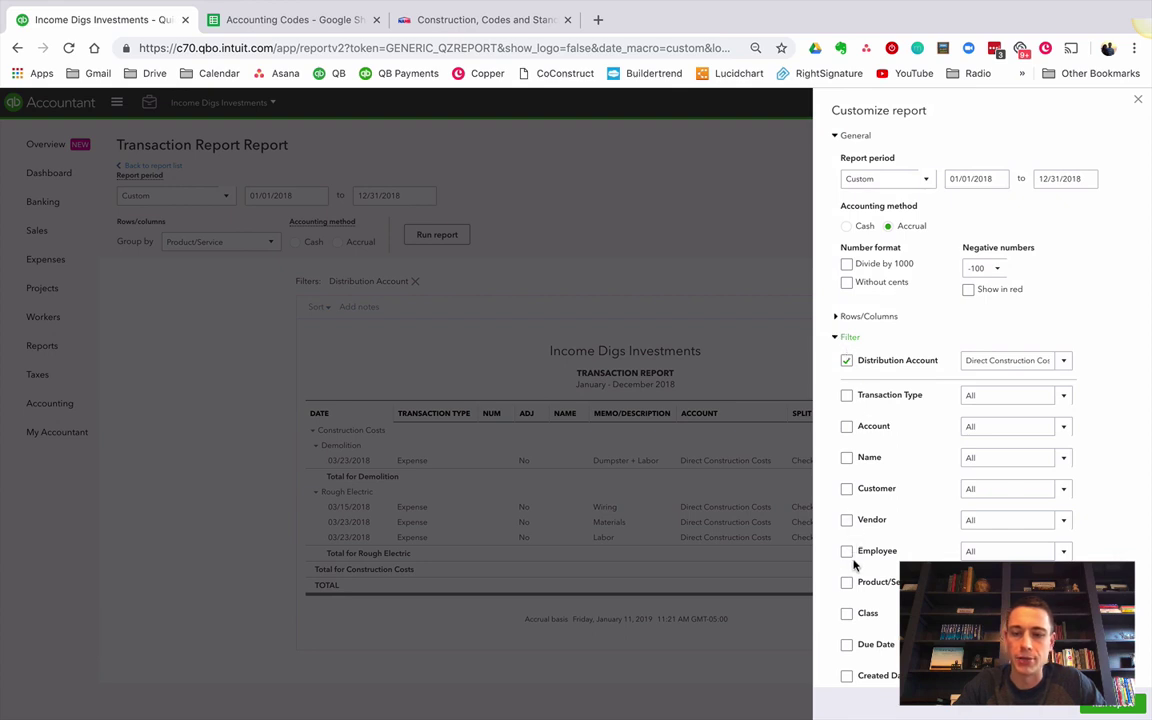
pyautogui.scroll(-1, 853, 567)
pyautogui.click(847, 551)
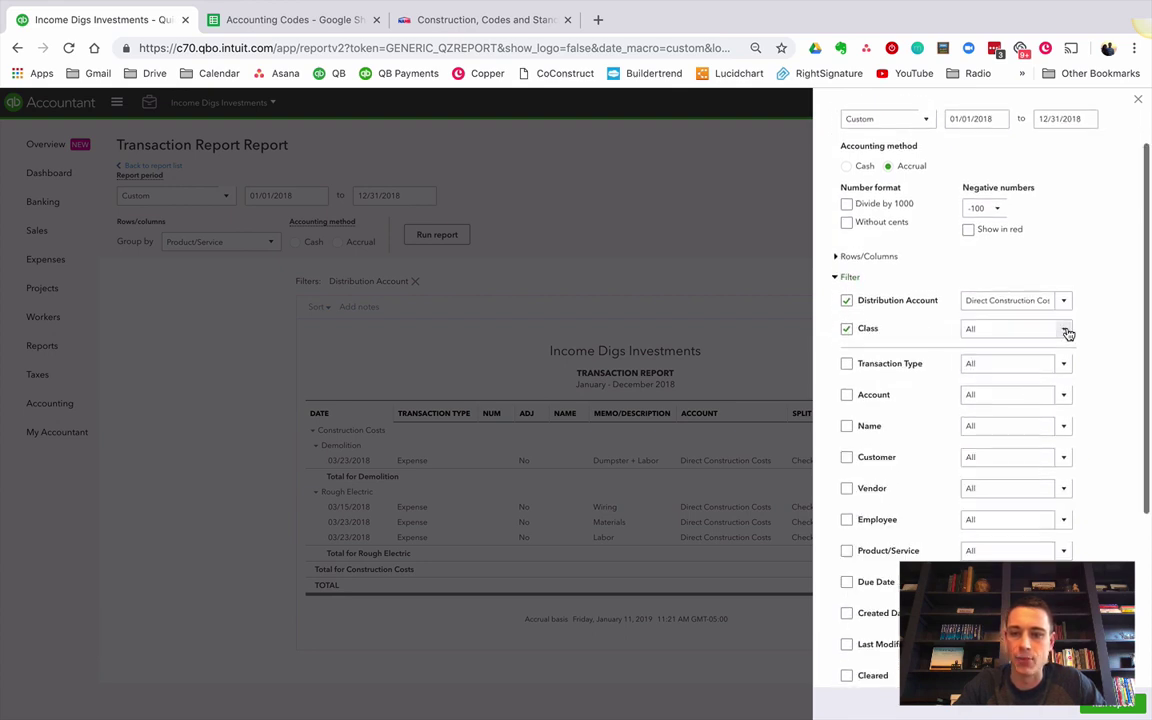
pyautogui.click(1066, 330)
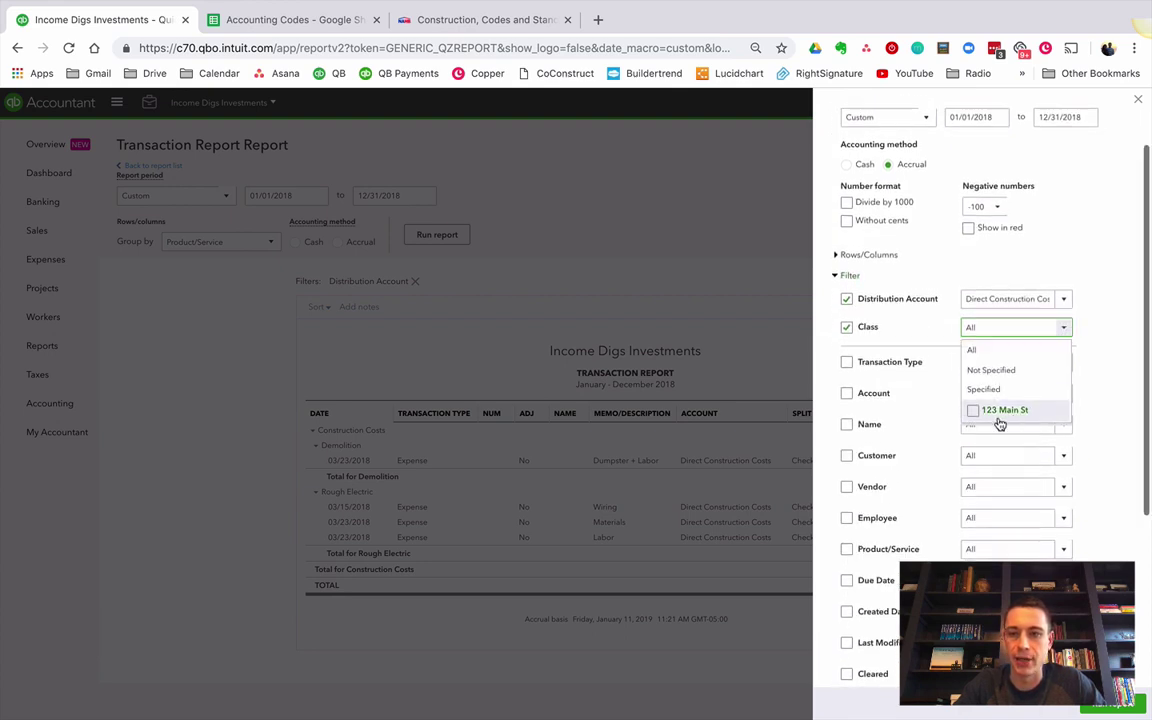
pyautogui.click(1137, 99)
pyautogui.click(1137, 99)
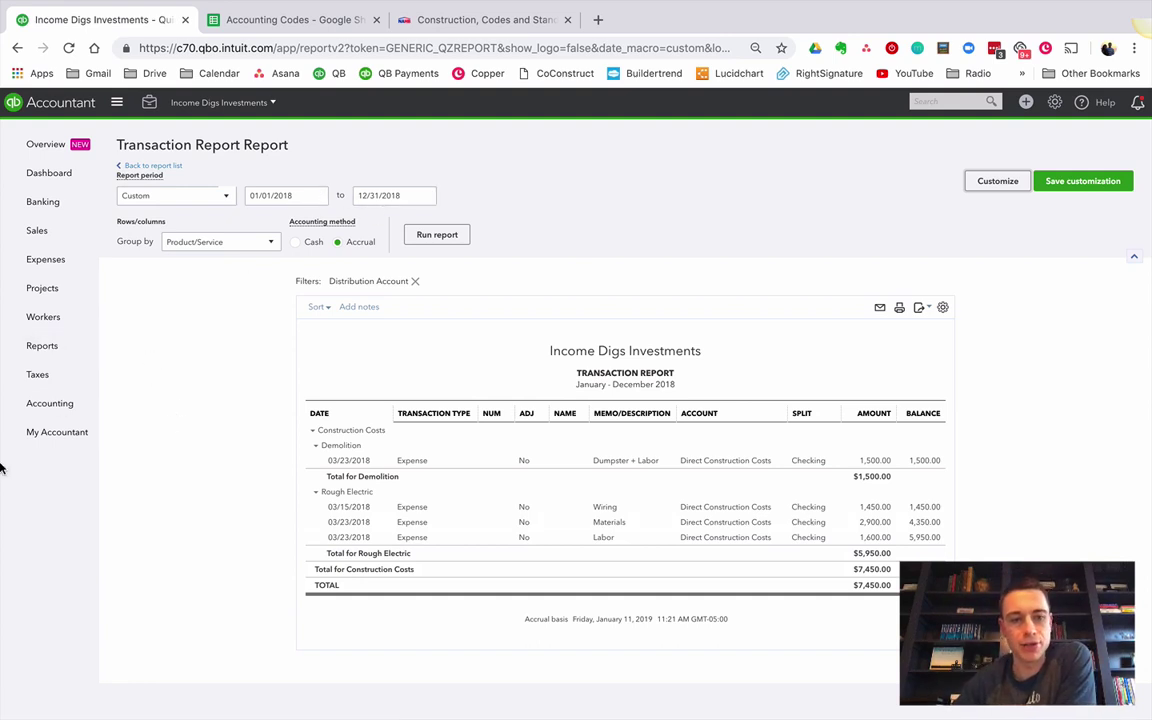
# - Run the standard Profit and Loss report with the report period set to Last Year
pyautogui.click(56, 353)
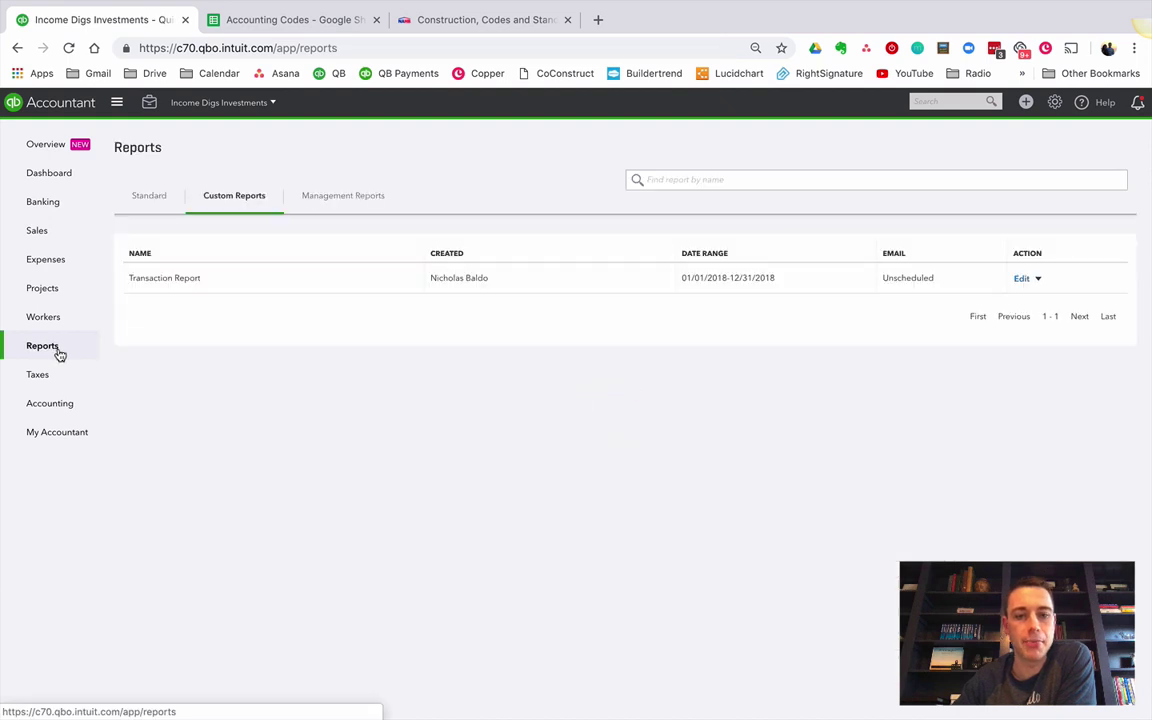
pyautogui.click(146, 203)
pyautogui.click(170, 339)
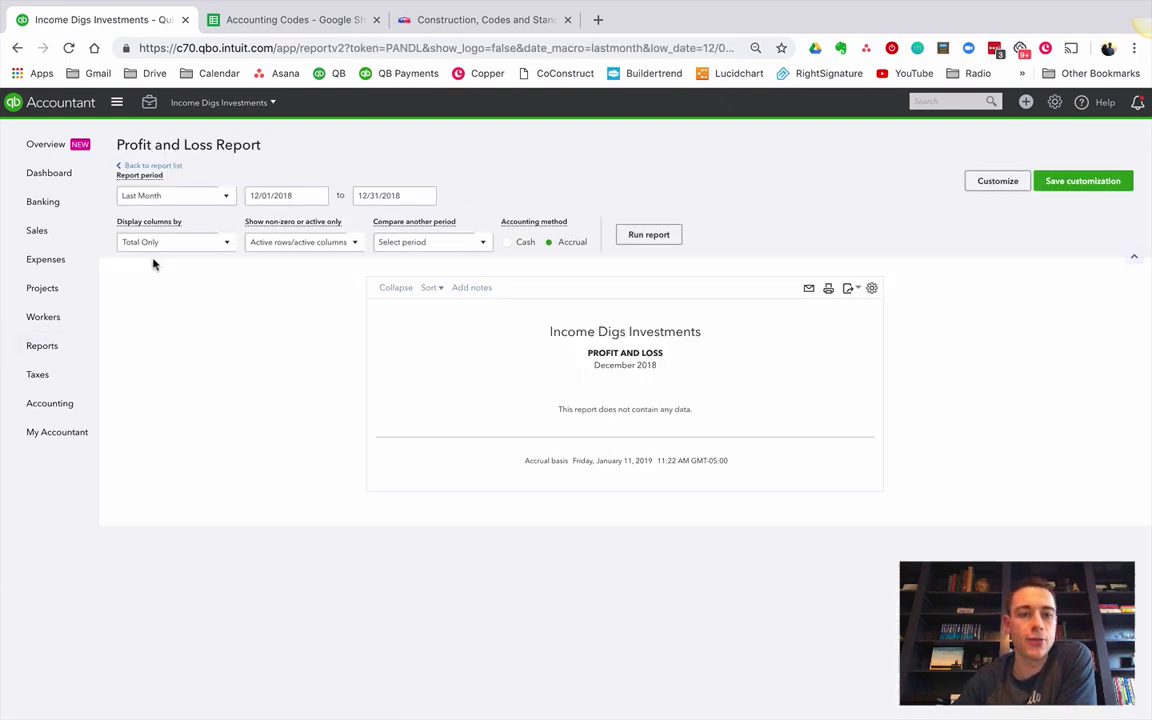
pyautogui.click(155, 244)
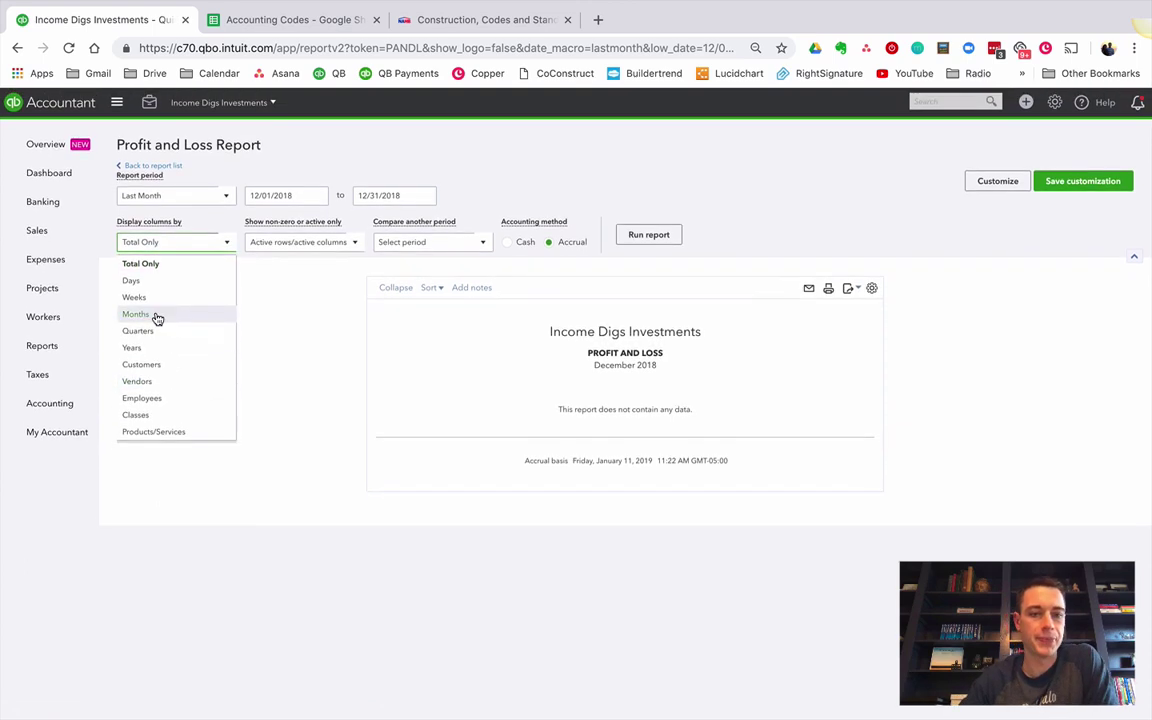
pyautogui.click(150, 195)
pyautogui.click(140, 374)
pyautogui.click(645, 235)
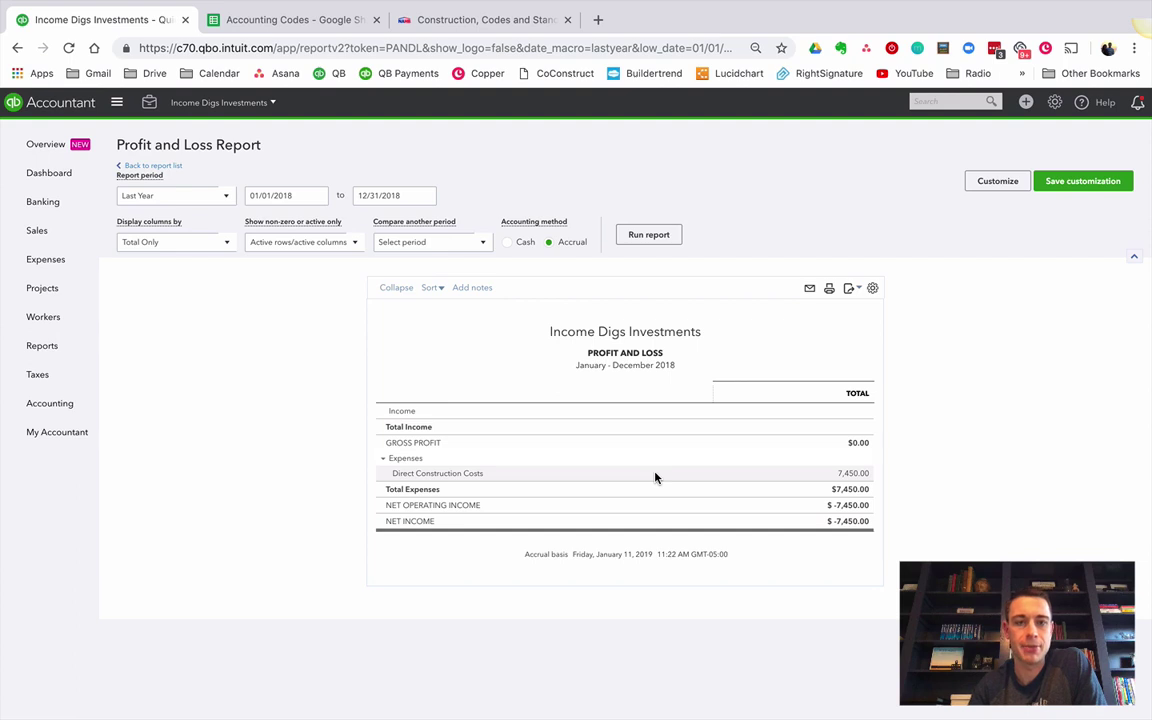
# - Run the Balance Sheet report for Last Year using the Cash accounting method
pyautogui.click(155, 167)
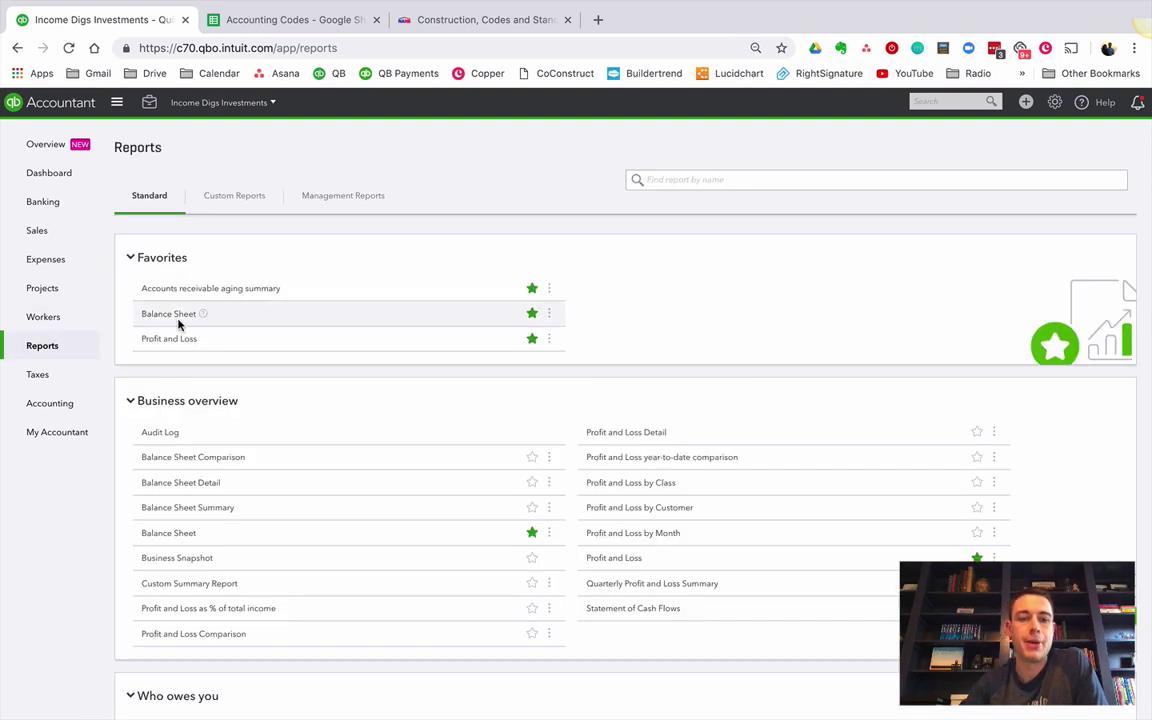
pyautogui.click(176, 316)
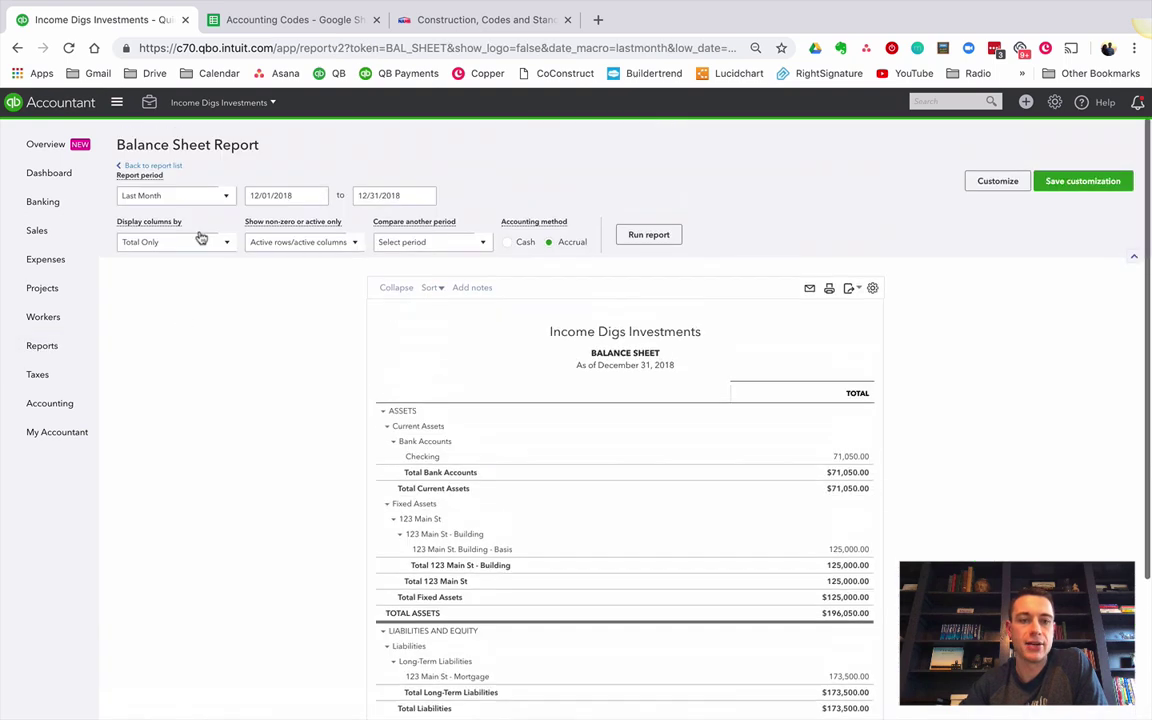
pyautogui.click(185, 198)
pyautogui.scroll(-3, 144, 360)
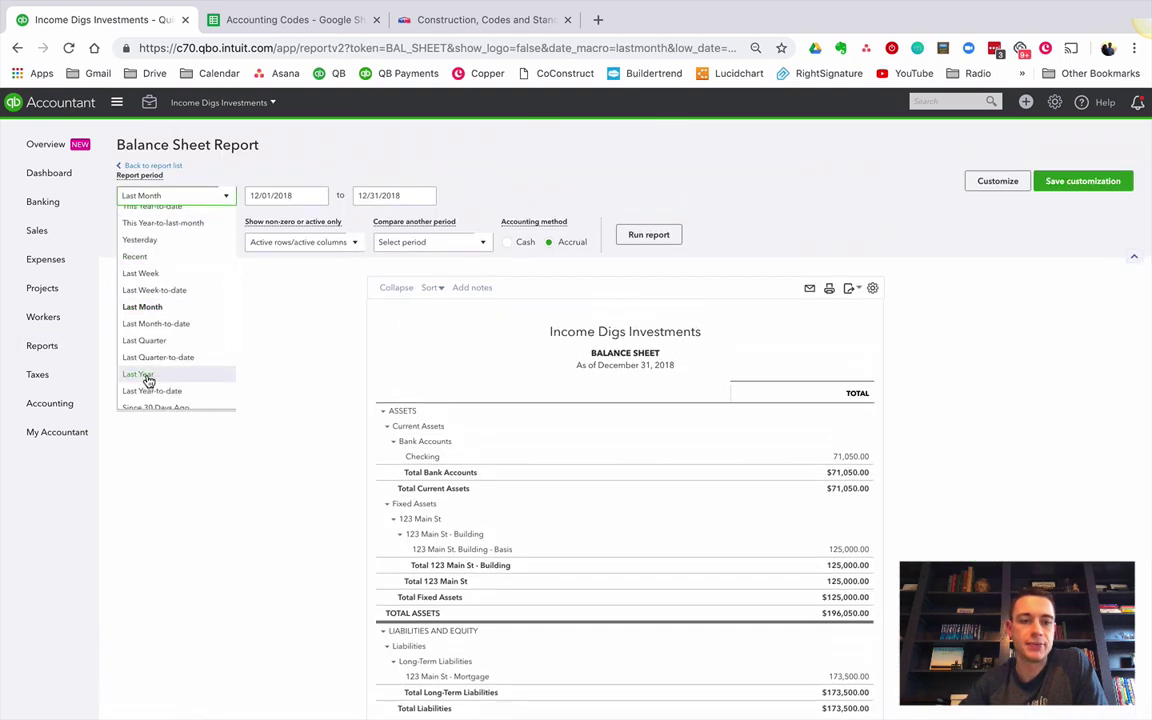
pyautogui.click(145, 378)
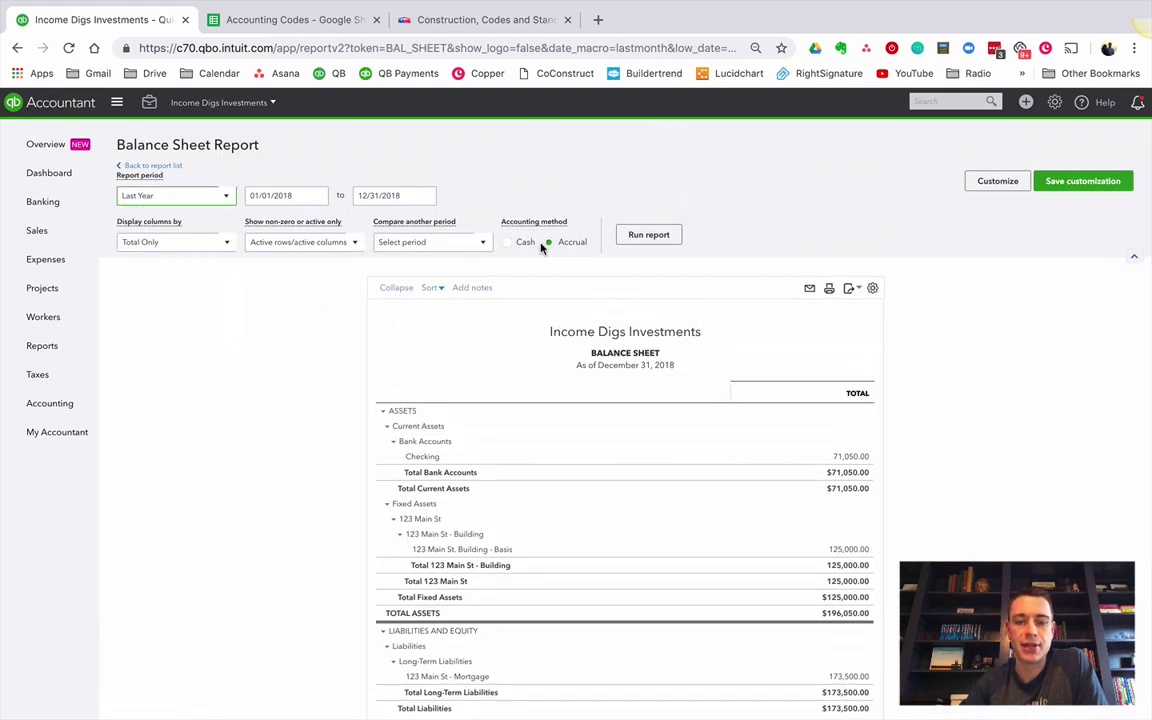
pyautogui.click(508, 243)
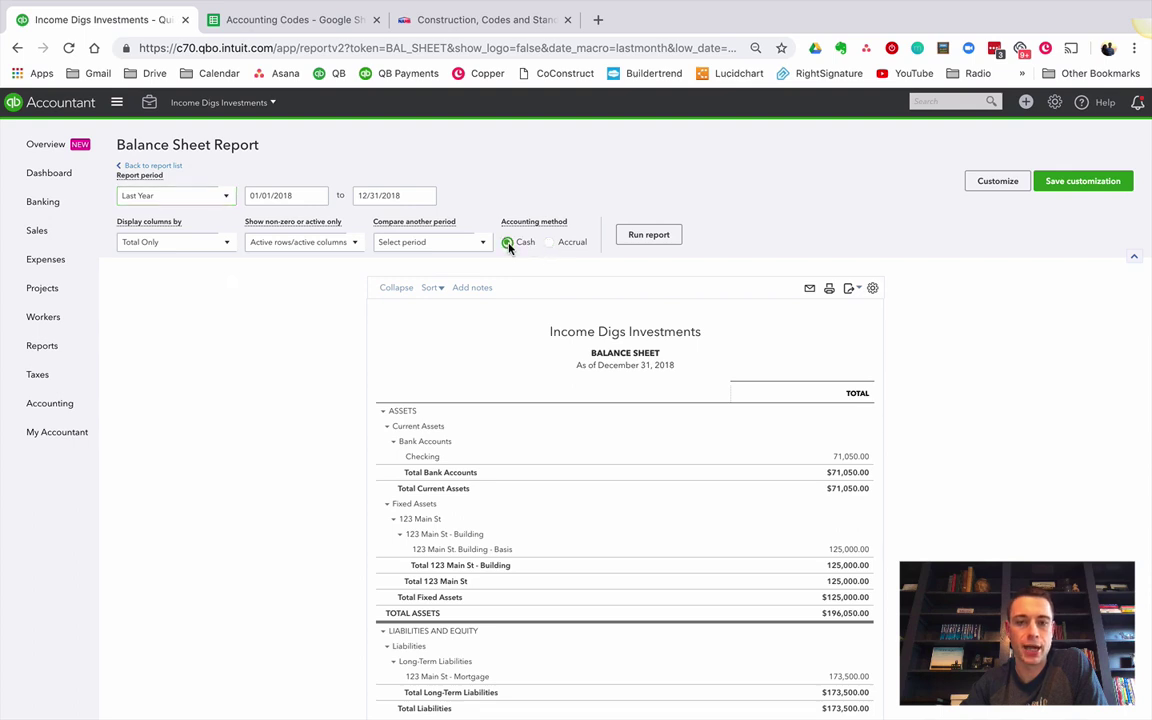
pyautogui.click(656, 236)
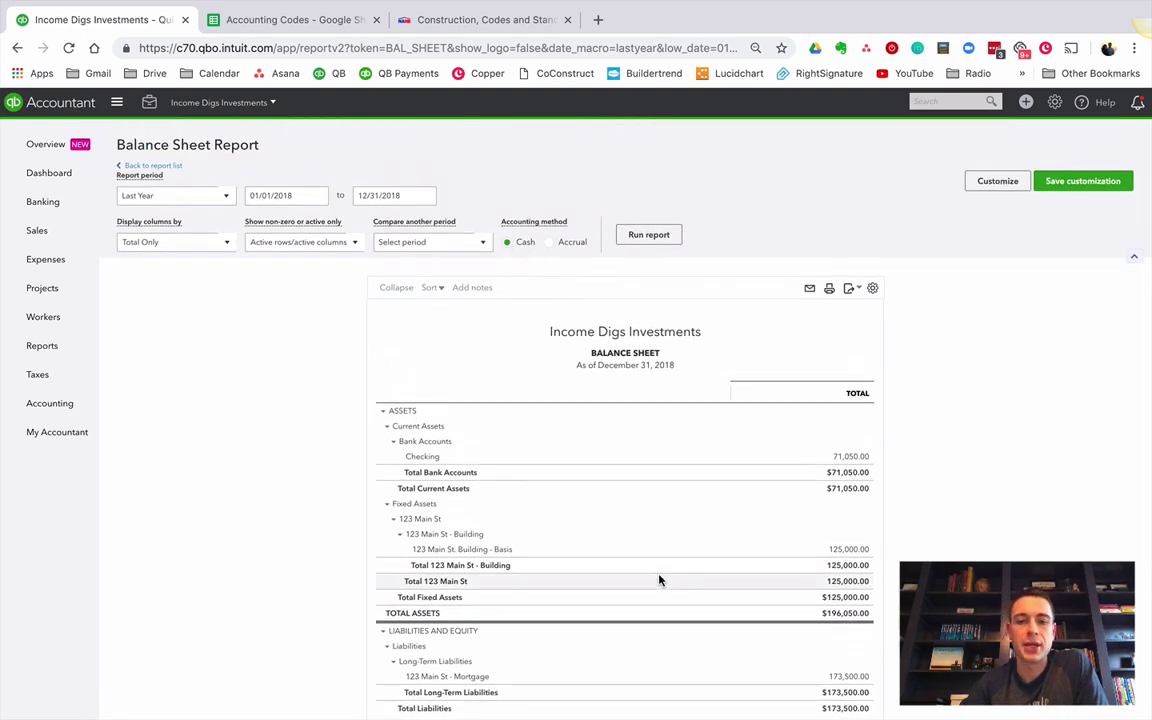
# - Examine the balance sheet's assets, long-term liabilities and equity, including net income, with the navigation sidebar hidden
pyautogui.scroll(-1, 661, 580)
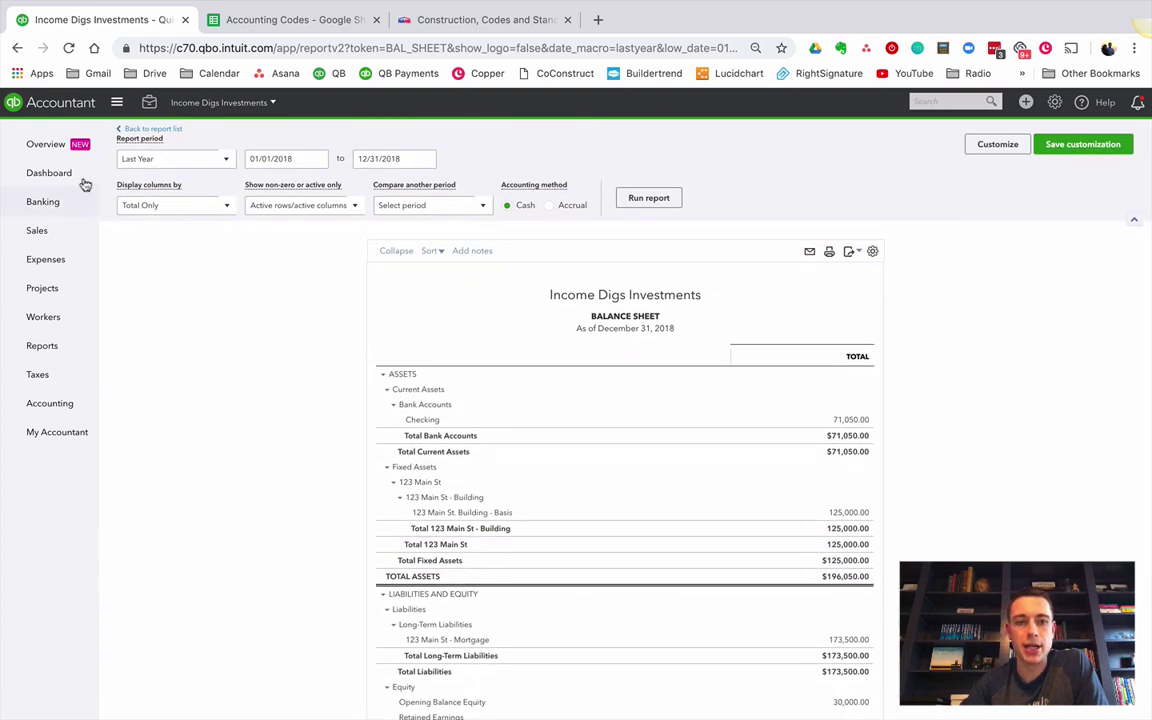
pyautogui.click(121, 130)
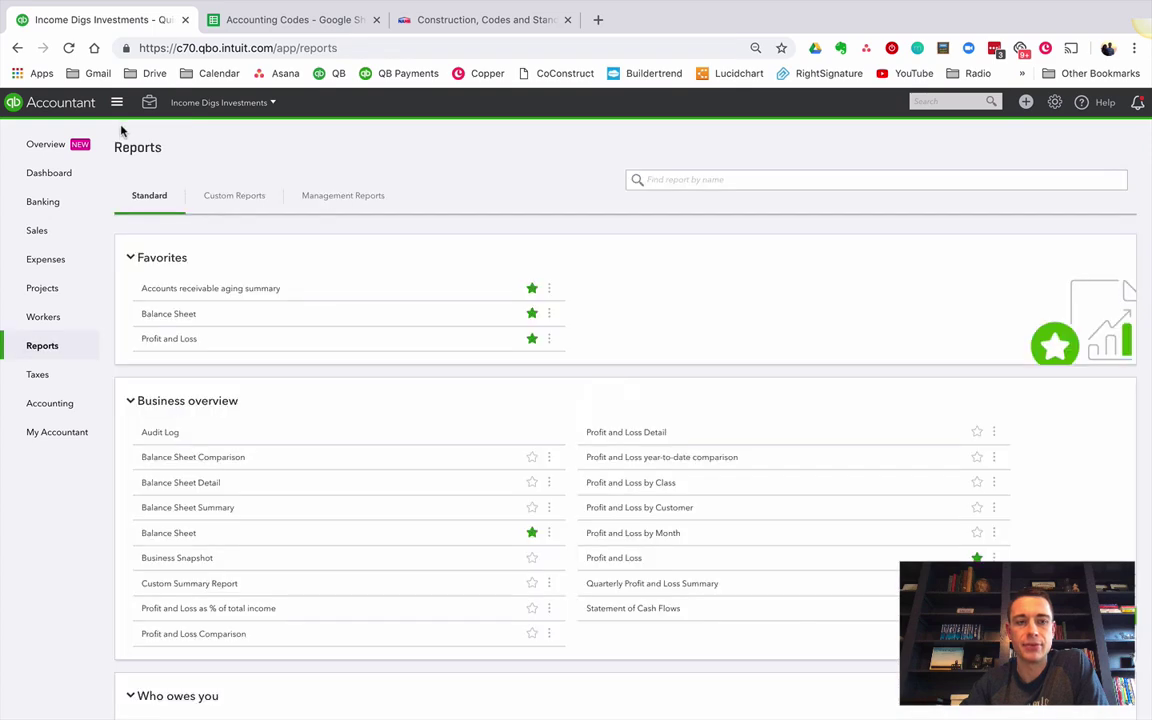
pyautogui.click(19, 50)
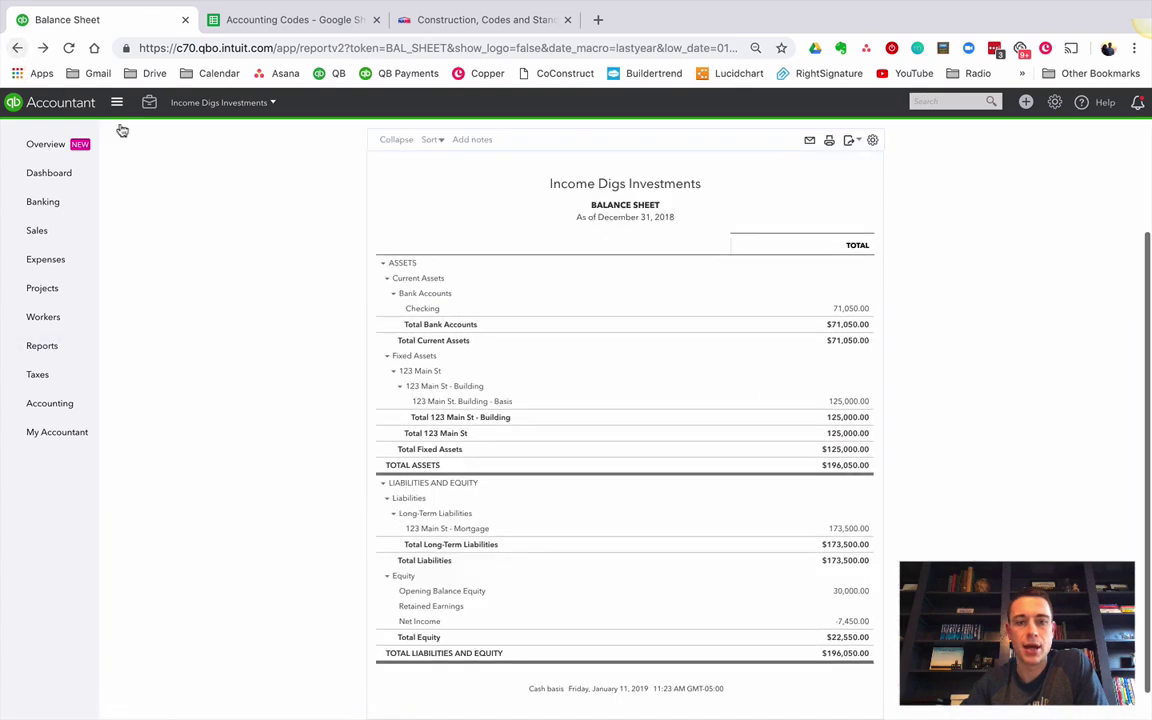
pyautogui.scroll(-3, 736, 464)
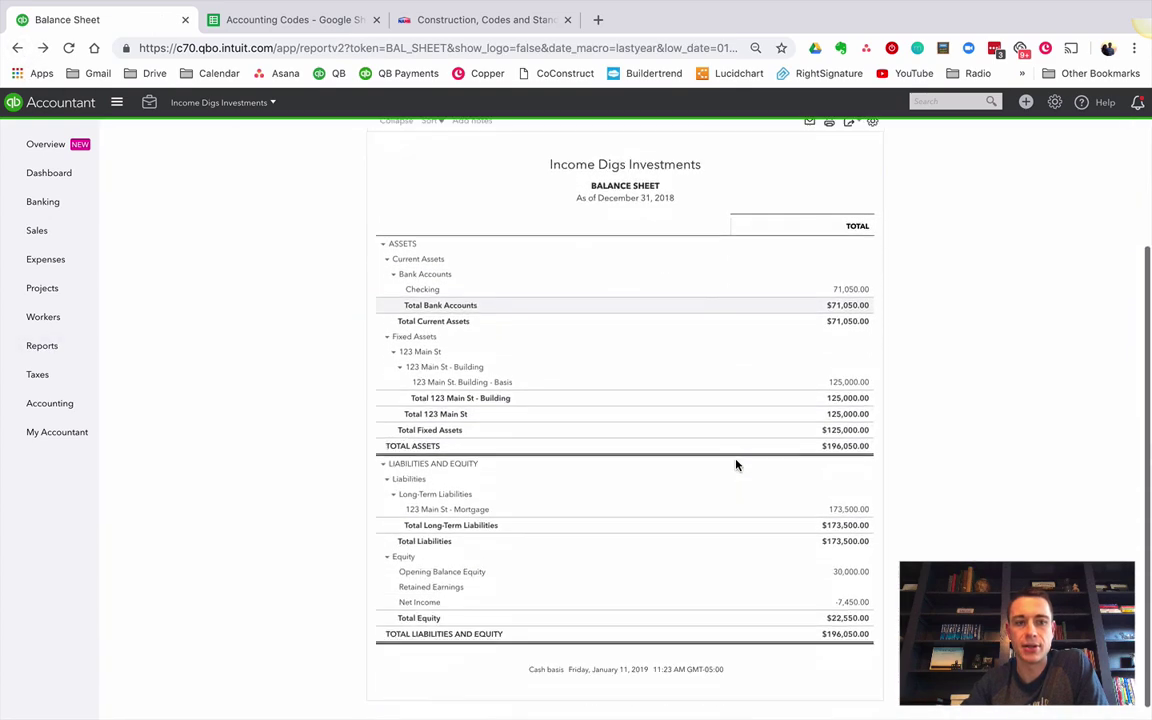
pyautogui.click(112, 102)
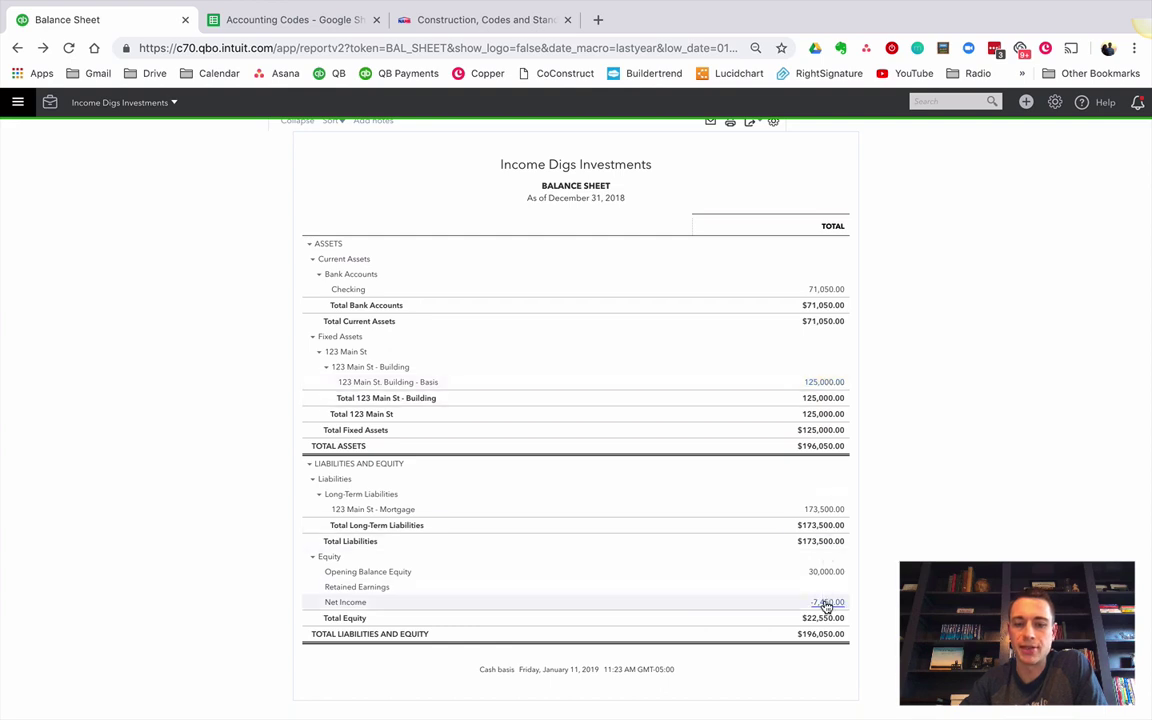
pyautogui.scroll(3, 568, 446)
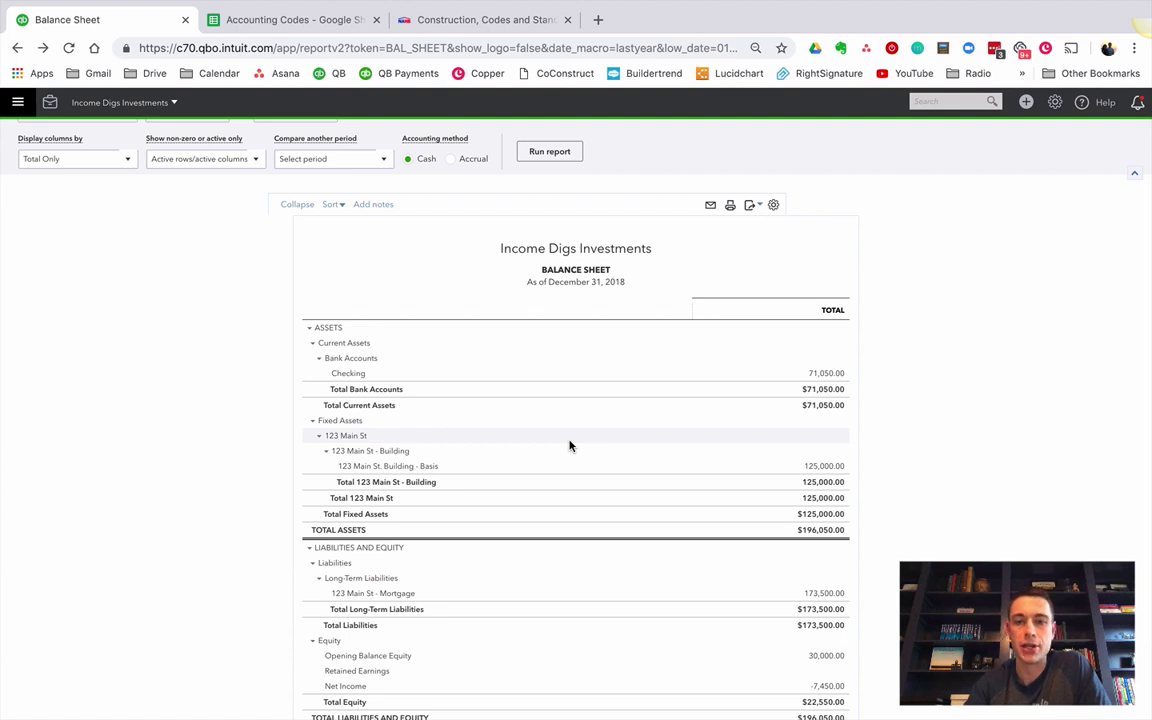
pyautogui.scroll(3, 578, 444)
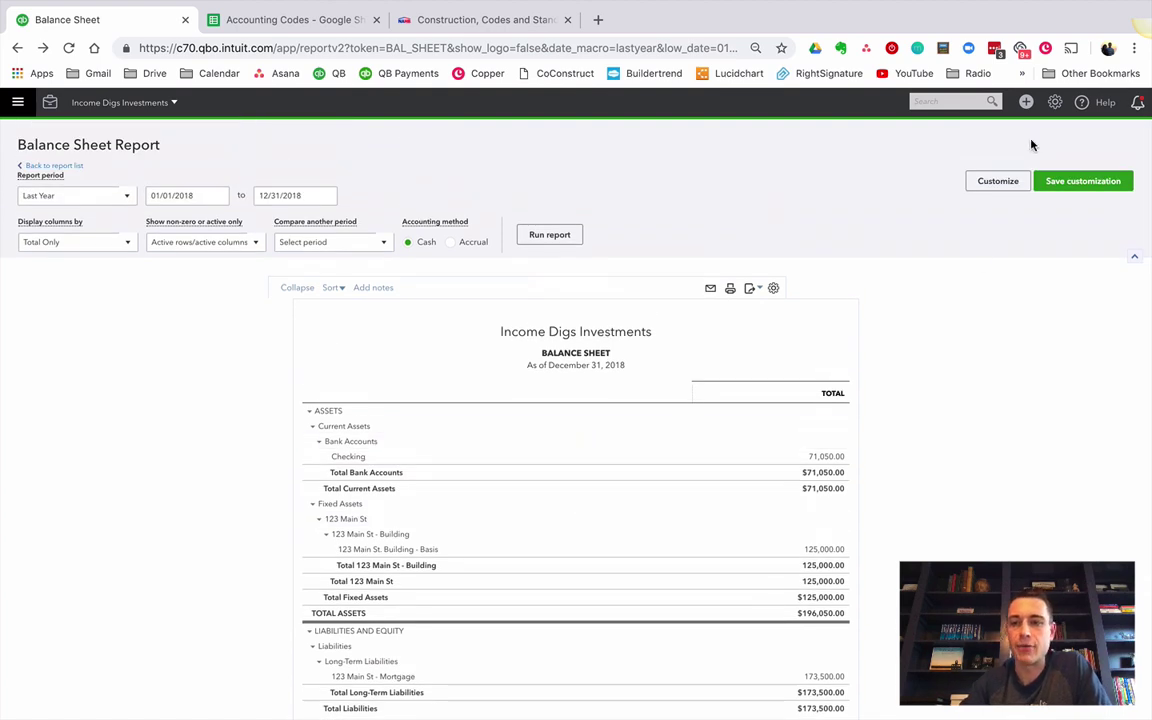
# - Open the company's Chart of Accounts
pyautogui.click(1026, 103)
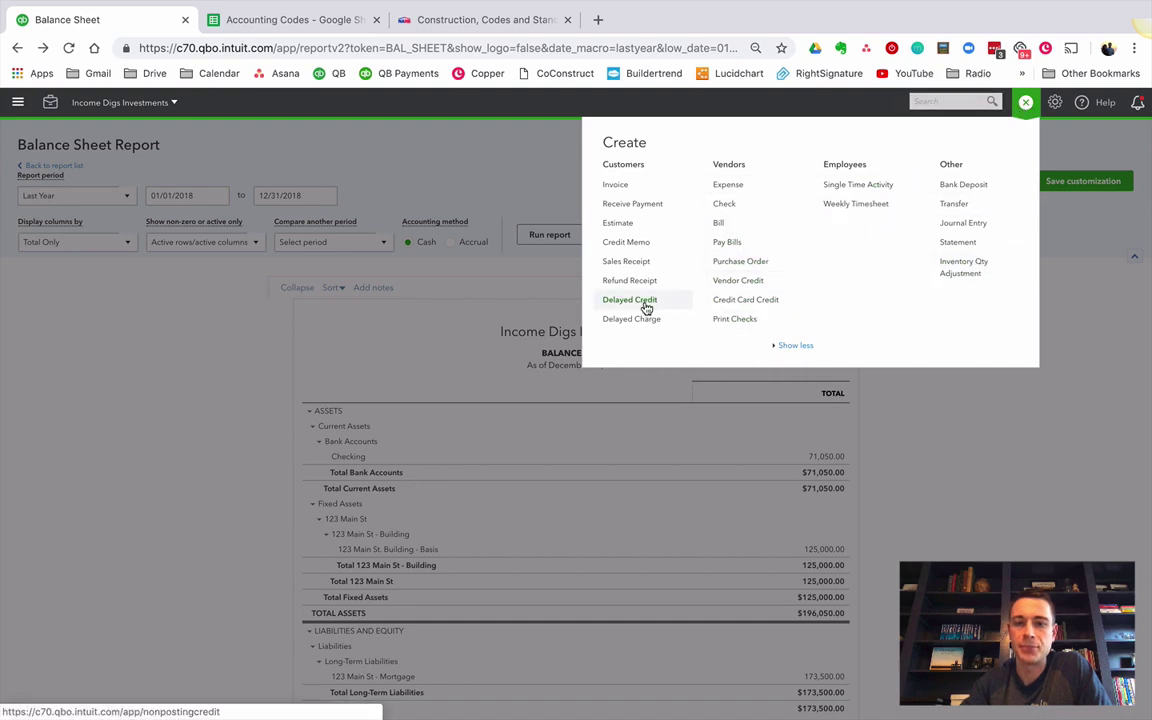
pyautogui.click(840, 367)
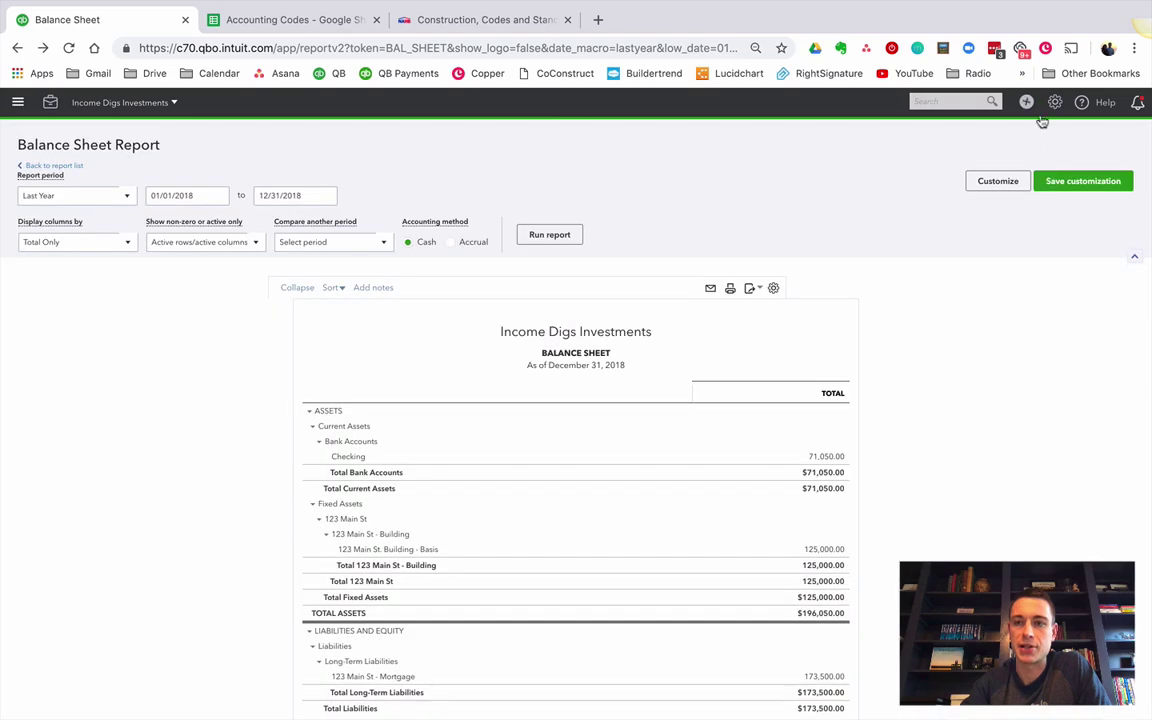
pyautogui.click(1055, 102)
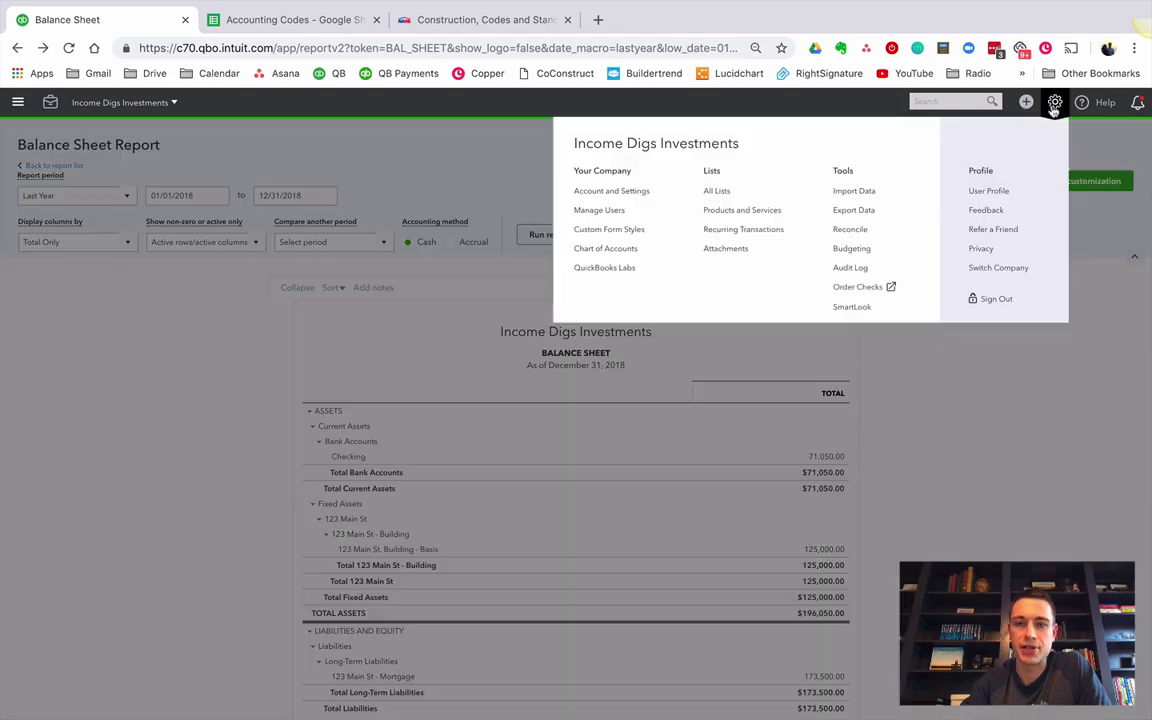
pyautogui.click(604, 250)
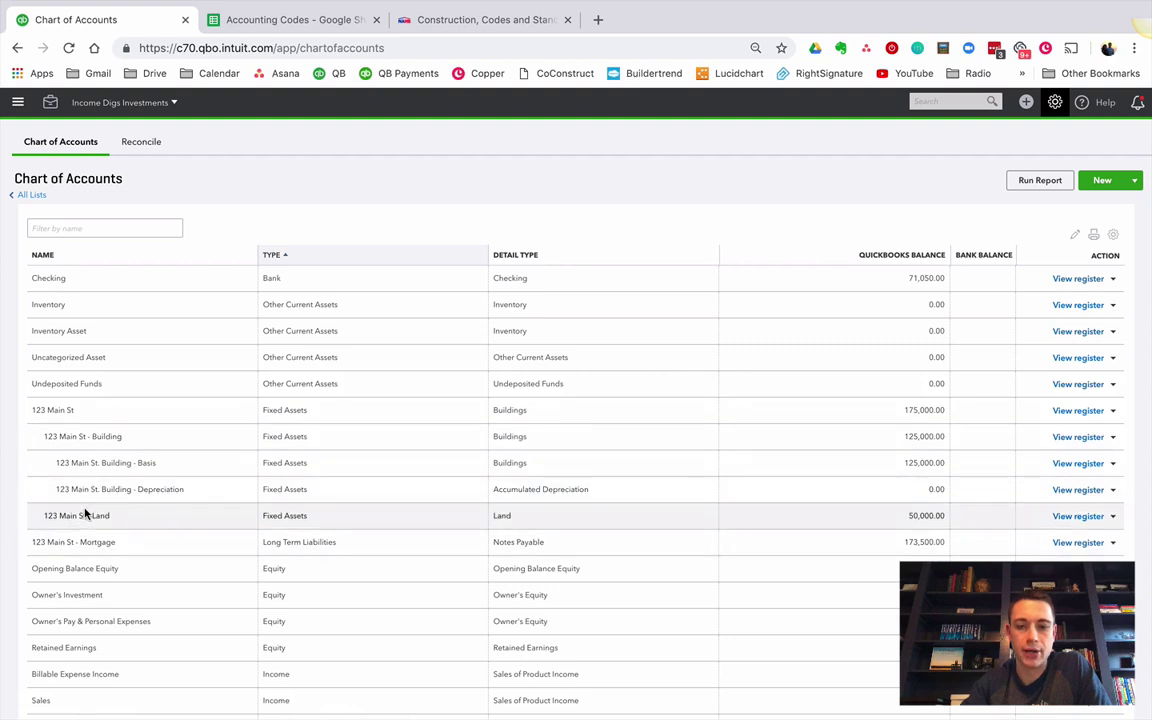
# - Examine the account settings of the property's Land sub-account, including its detail type and parent account, and close them unchanged
pyautogui.click(1112, 516)
pyautogui.click(1087, 534)
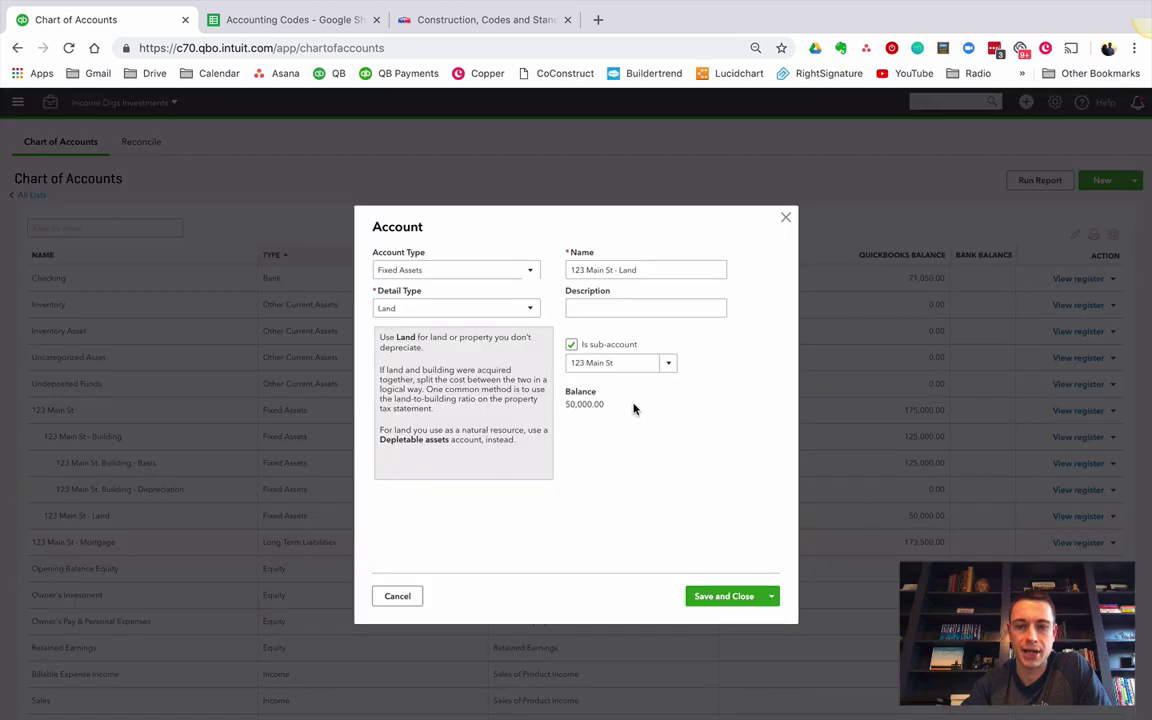
pyautogui.click(788, 220)
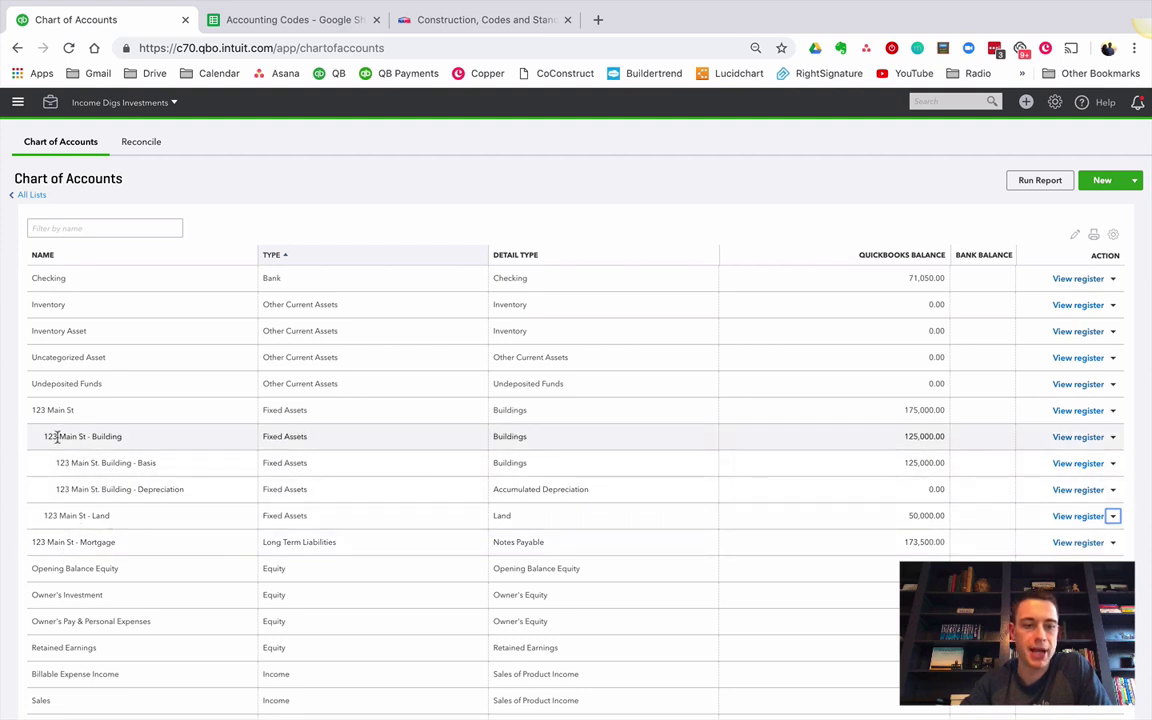
# - Start a new account with account type Fixed Assets and detail type Buildings
pyautogui.click(1101, 181)
pyautogui.click(459, 272)
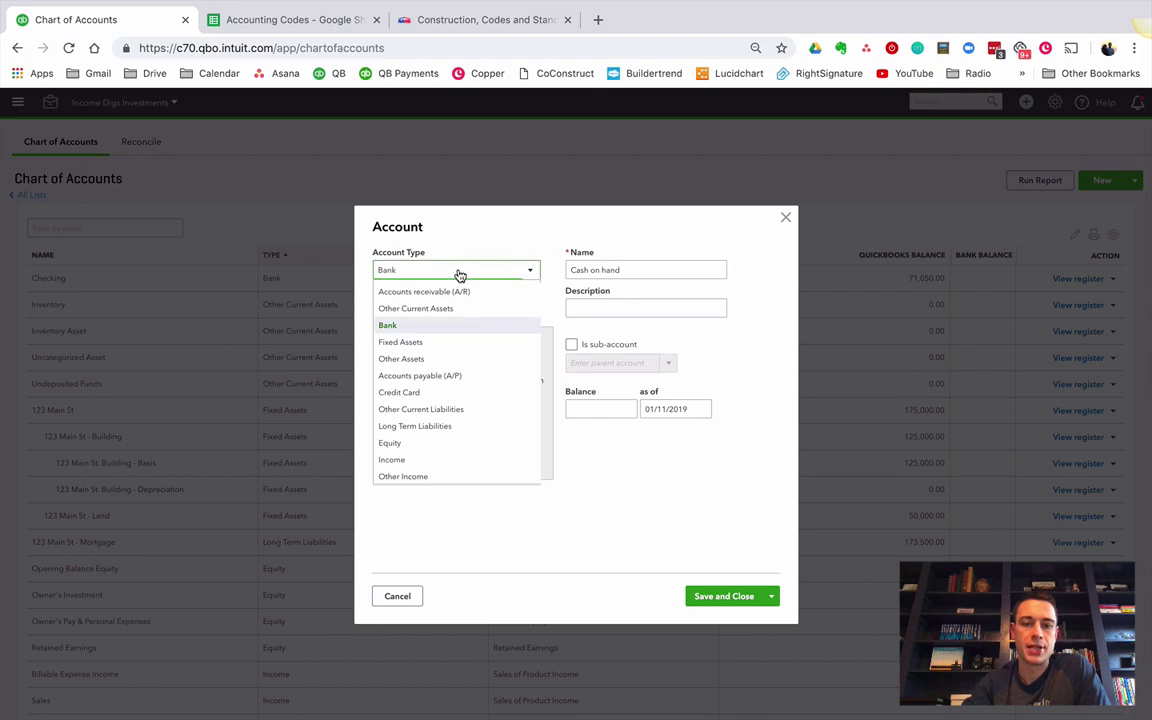
pyautogui.click(424, 342)
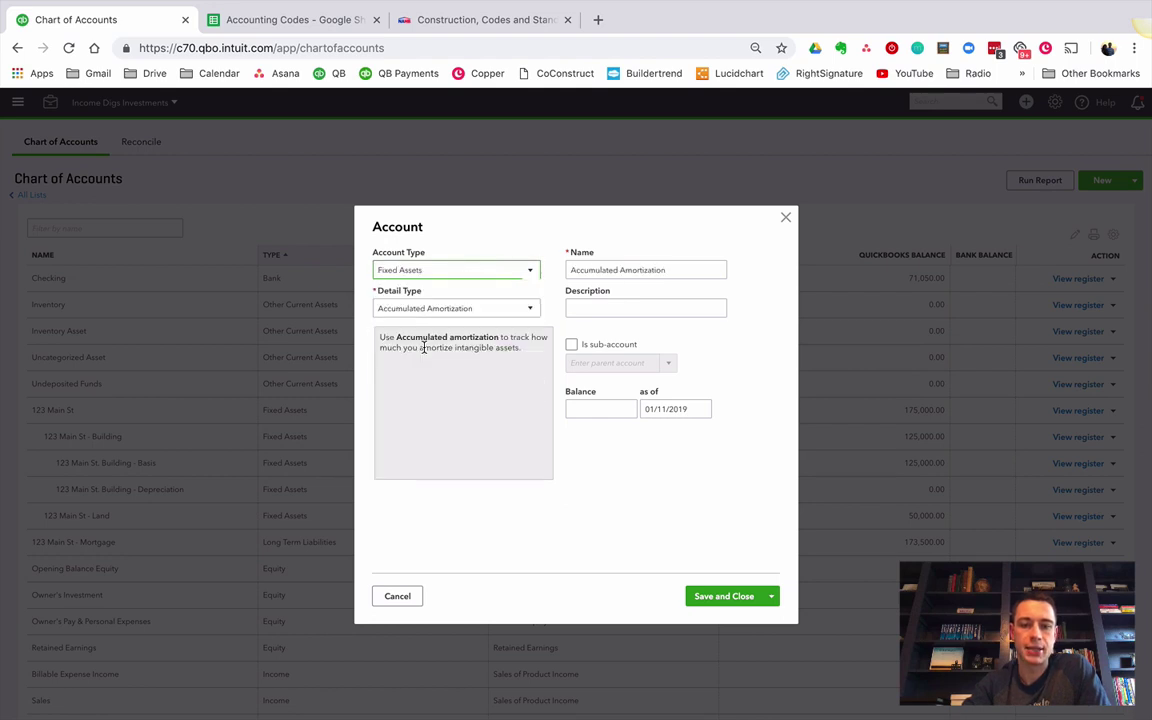
pyautogui.click(424, 311)
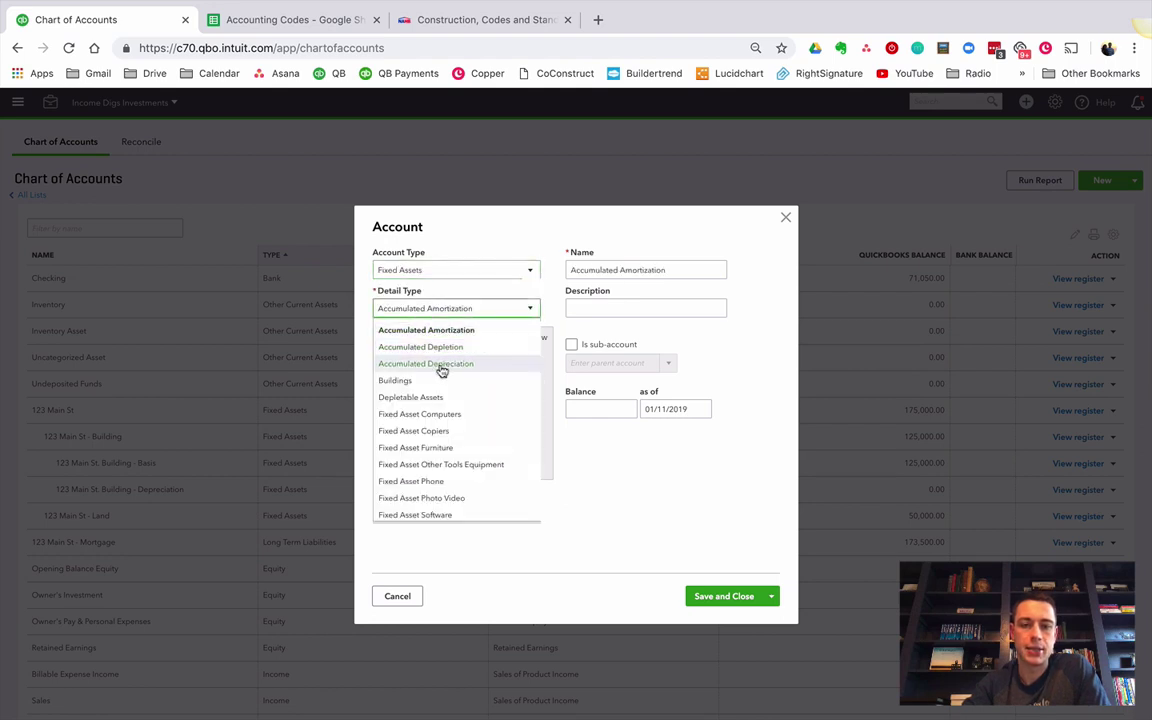
pyautogui.scroll(-1, 495, 428)
pyautogui.scroll(1, 495, 428)
pyautogui.scroll(-1, 428, 383)
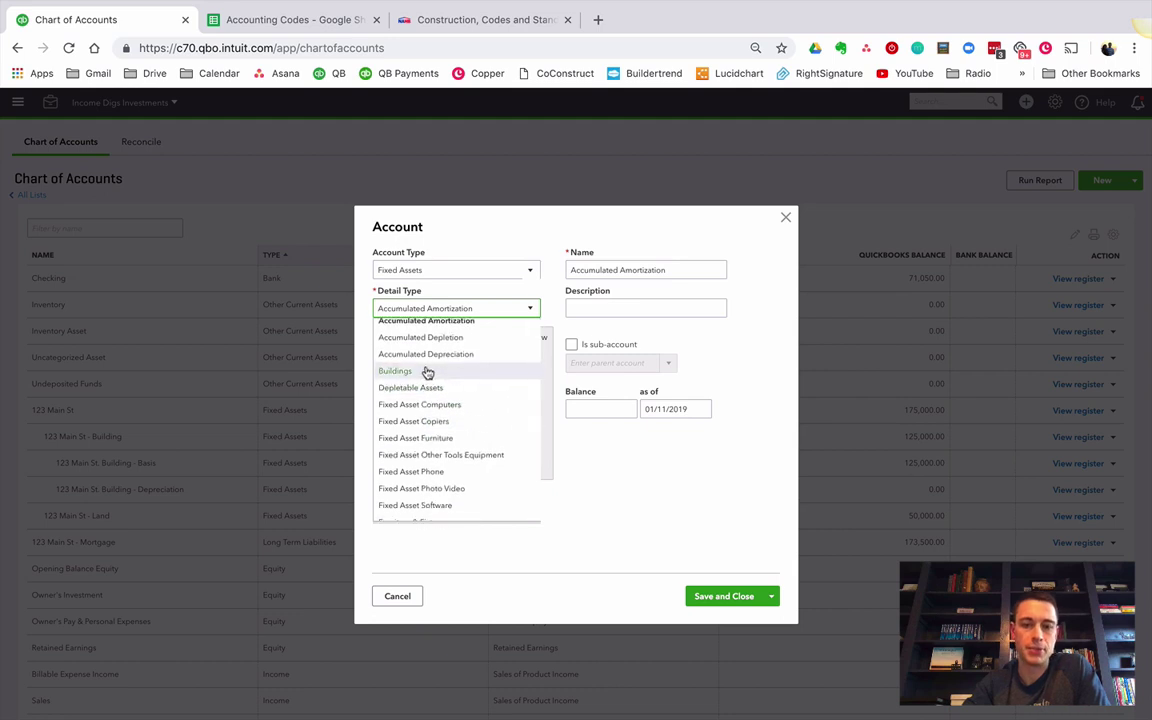
pyautogui.scroll(-3, 432, 390)
pyautogui.scroll(-1, 435, 395)
pyautogui.scroll(5, 442, 480)
pyautogui.click(420, 380)
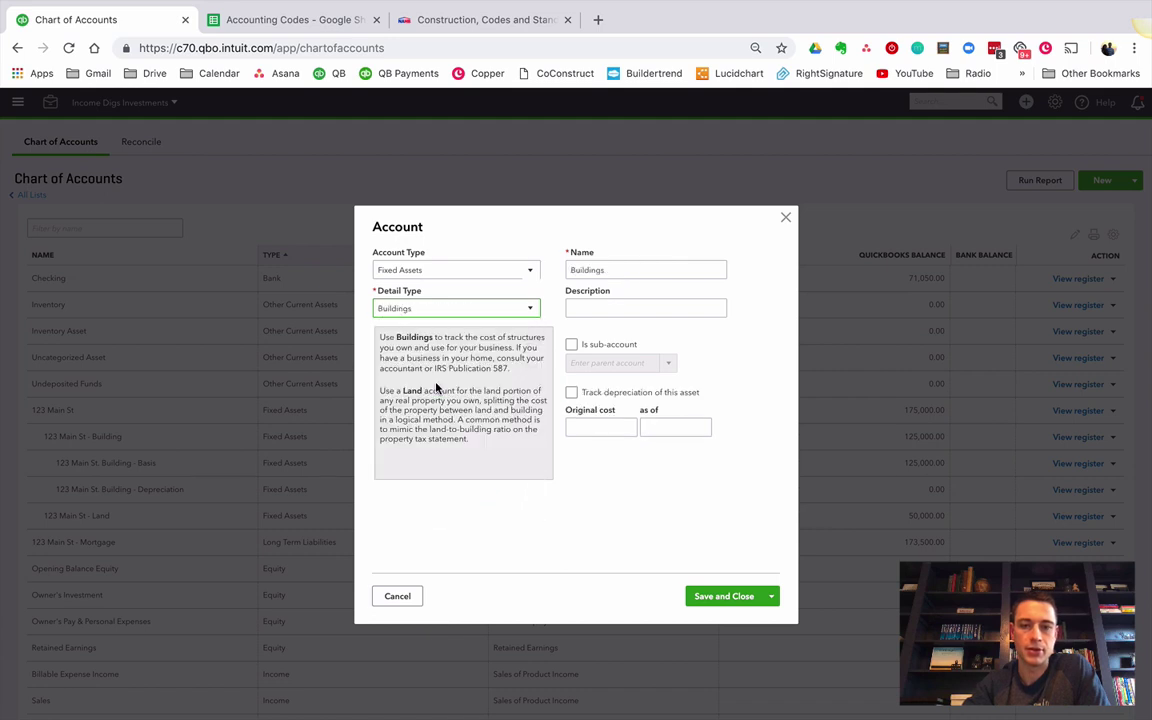
# - Name the account with the property's street address plus "- Capital Improvements" and make it a sub-account of the property's main fixed asset account
pyautogui.doubleClick(617, 270)
pyautogui.write('123 Main St - Capital Impro')
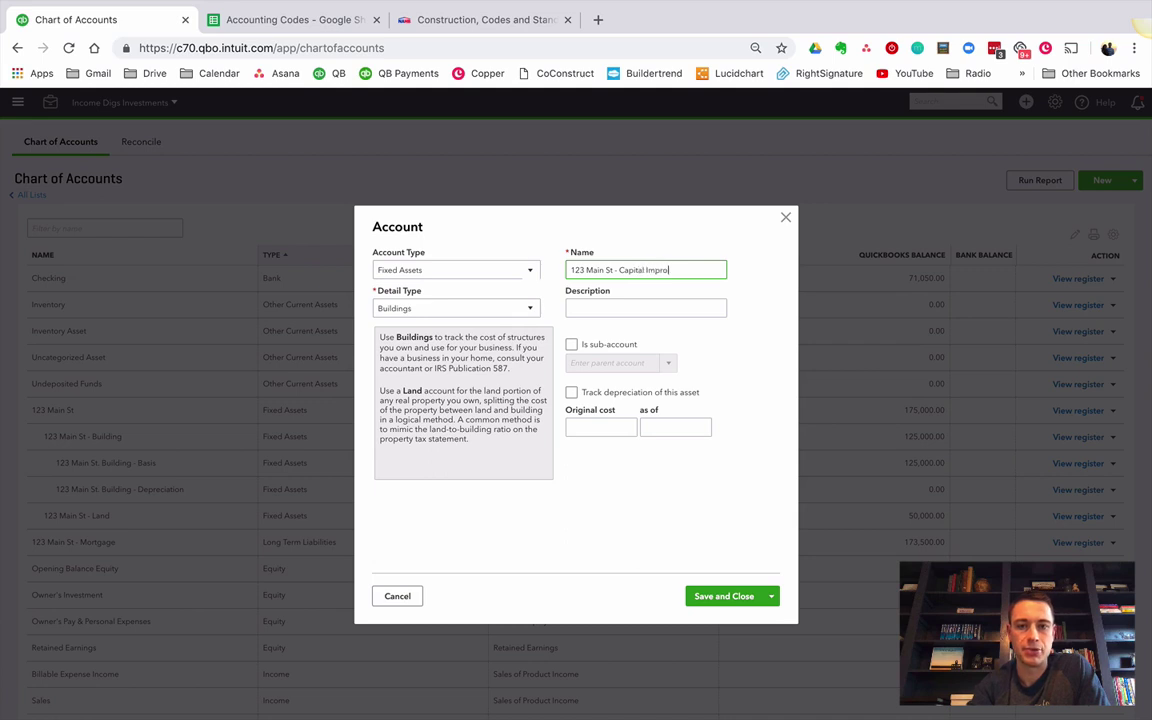
pyautogui.press('Tab')
pyautogui.press('Tab')
pyautogui.press('space')
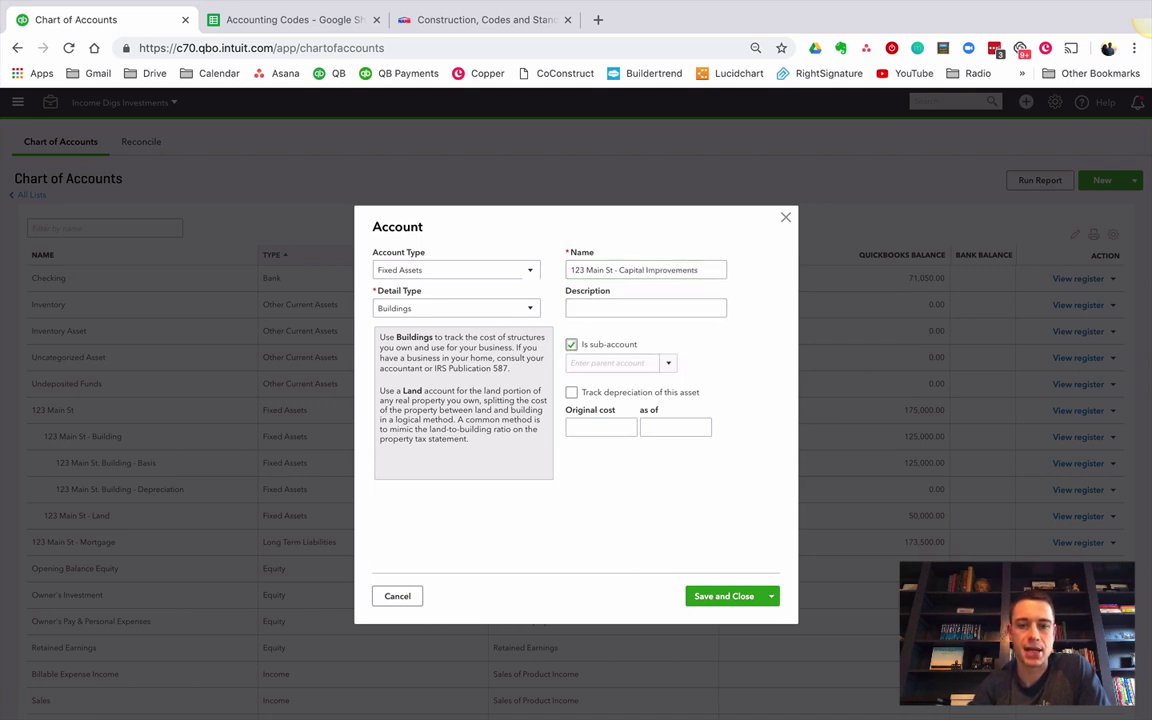
pyautogui.click(610, 363)
pyautogui.write('123 Main St')
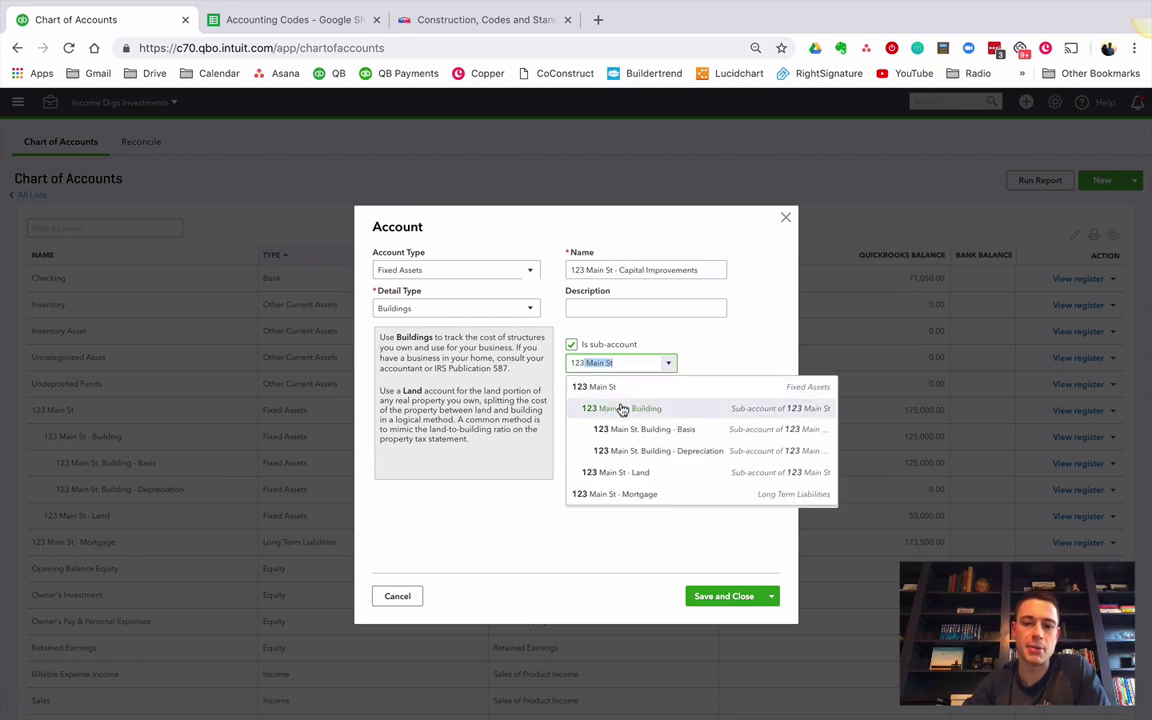
pyautogui.click(626, 391)
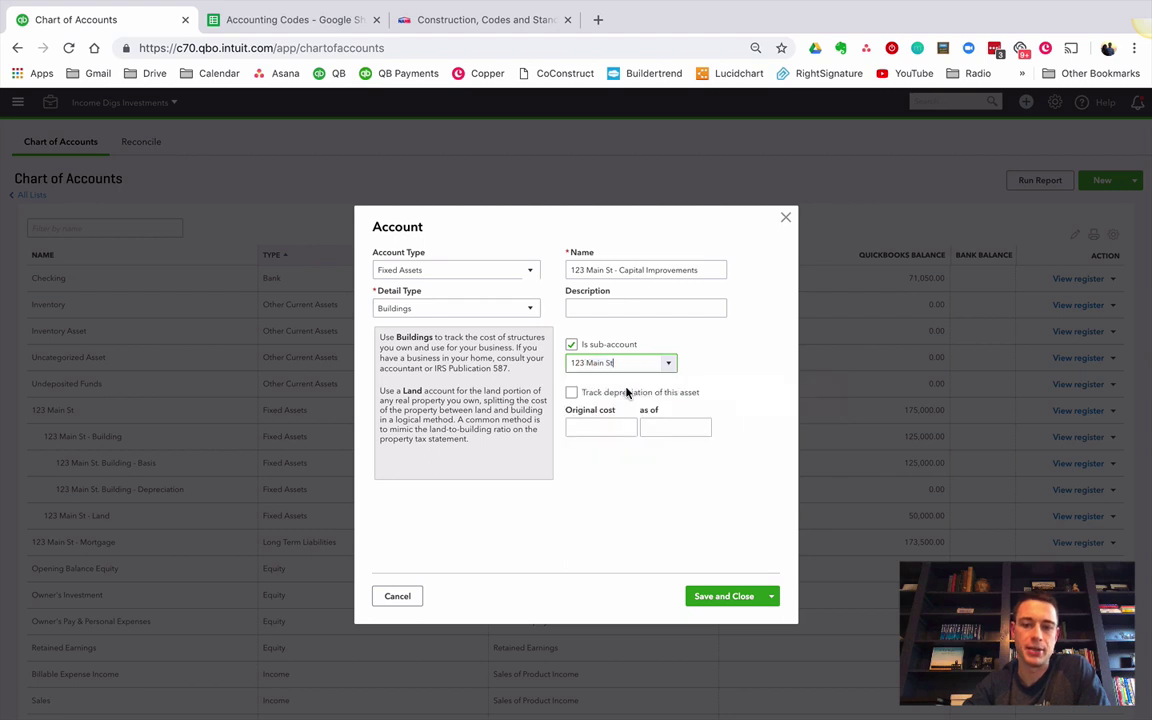
# - Enable depreciation tracking for the capital improvements account, leave the cost amounts blank and save the account
pyautogui.click(571, 393)
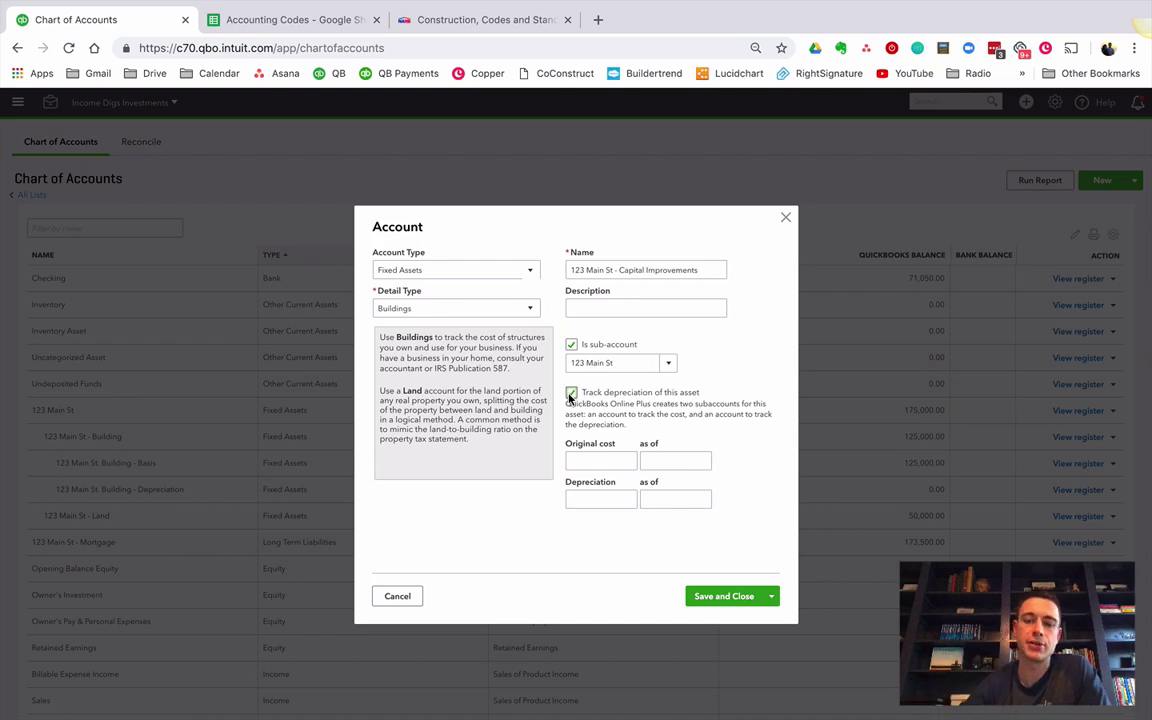
pyautogui.click(583, 461)
pyautogui.click(729, 600)
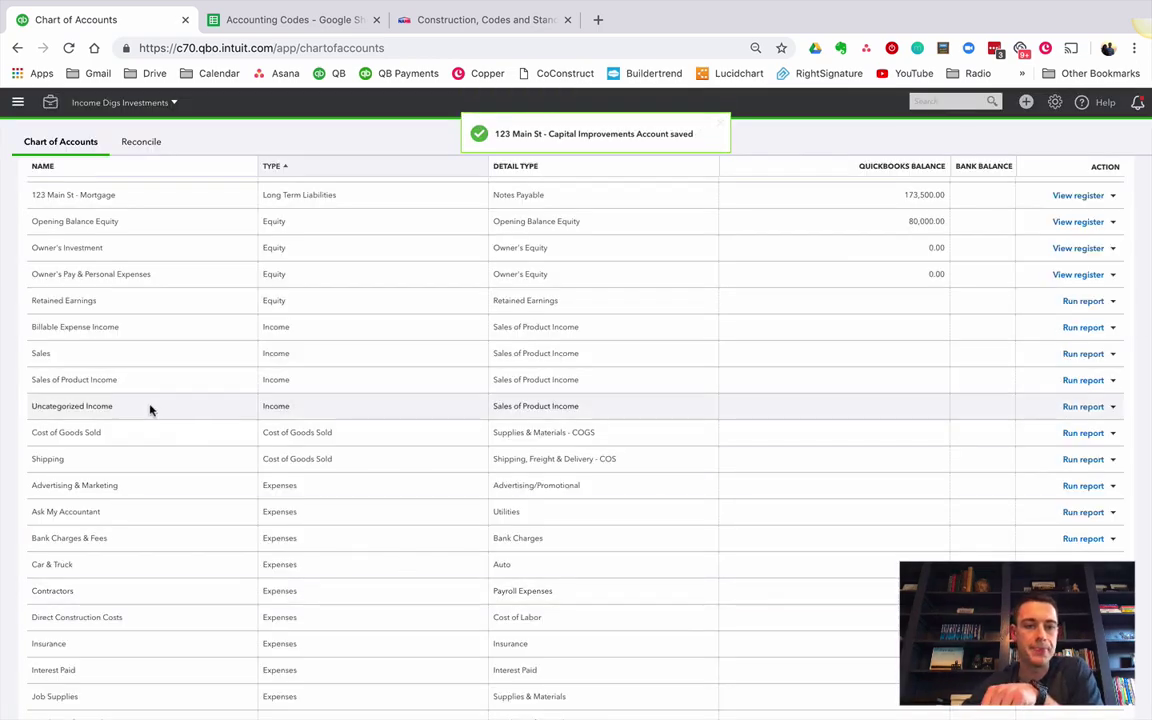
pyautogui.scroll(3, 149, 406)
pyautogui.scroll(2, 105, 400)
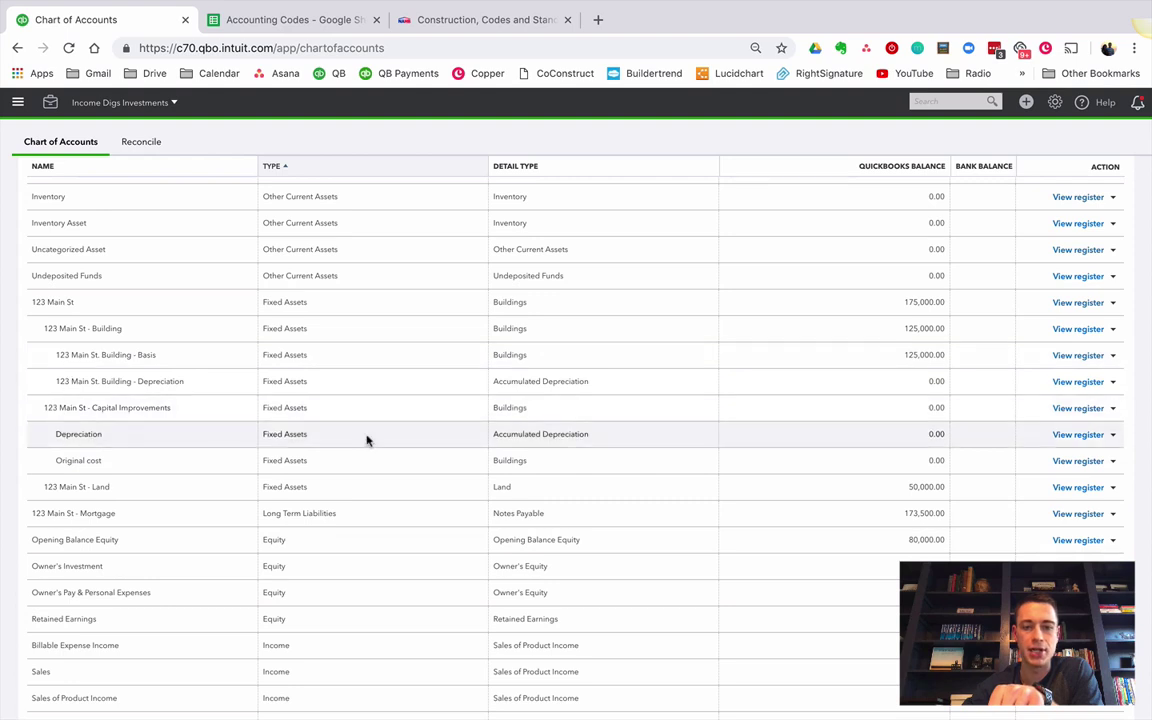
# - Rename the Depreciation account under Capital Improvements to the property's street address plus "CapEX - Depreciation" and save it
pyautogui.click(1114, 436)
pyautogui.click(1078, 452)
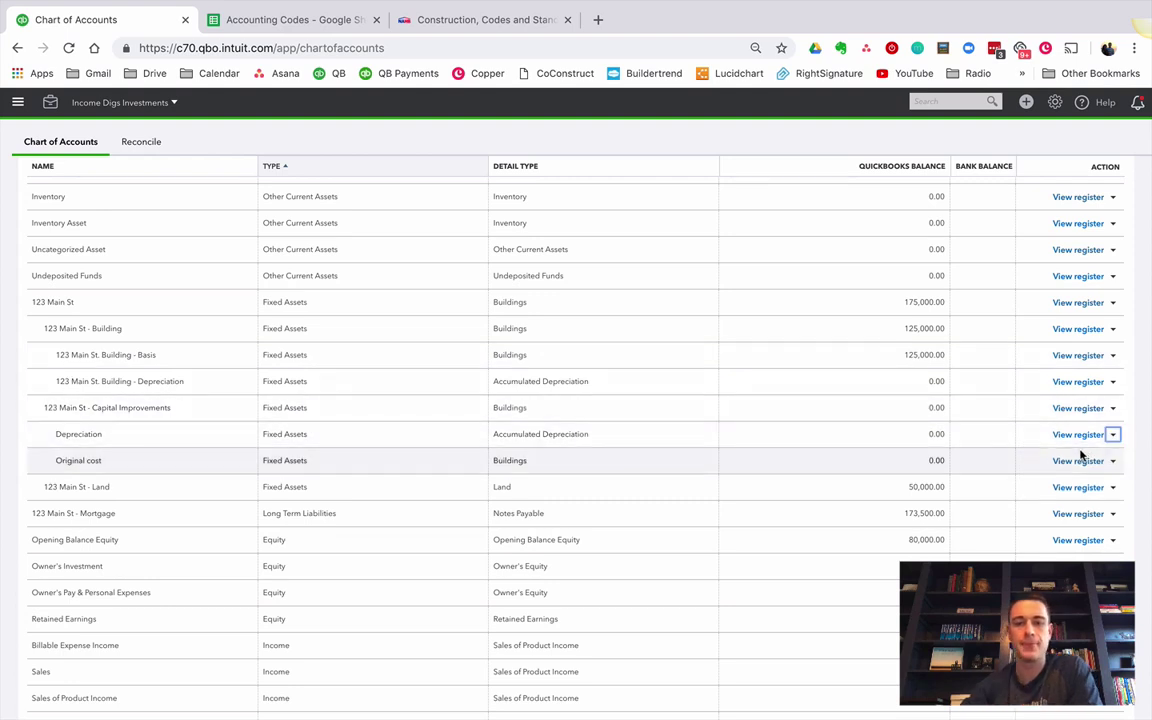
pyautogui.write('12')
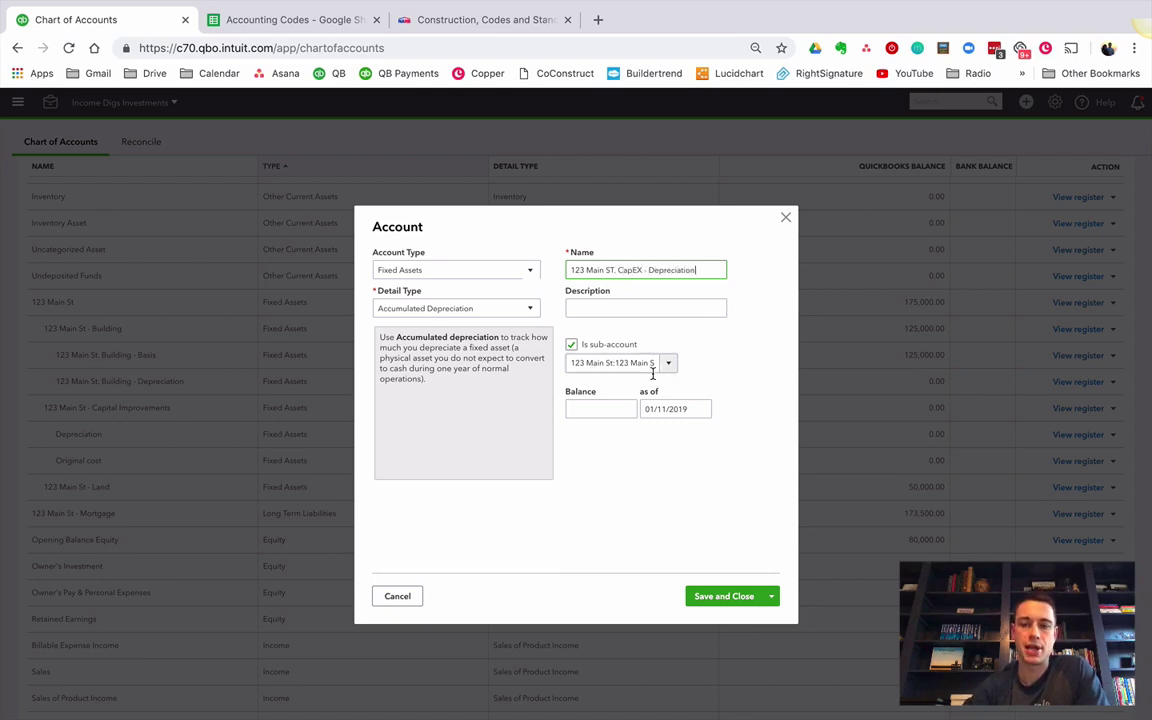
pyautogui.click(727, 598)
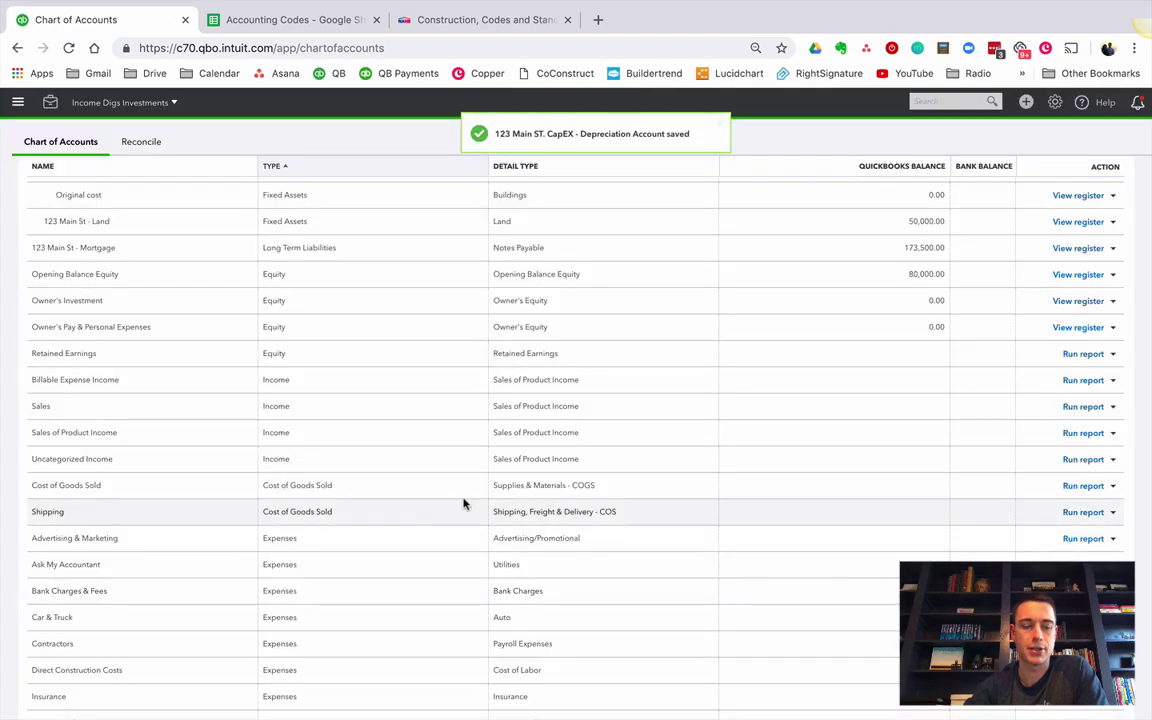
pyautogui.scroll(5, 275, 459)
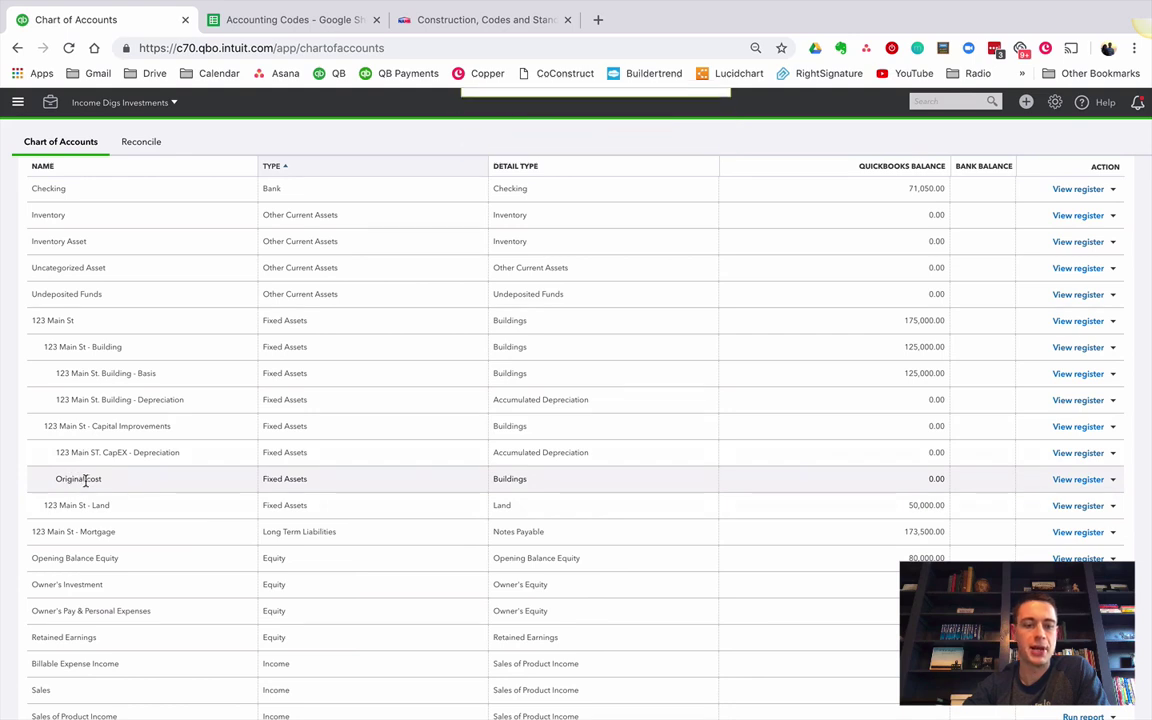
# - Rename the Original cost account under Capital Improvements to the property's street address plus "CapEx - Basis" and save it
pyautogui.click(1113, 480)
pyautogui.click(1100, 498)
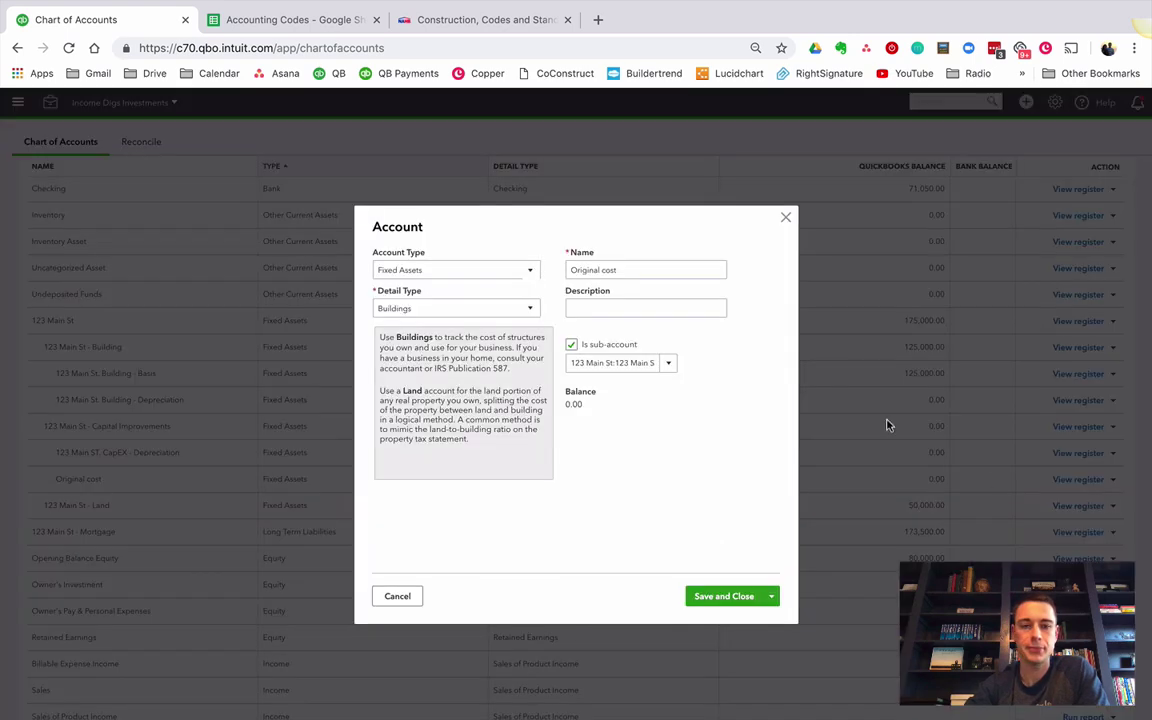
pyautogui.tripleClick(622, 270)
pyautogui.write('123 Main St. CapEx - Basis')
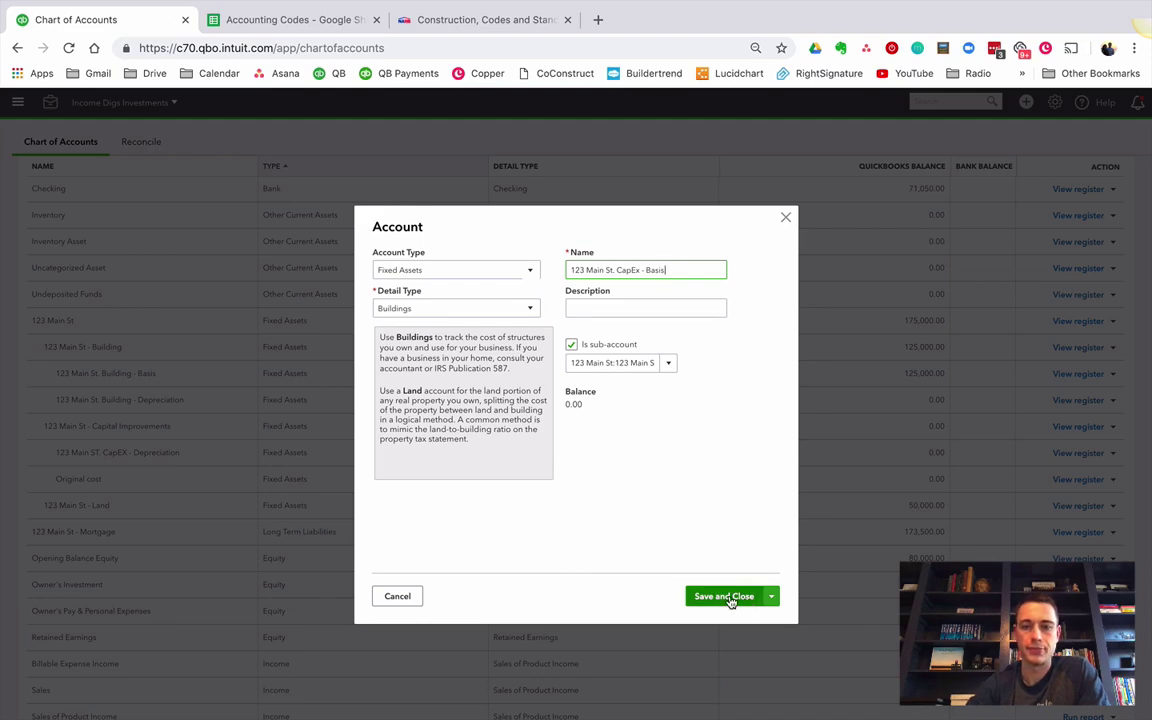
pyautogui.click(735, 598)
pyautogui.scroll(5, 149, 270)
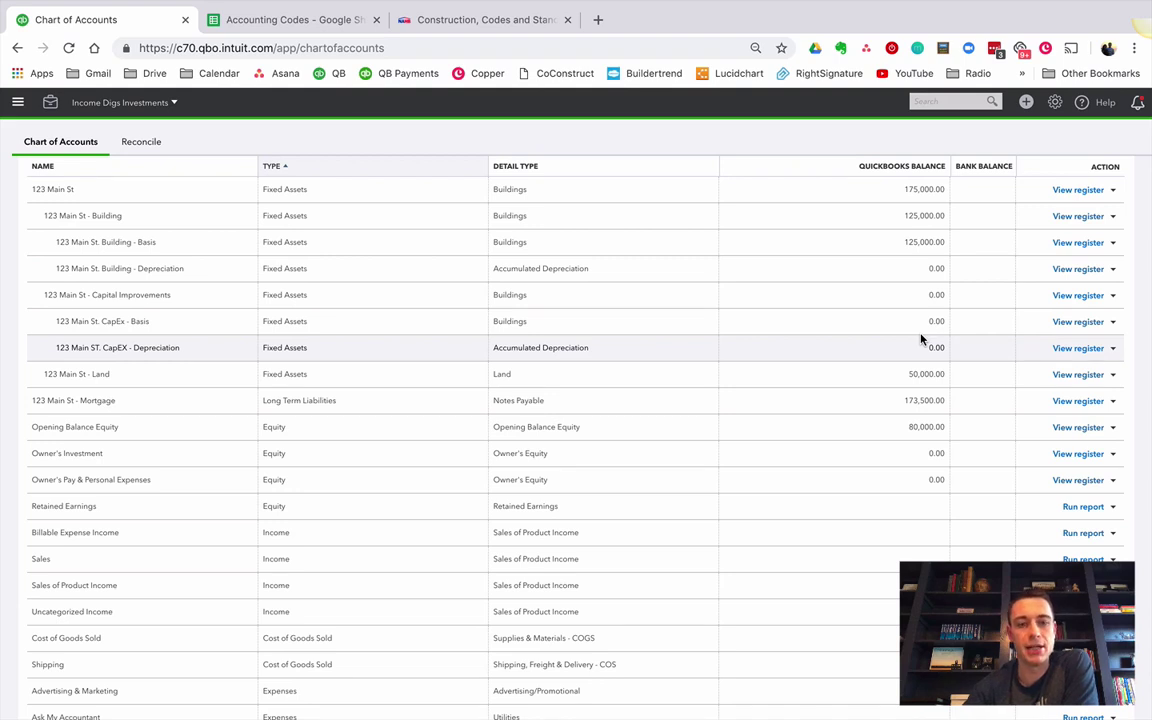
# - Leave the Chart of Accounts and show the Balance Sheet report for All Dates
pyautogui.scroll(5, 401, 432)
pyautogui.click(31, 195)
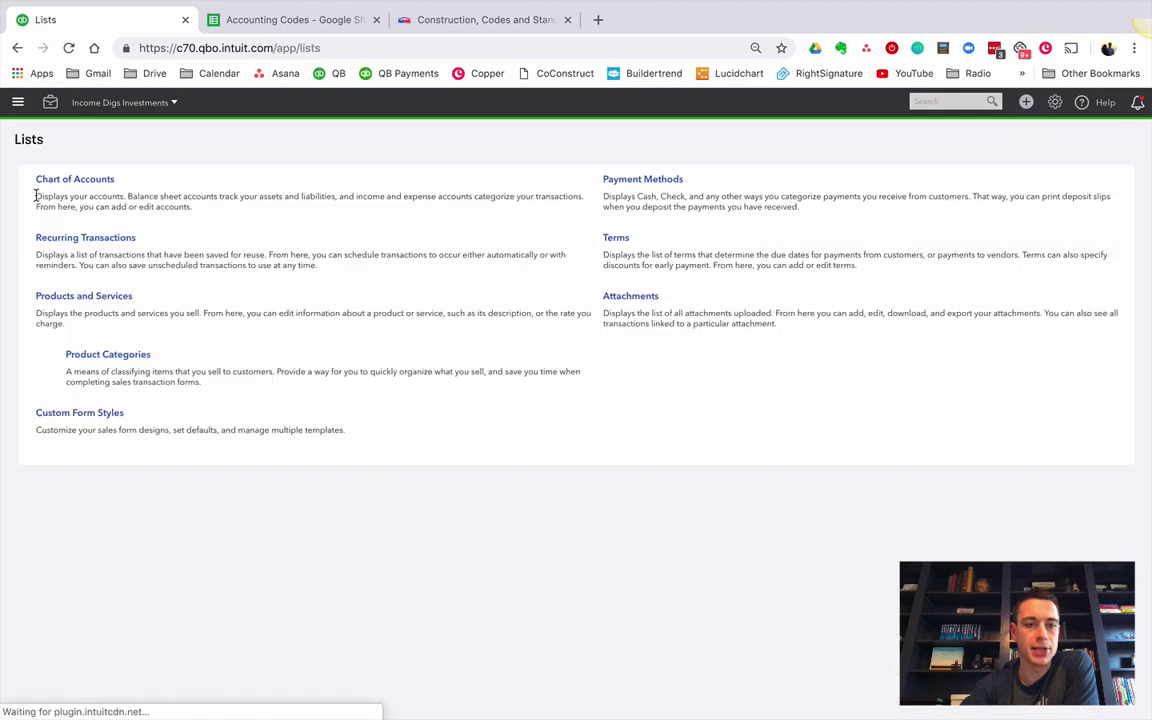
pyautogui.click(20, 104)
pyautogui.click(43, 346)
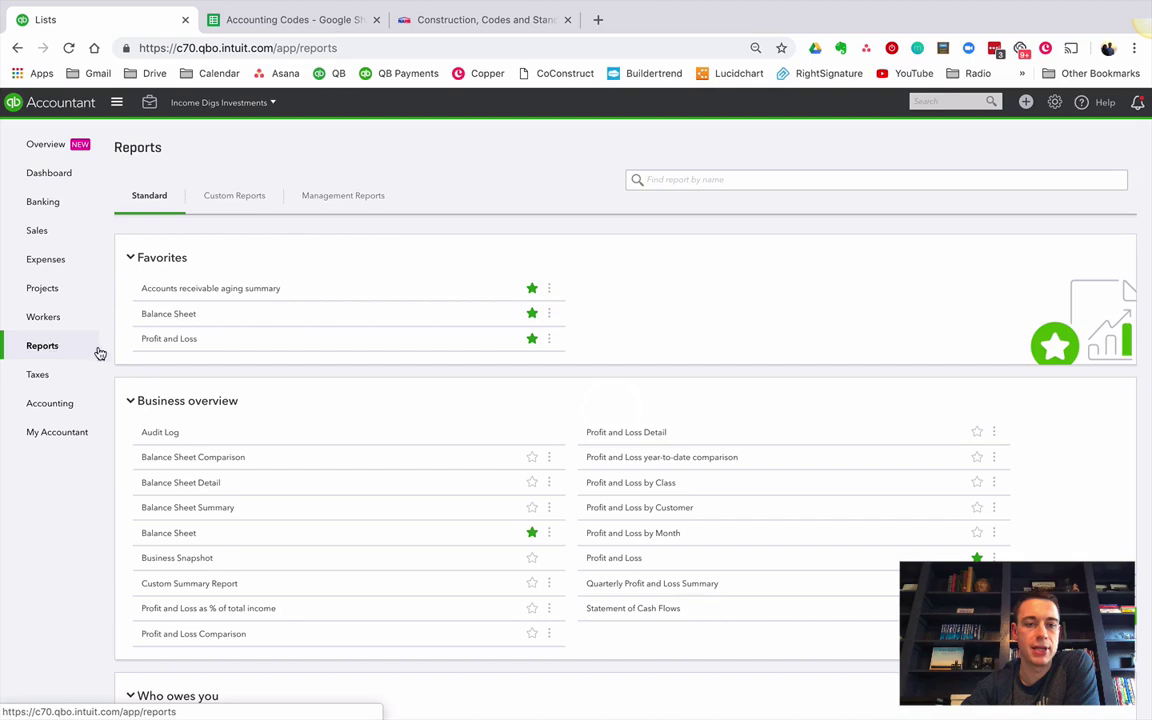
pyautogui.click(176, 316)
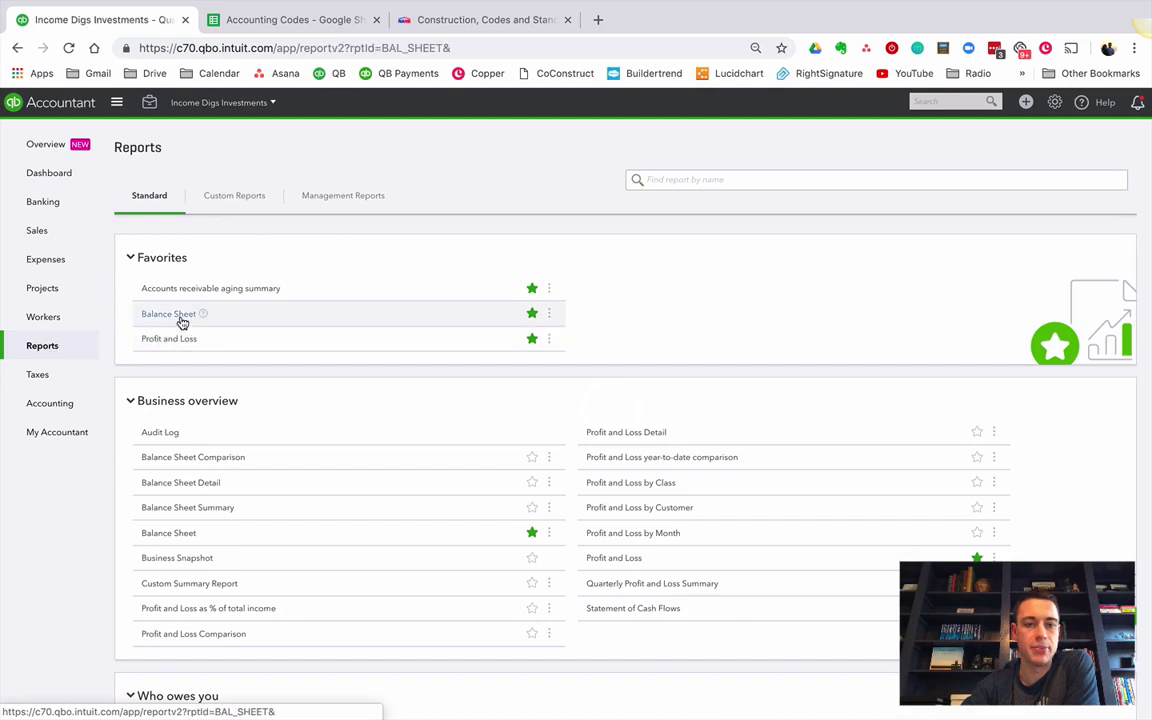
pyautogui.scroll(-2, 188, 184)
pyautogui.scroll(2, 187, 184)
pyautogui.click(175, 195)
pyautogui.scroll(-2, 167, 229)
pyautogui.scroll(2, 171, 222)
pyautogui.click(140, 217)
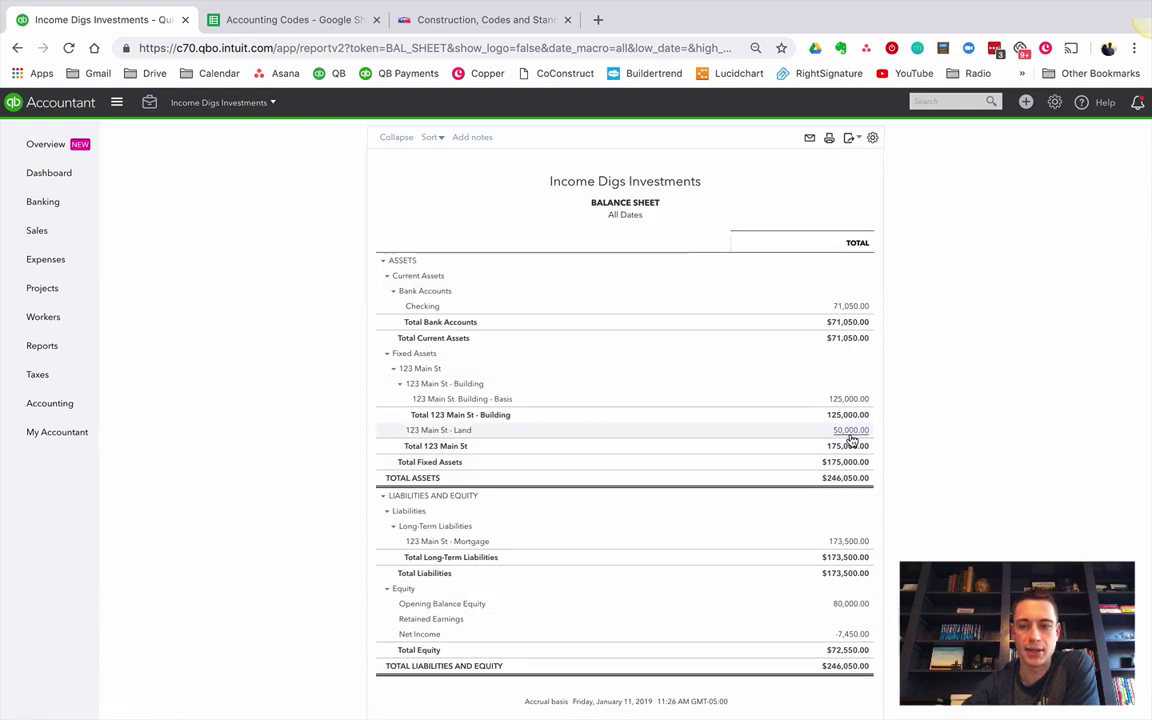
# - Open the Land sub-account's opening balance journal entry, set its journal date to 02/01/2018 and save it with the Class fields empty
pyautogui.click(850, 436)
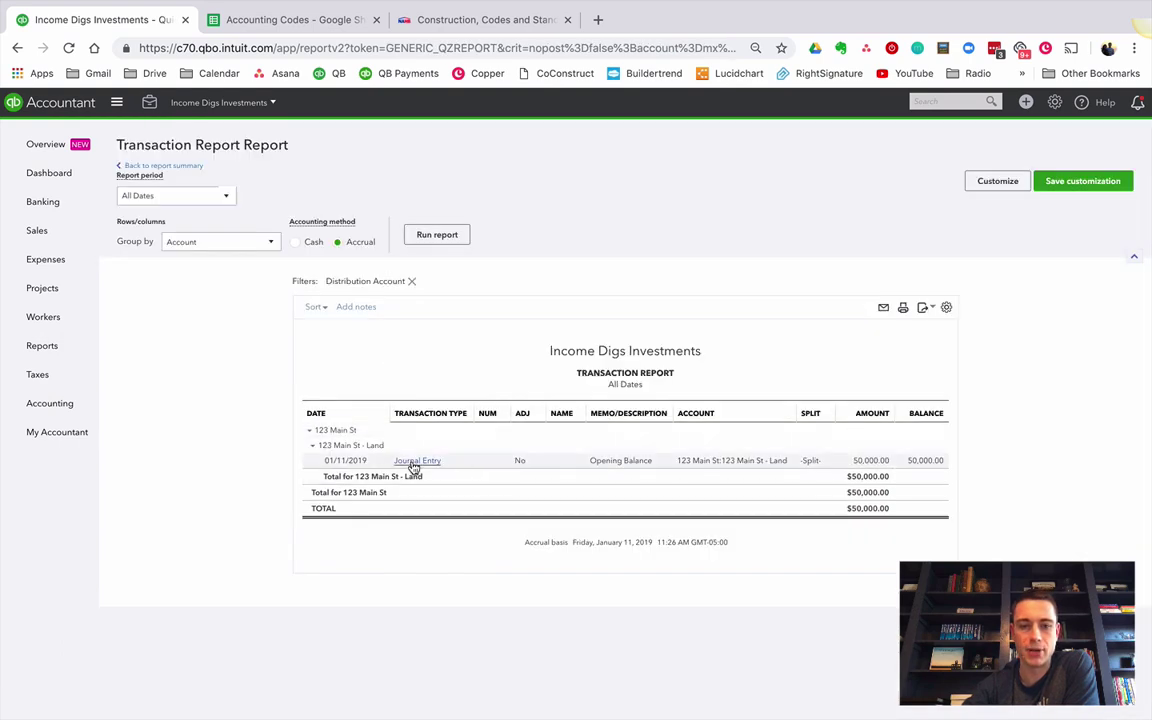
pyautogui.click(413, 463)
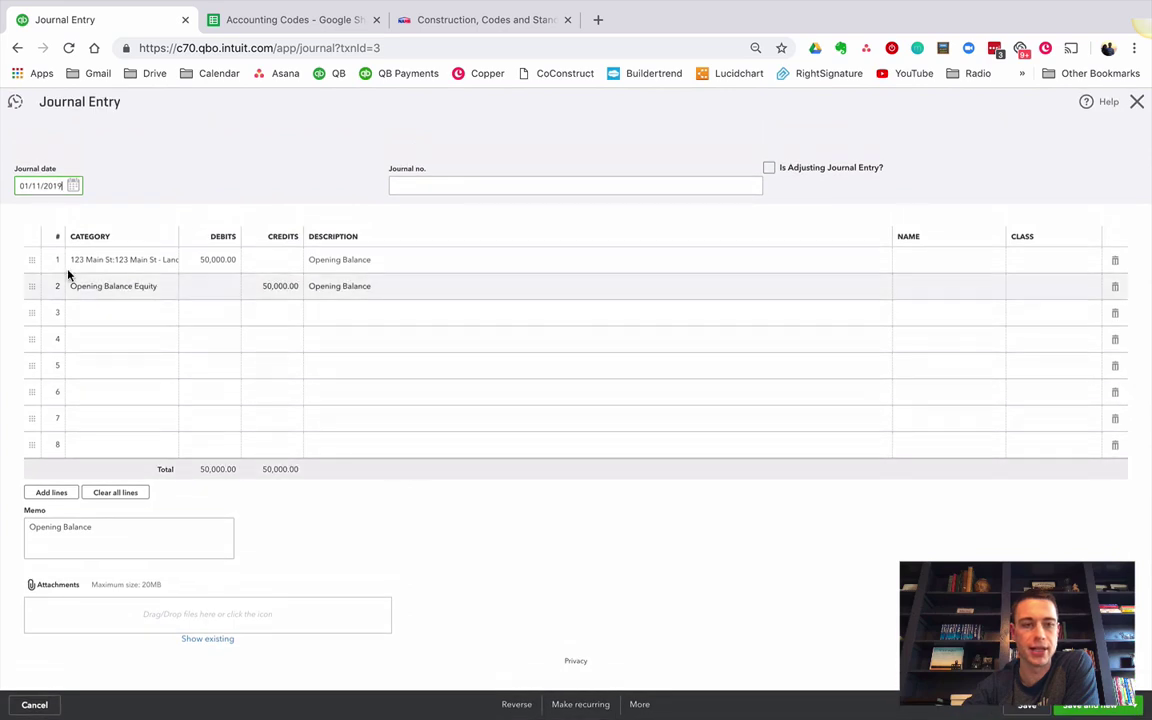
pyautogui.click(30, 183)
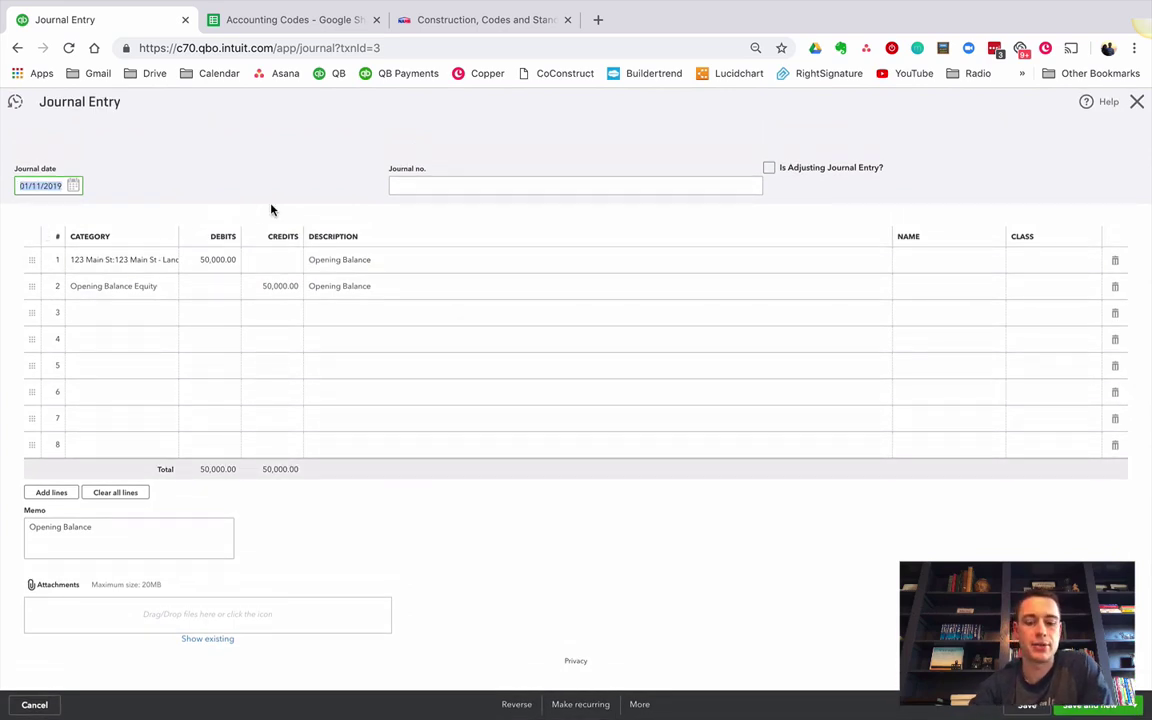
pyautogui.write('02/01/2018')
pyautogui.press('Tab')
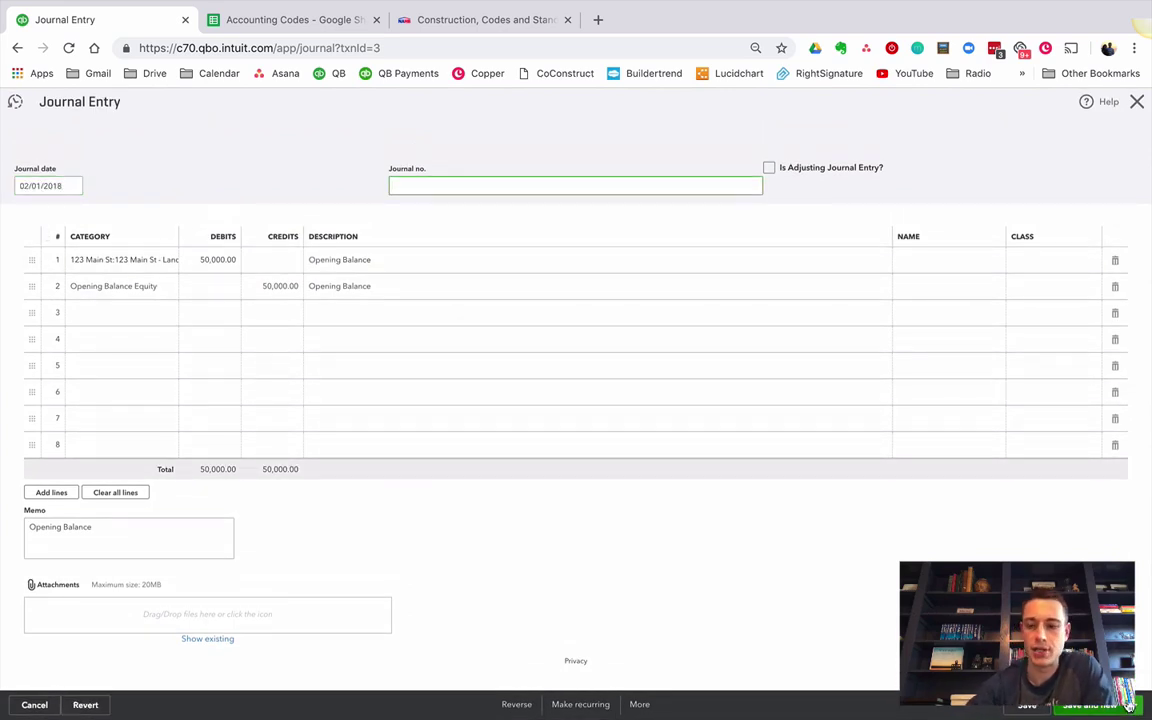
pyautogui.click(1128, 705)
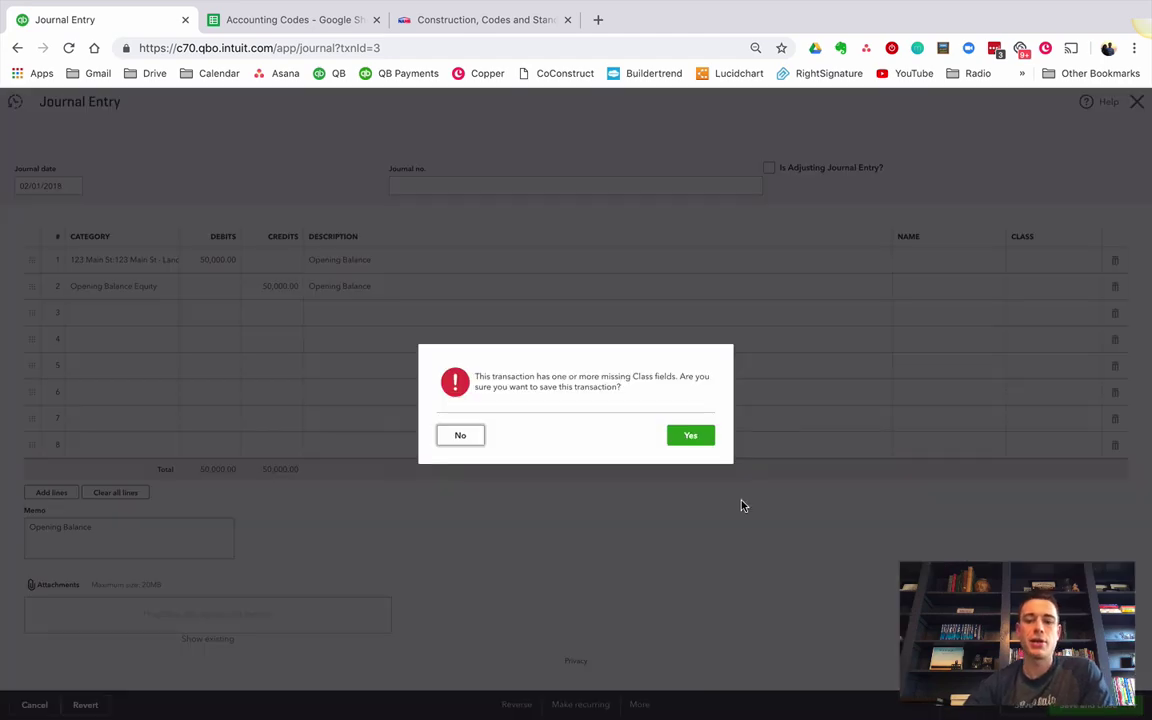
pyautogui.click(706, 440)
pyautogui.click(708, 442)
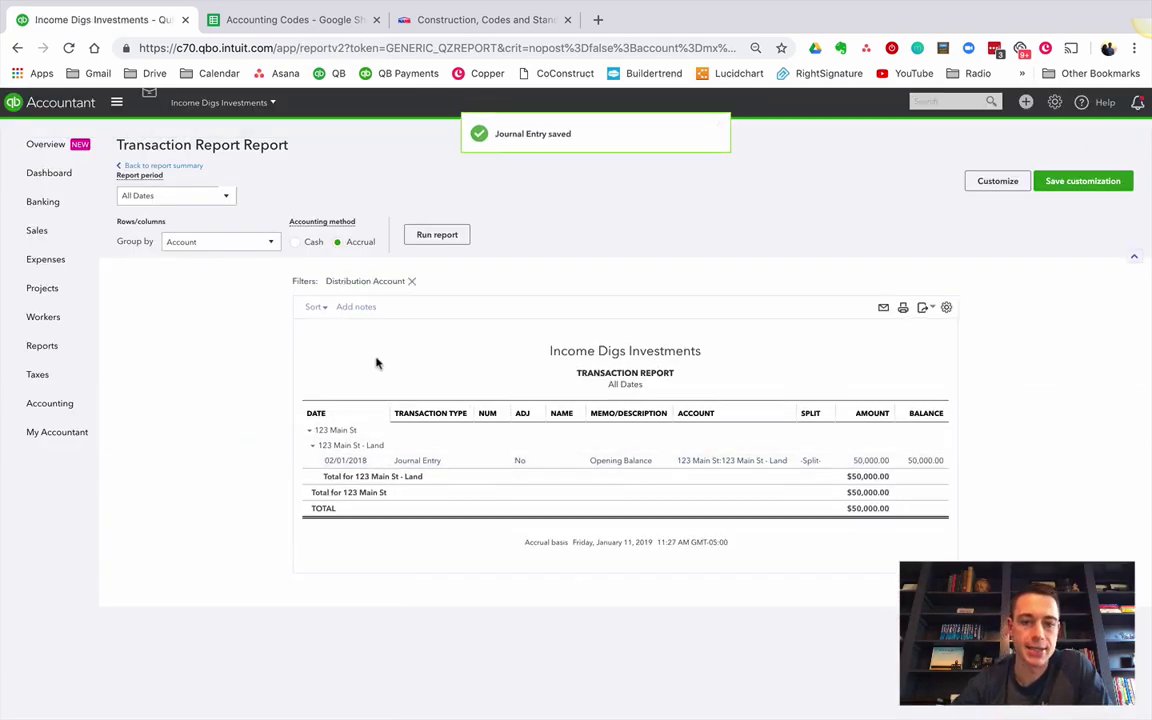
# - Run the Balance Sheet for Last Year using the Cash accounting method and open the Profit and Loss report behind its net income
pyautogui.click(140, 166)
pyautogui.scroll(-3, 160, 197)
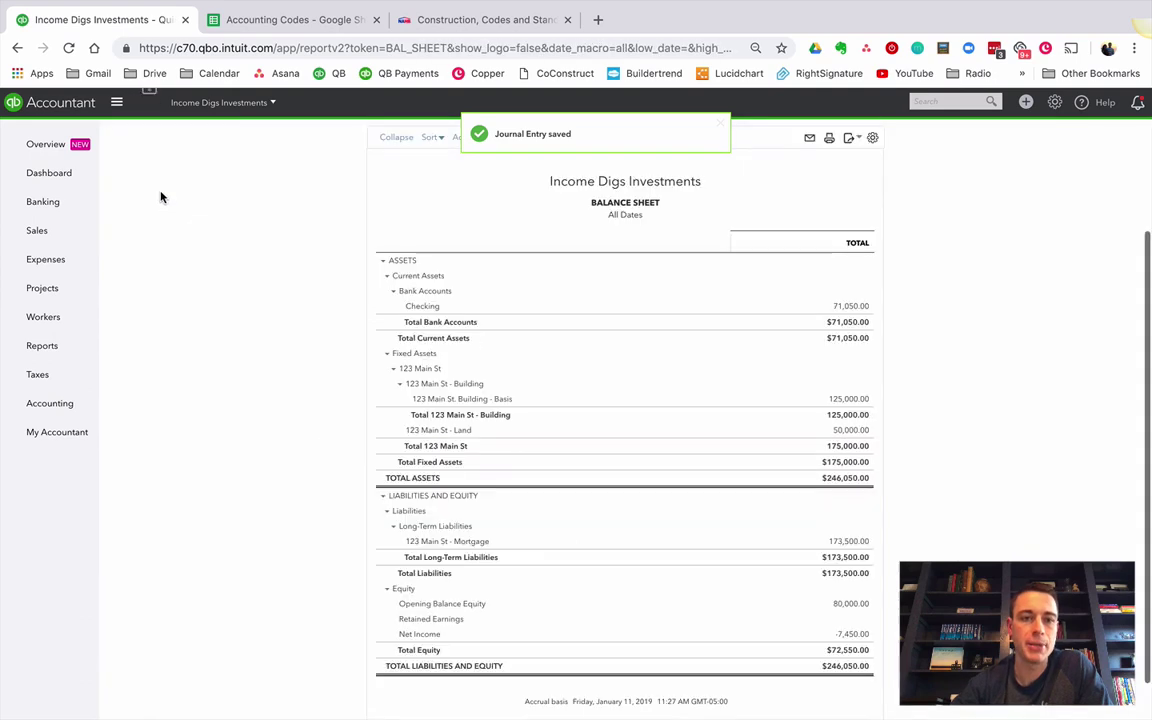
pyautogui.scroll(3, 160, 197)
pyautogui.click(160, 196)
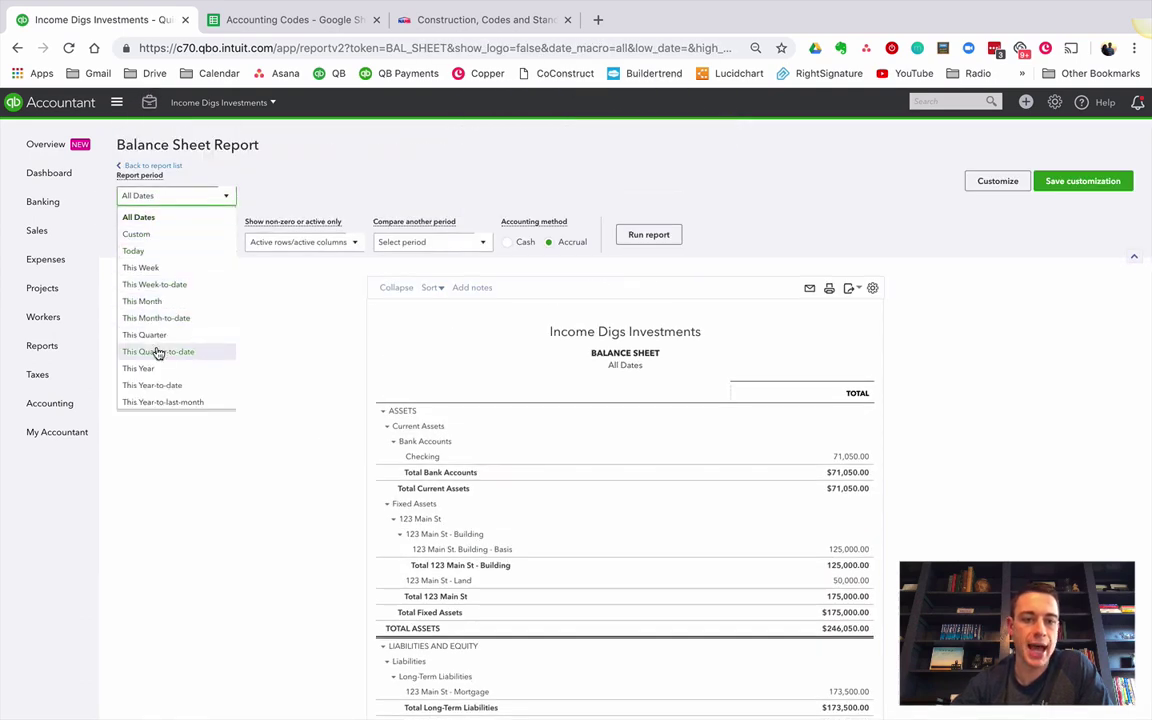
pyautogui.scroll(-5, 157, 352)
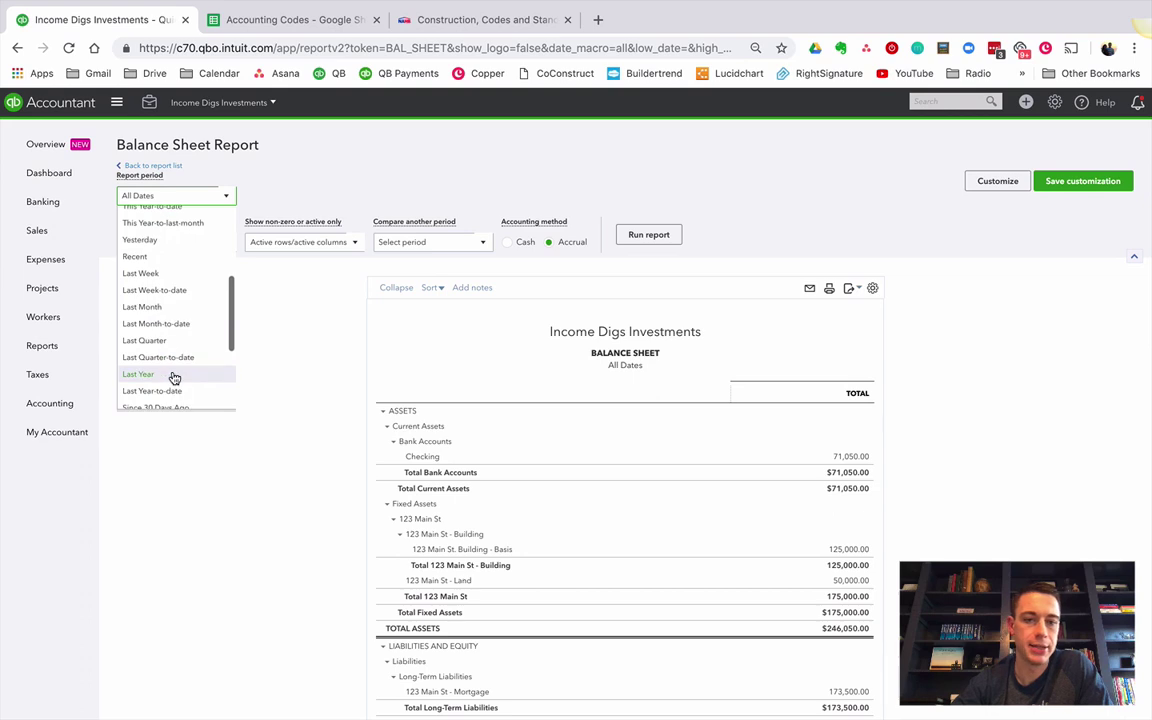
pyautogui.click(175, 377)
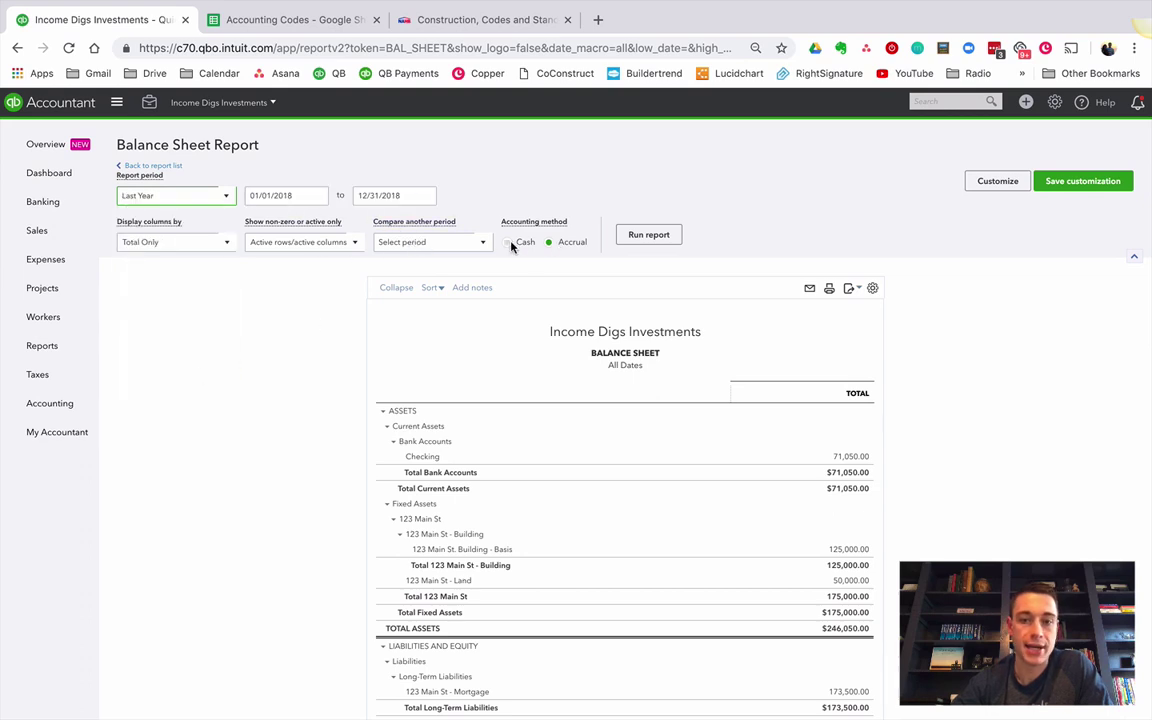
pyautogui.click(645, 236)
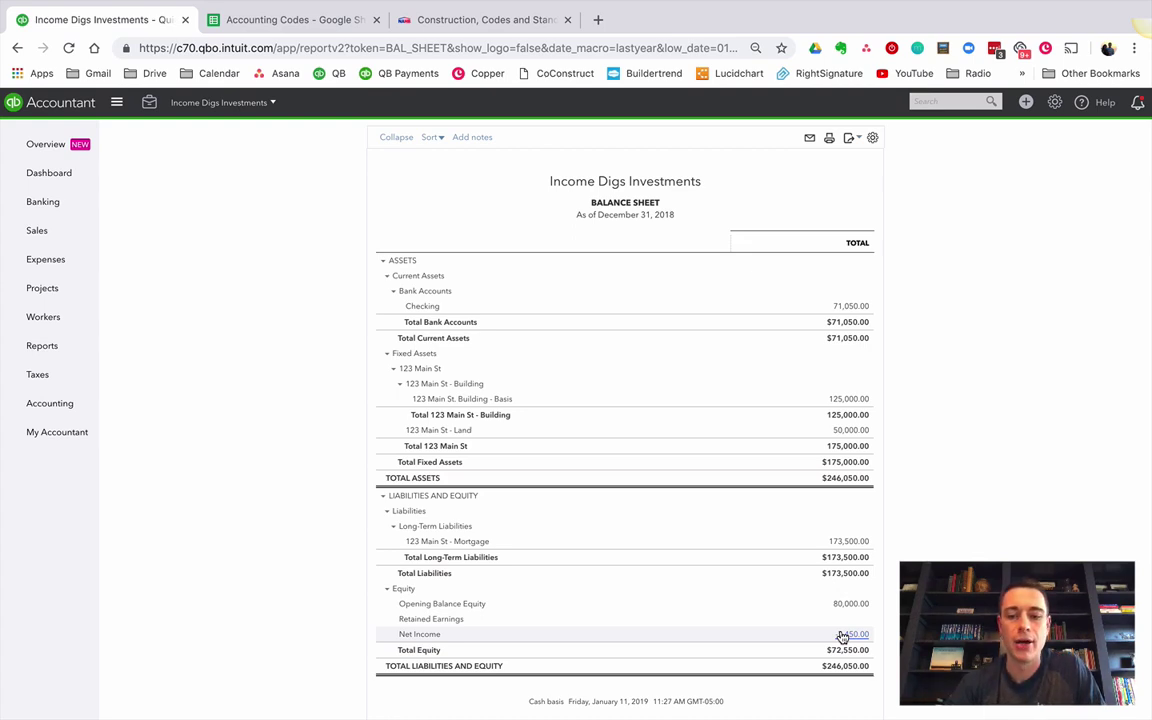
pyautogui.click(847, 635)
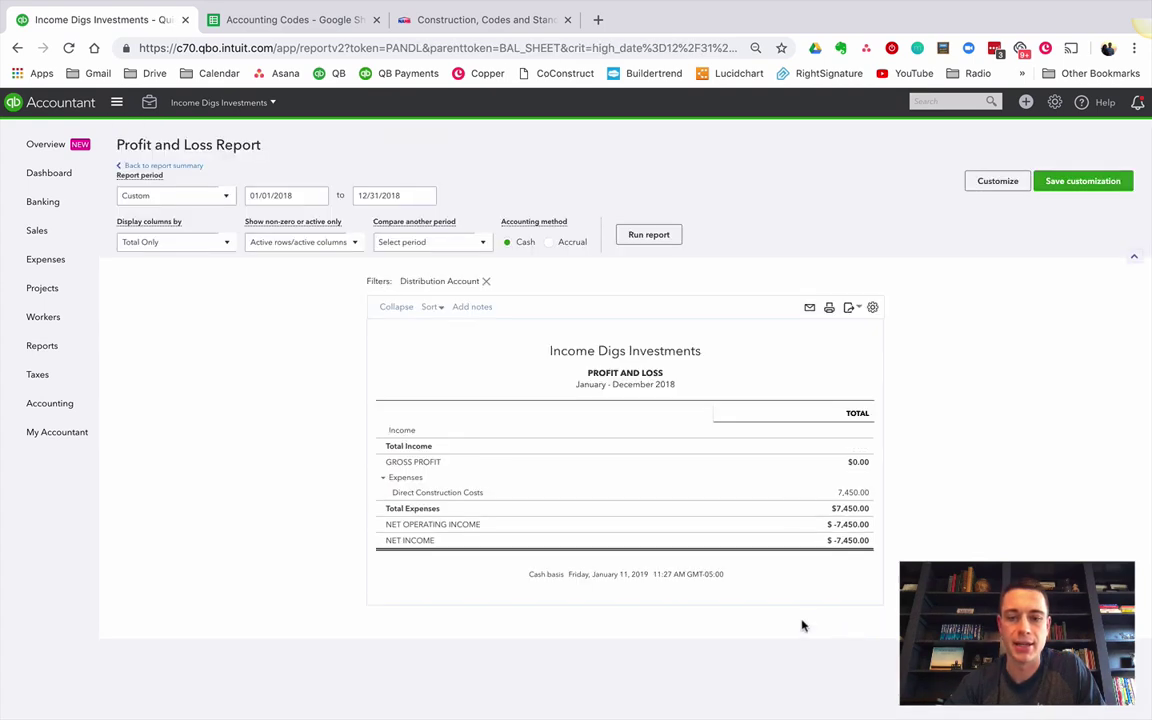
# - Review the transactions behind Direct Construction Costs in the Profit and Loss and return to the Balance Sheet
pyautogui.click(851, 493)
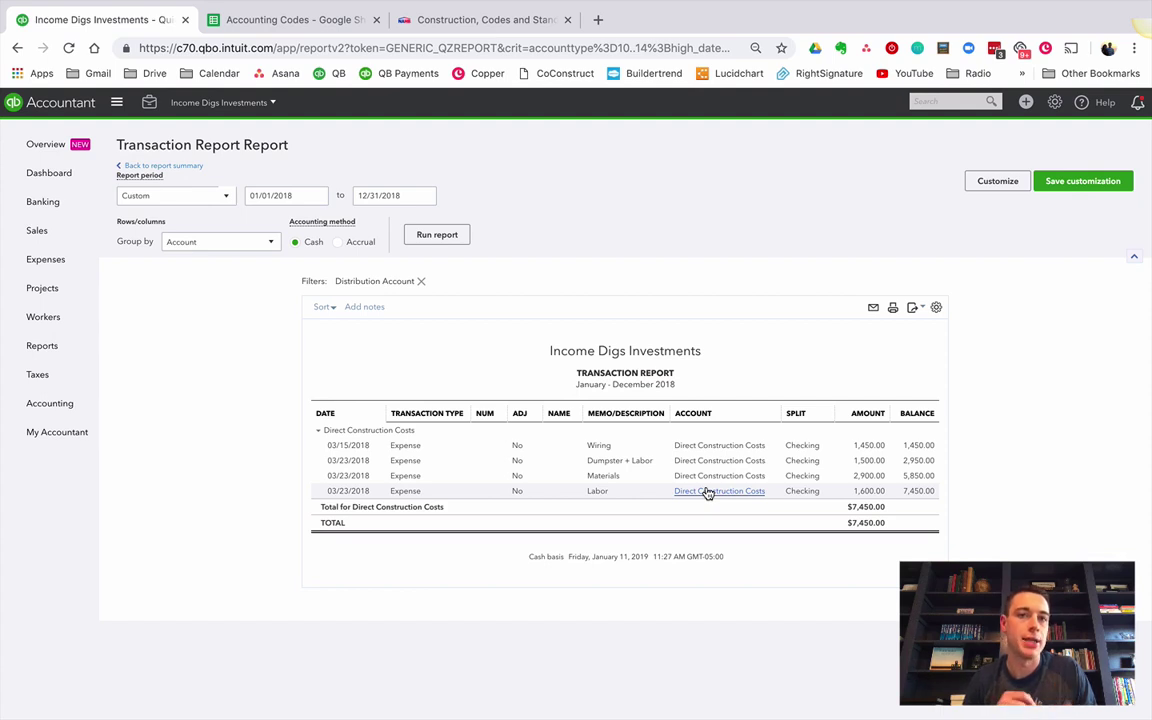
pyautogui.click(191, 168)
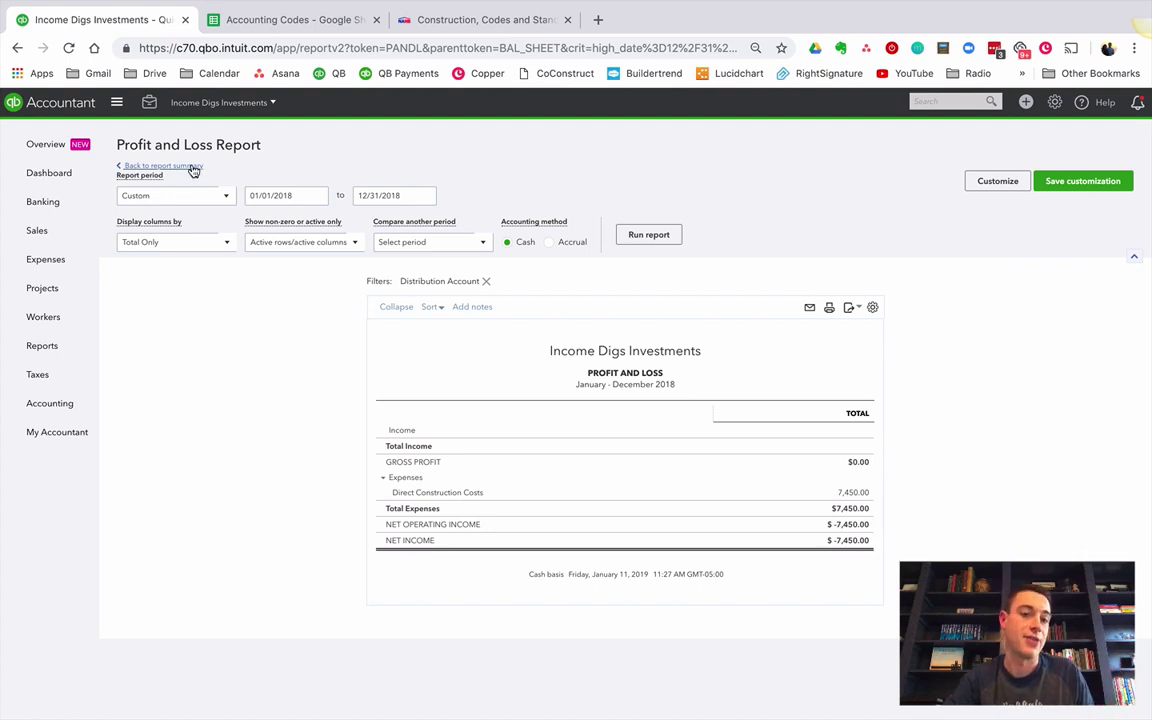
pyautogui.click(193, 168)
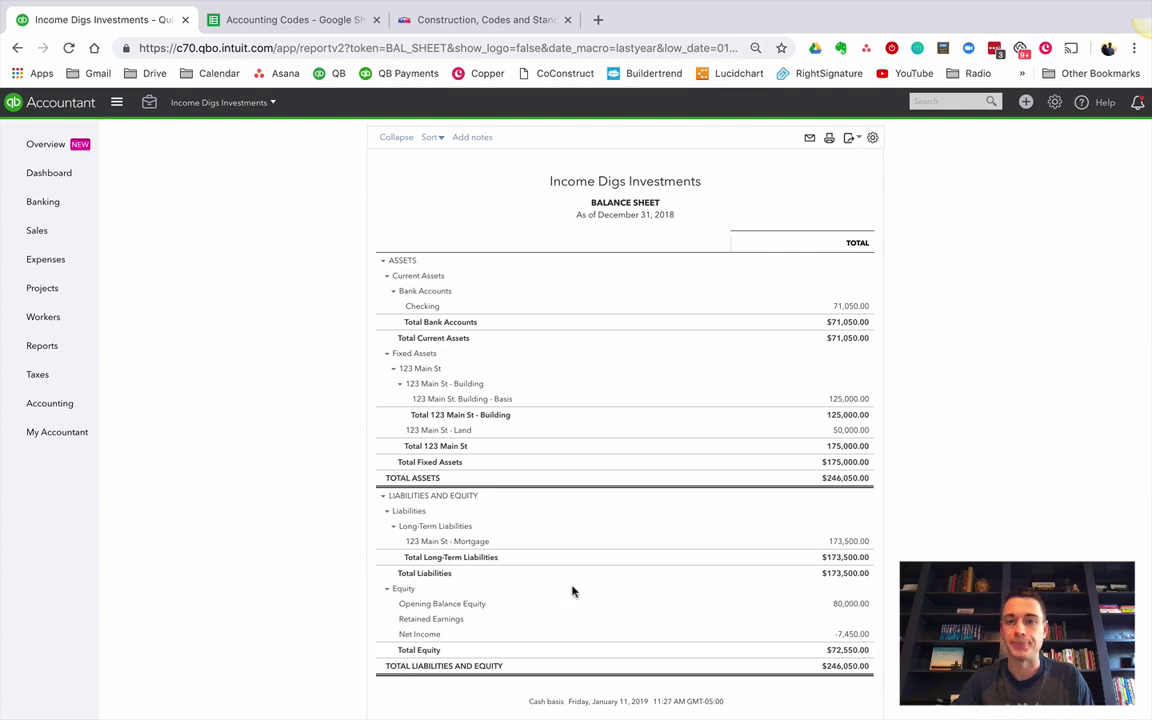
pyautogui.scroll(2, 571, 553)
pyautogui.scroll(-3, 571, 542)
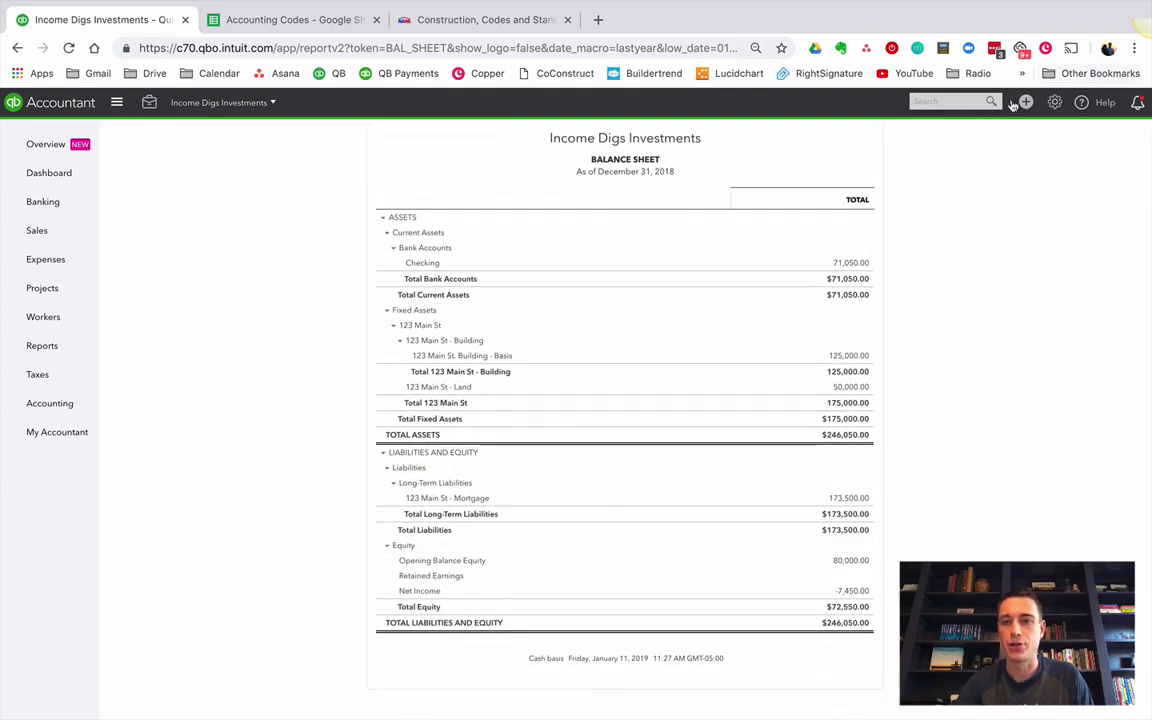
pyautogui.click(1026, 102)
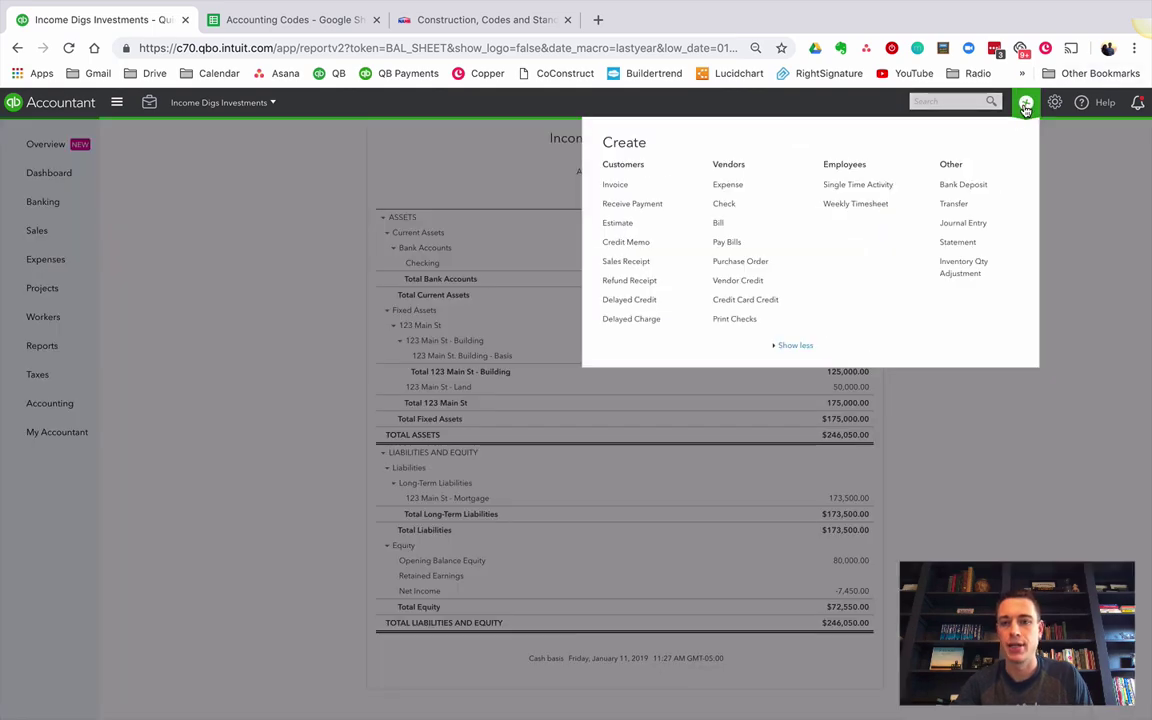
pyautogui.click(974, 223)
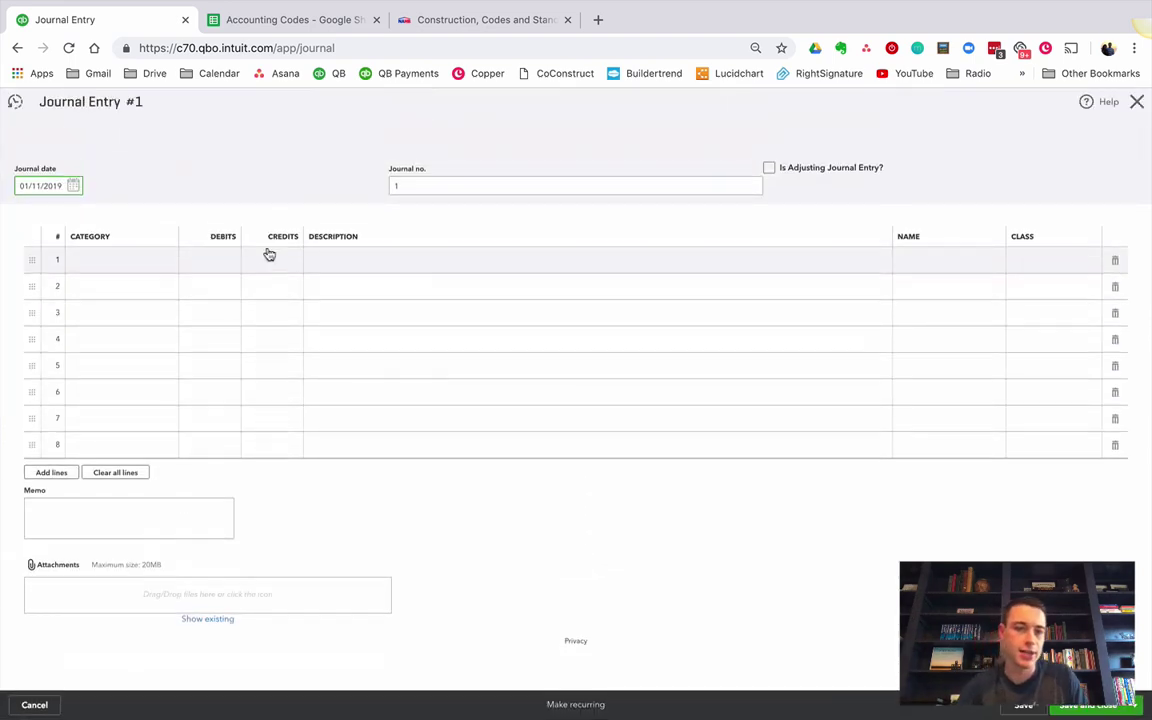
pyautogui.write('12/2')
pyautogui.write('/')
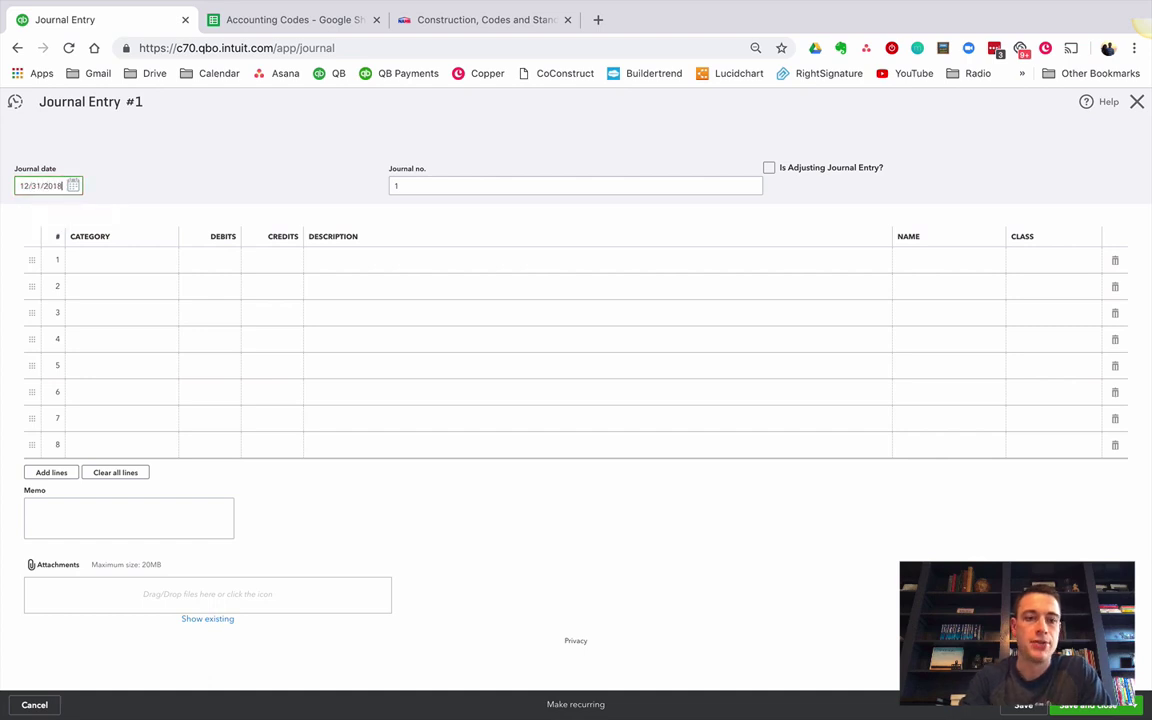
pyautogui.press('Tab')
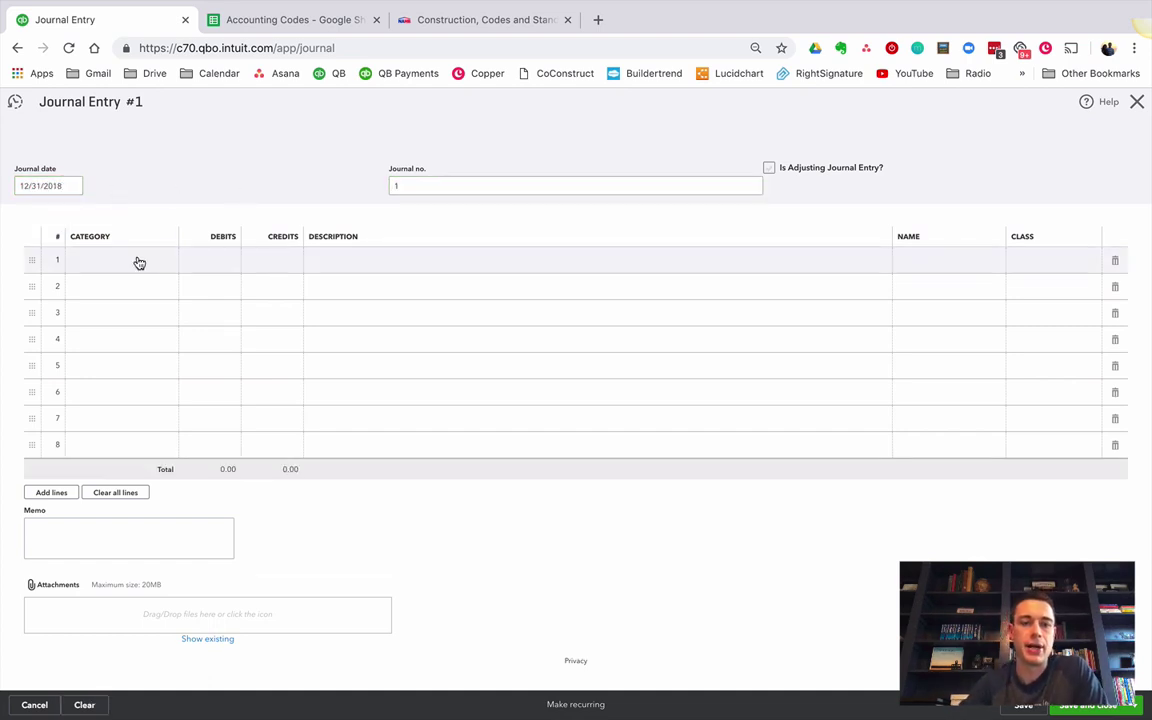
pyautogui.click(137, 257)
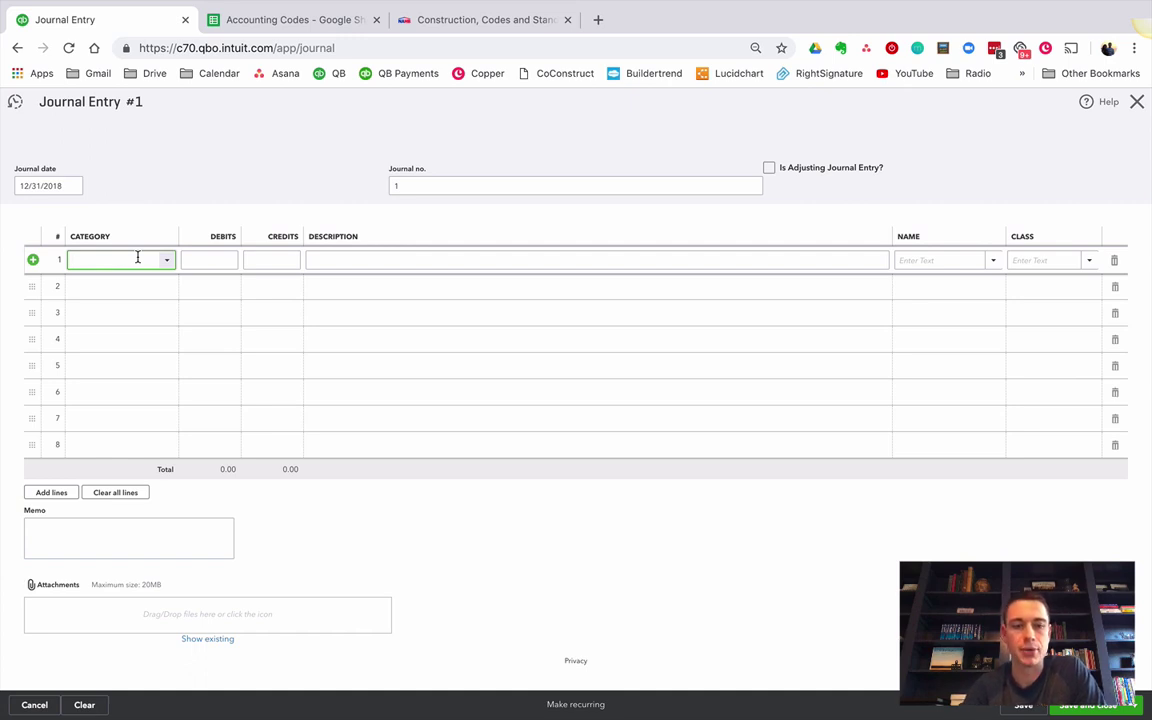
pyautogui.write('direc')
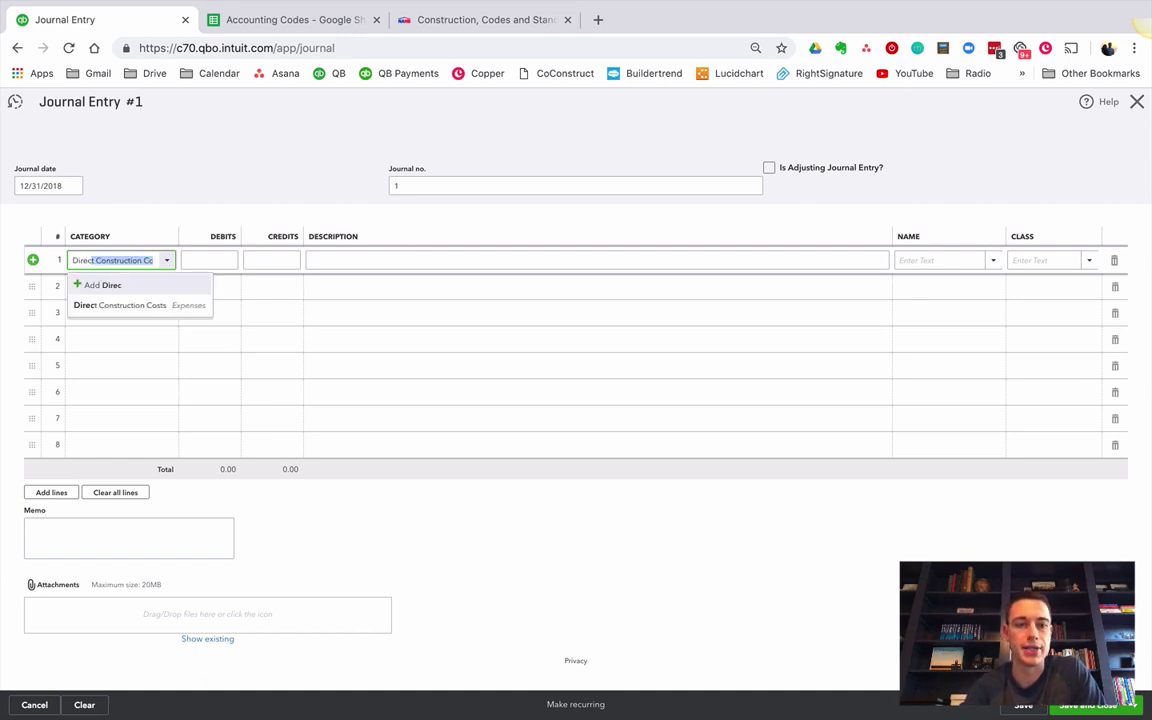
pyautogui.press('Tab')
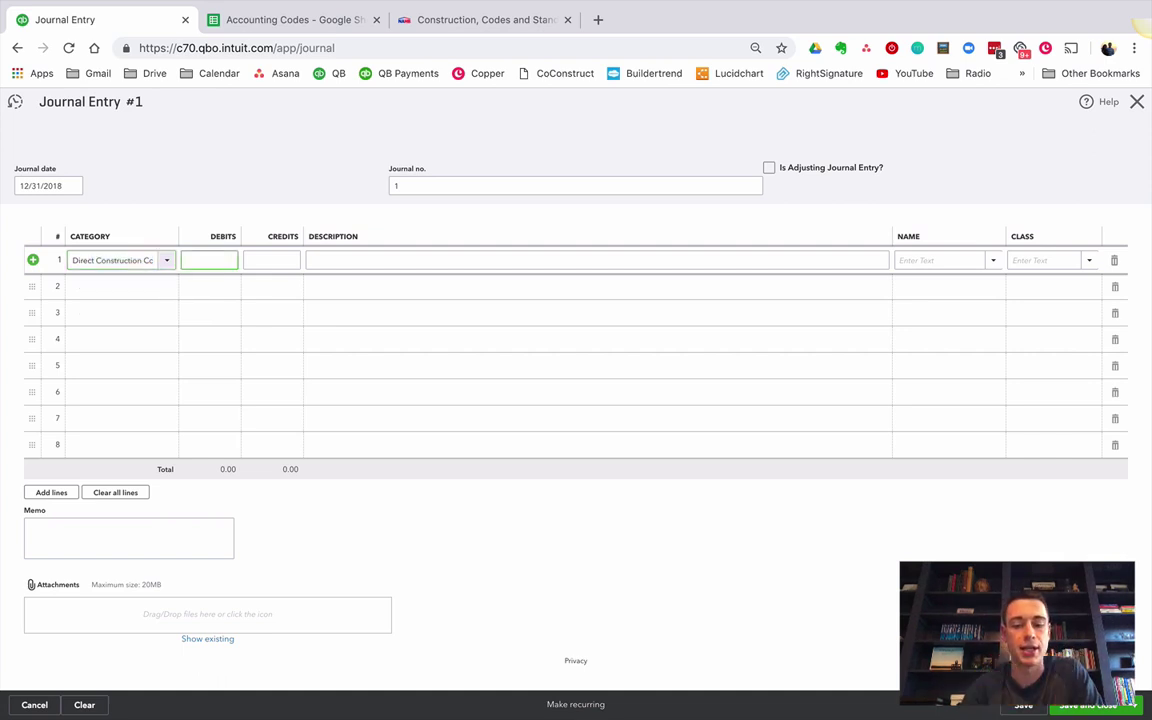
pyautogui.click(270, 260)
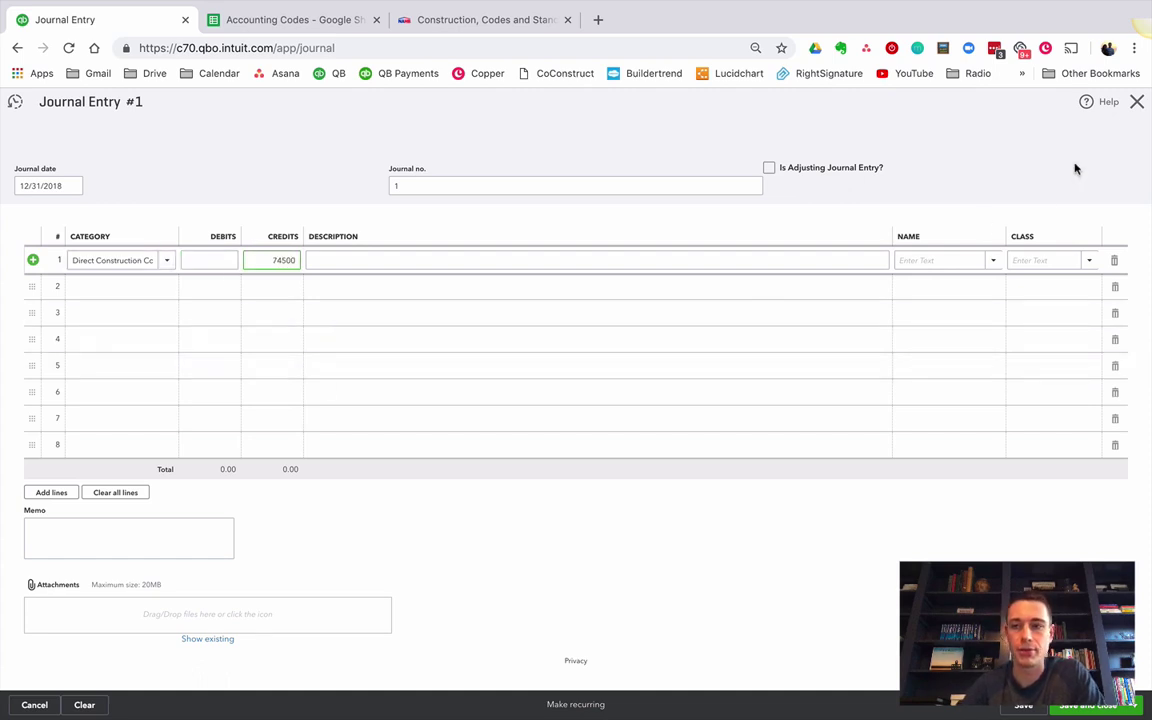
pyautogui.click(1137, 102)
pyautogui.click(639, 423)
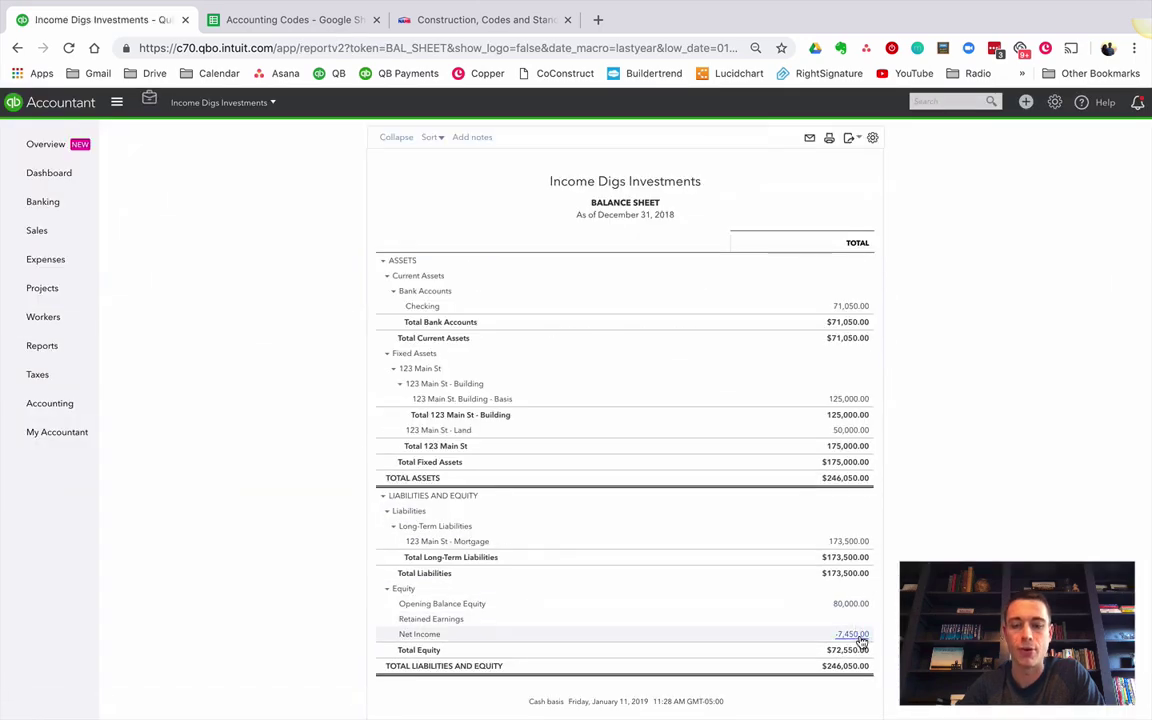
# - Create a new journal entry and set its journal date to 12/31/2018
pyautogui.click(1026, 102)
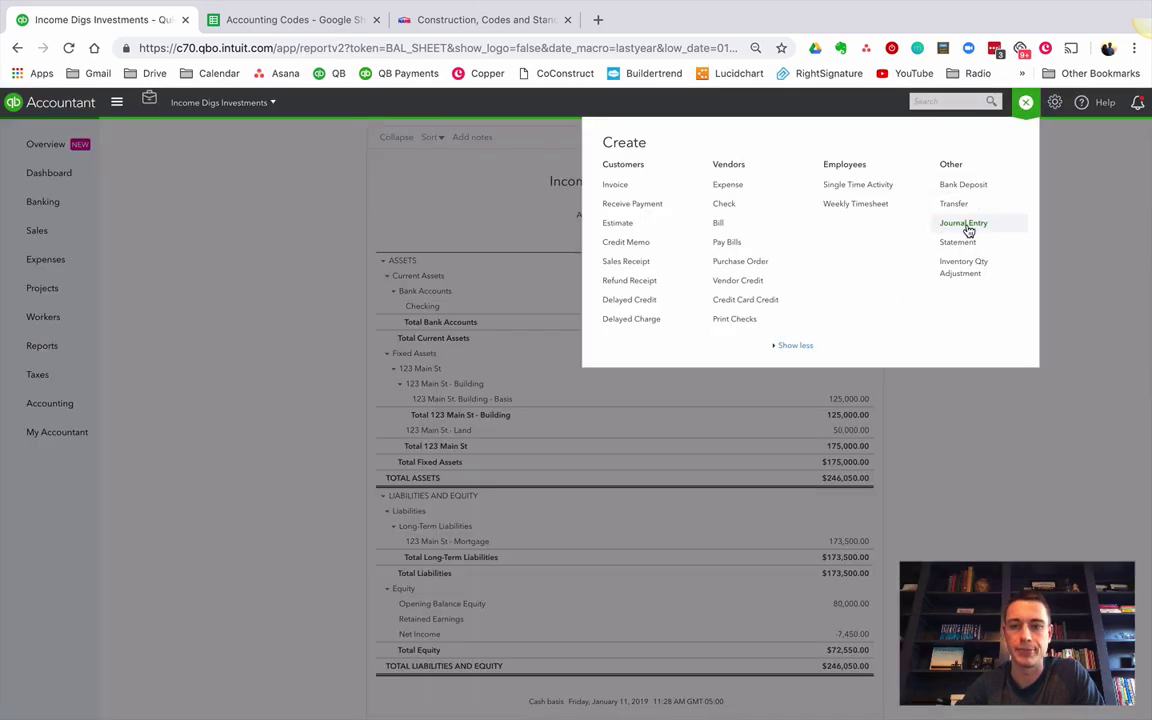
pyautogui.click(963, 223)
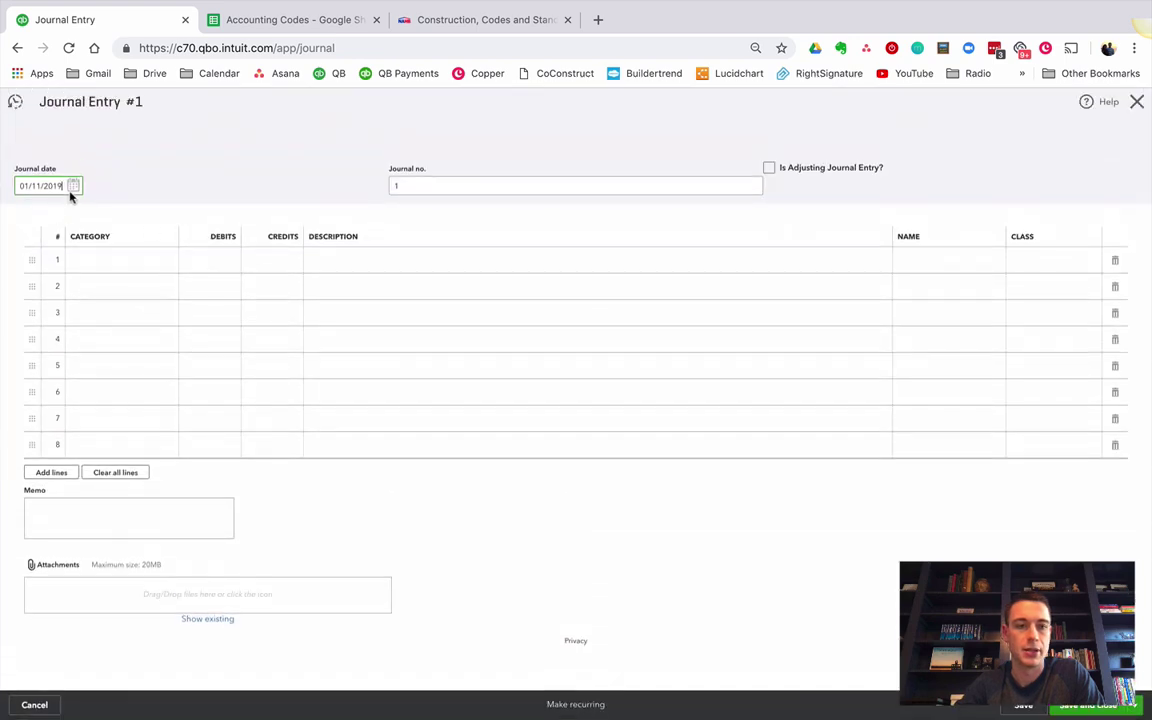
pyautogui.moveTo(66, 186); pyautogui.dragTo(2, 153)
pyautogui.write('12312')
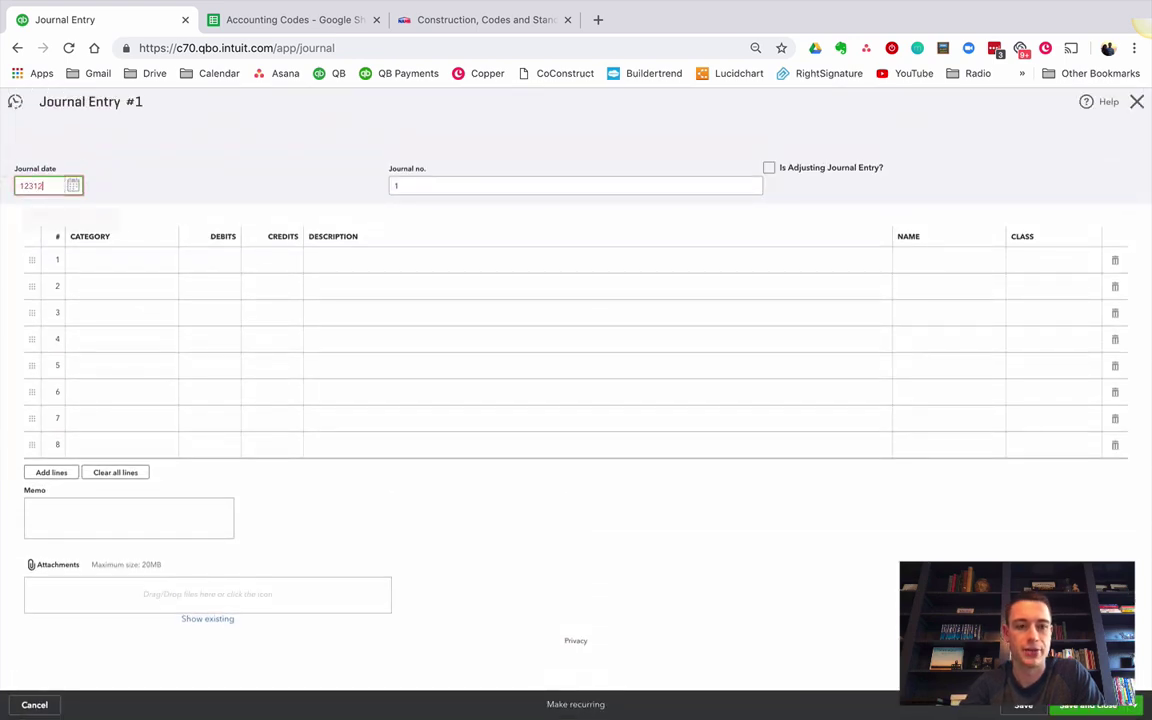
pyautogui.press('BackSpace')
pyautogui.press('BackSpace')
pyautogui.press('BackSpace')
pyautogui.press('BackSpace')
pyautogui.press('BackSpace')
pyautogui.write('1/2018')
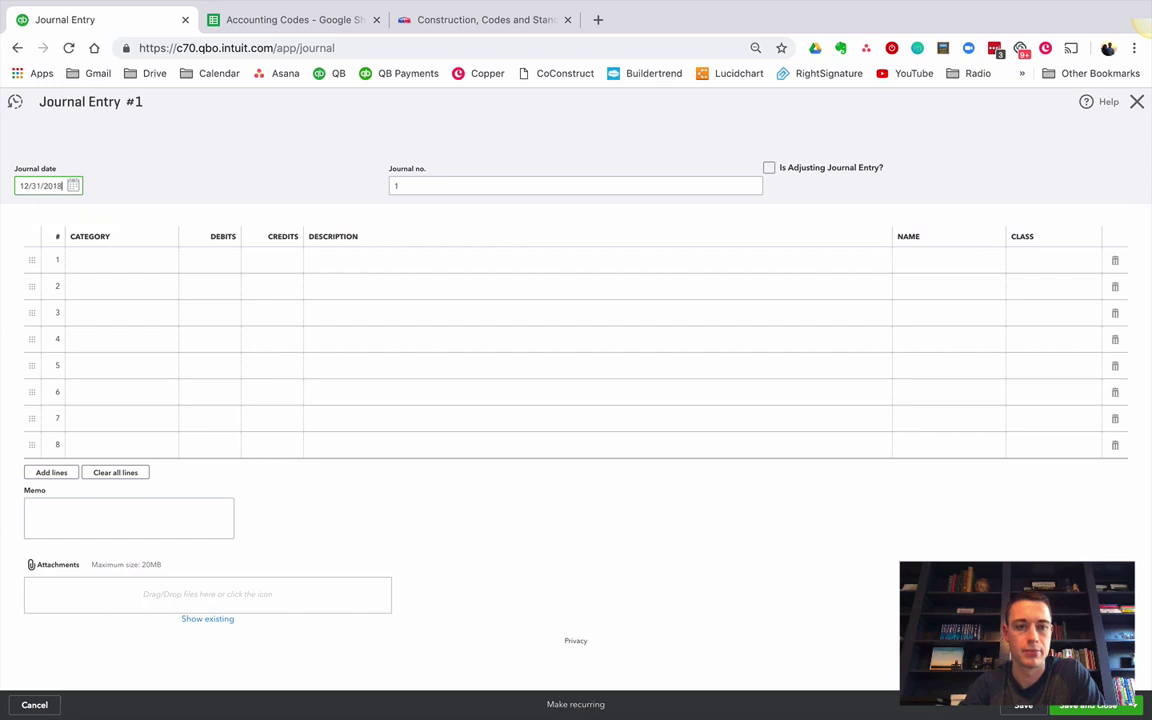
pyautogui.press('Tab')
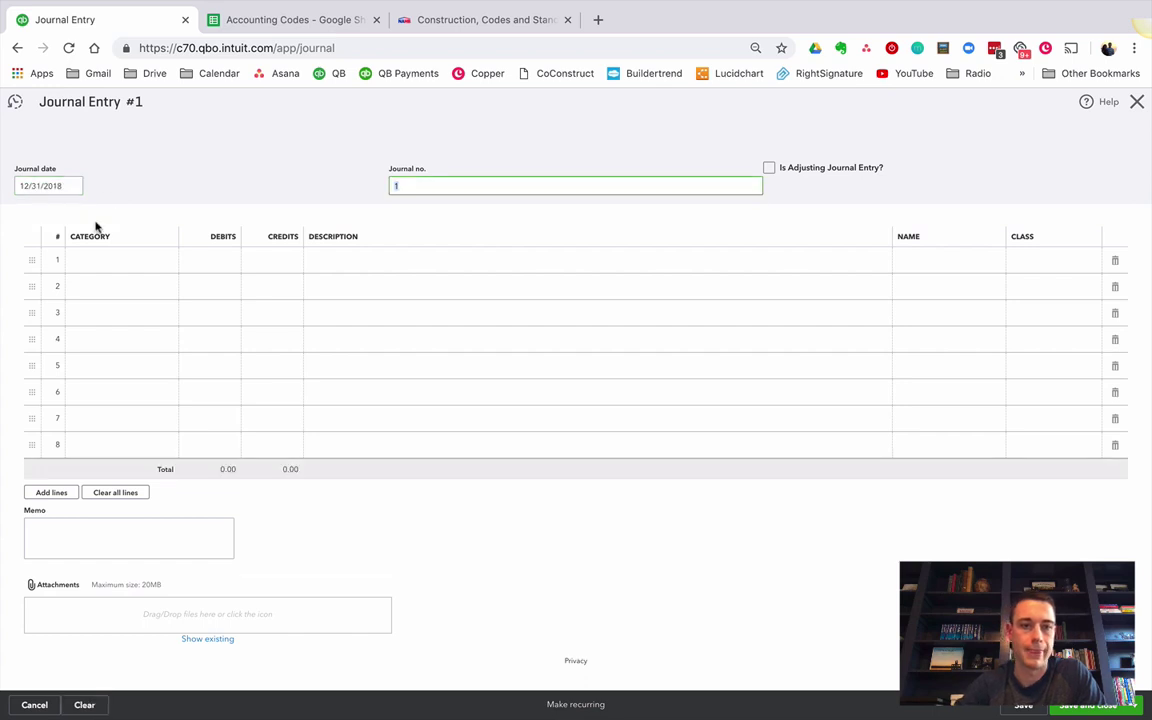
# - Fill the first journal line with Direct Construction Costs, a 7,450.00 credit, the description "YE Capitalization" and the property's class
pyautogui.click(105, 261)
pyautogui.write('direc')
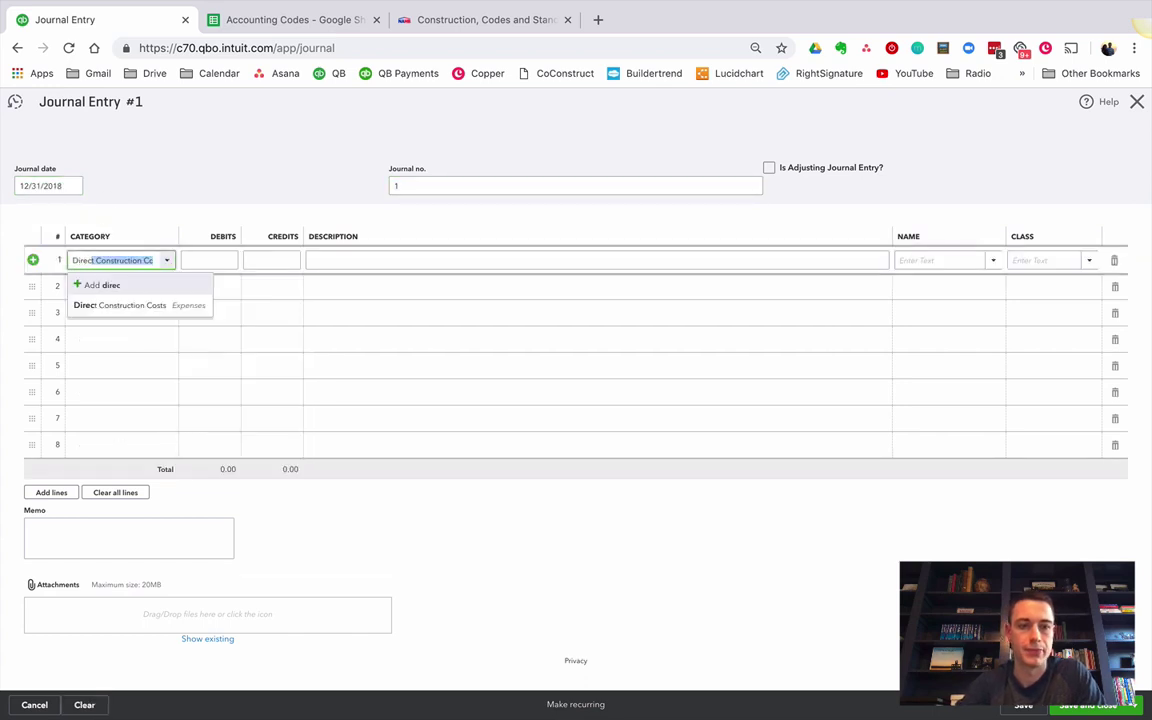
pyautogui.press('Tab')
pyautogui.press('Tab')
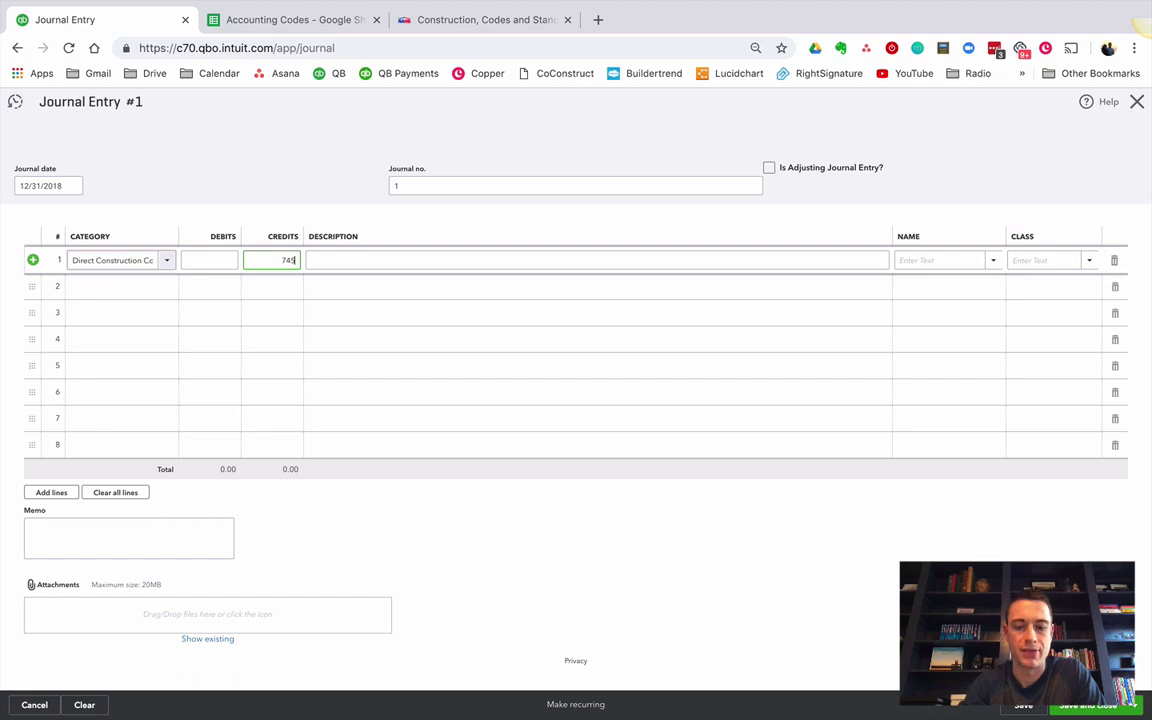
pyautogui.press('Tab')
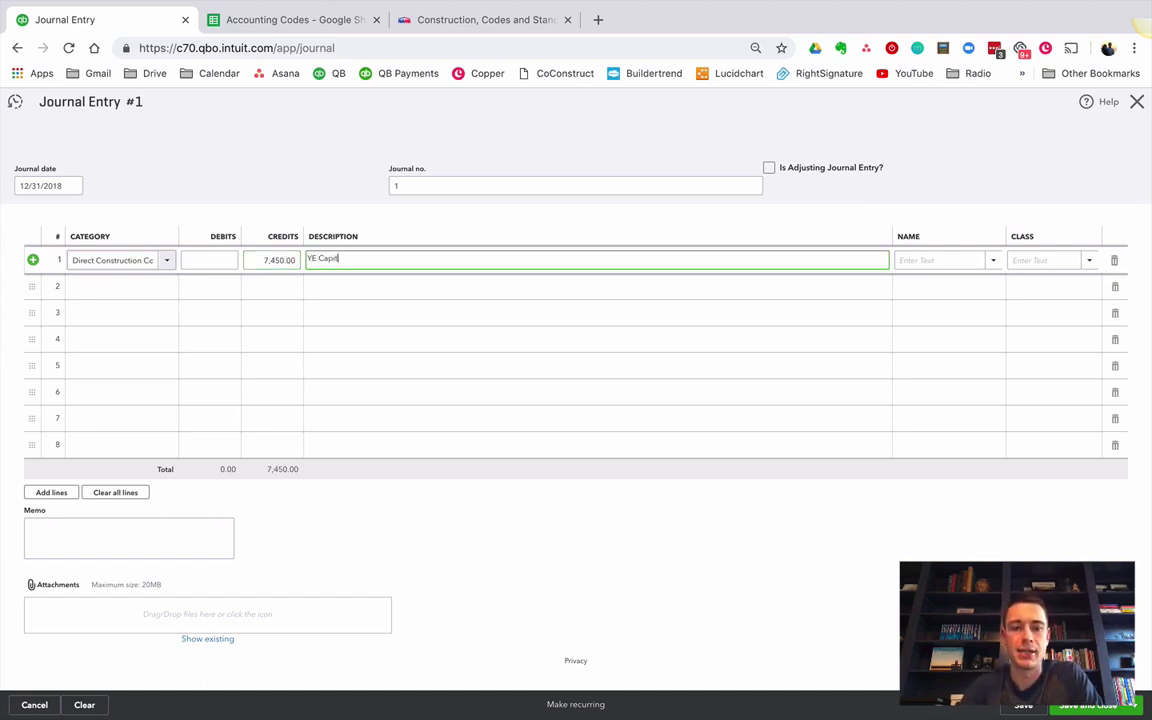
pyautogui.press('Tab')
pyautogui.press('Tab')
pyautogui.write('123')
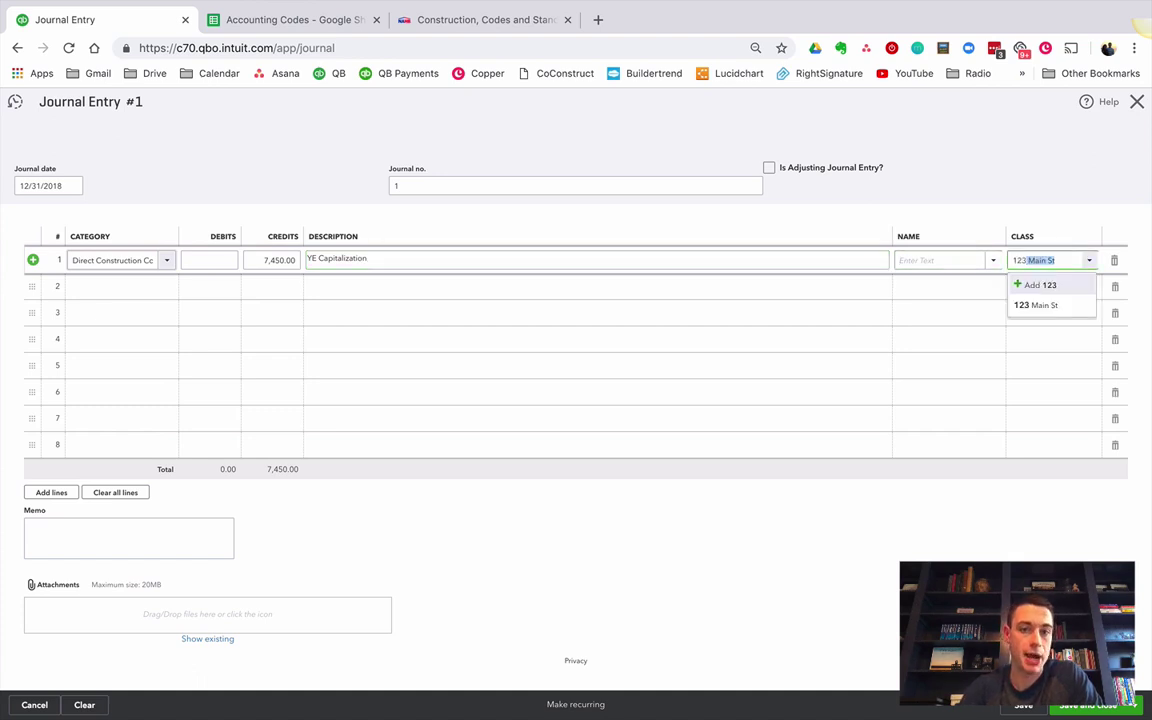
pyautogui.press('Tab')
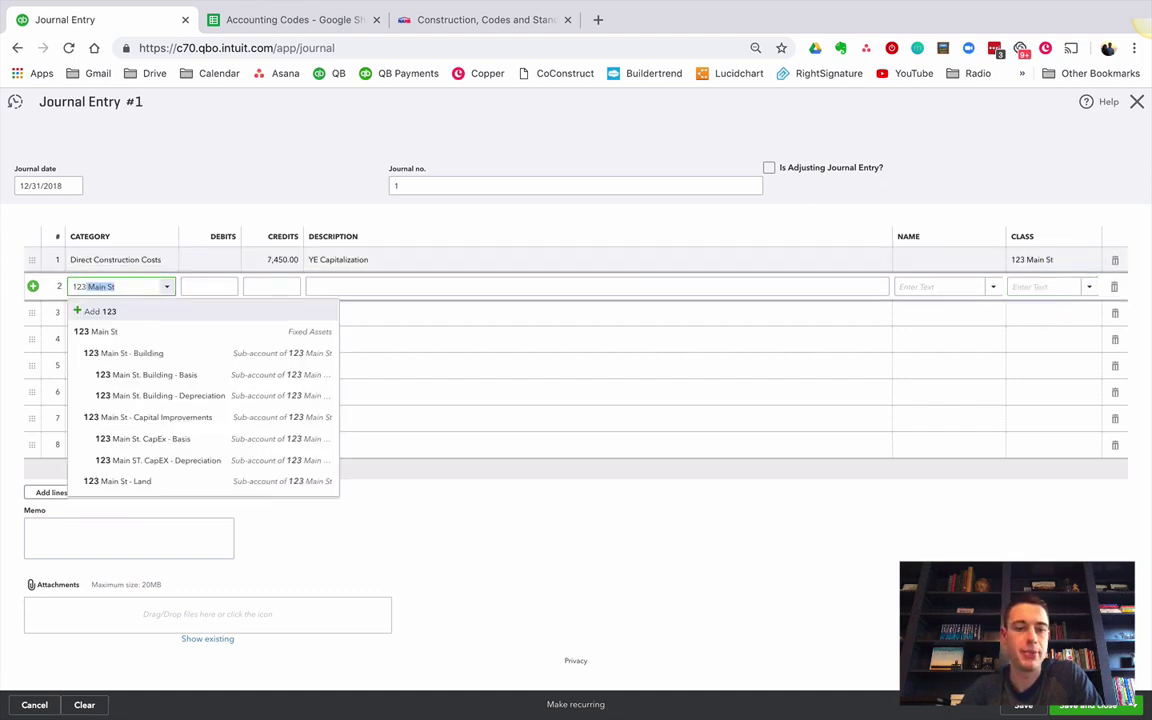
# - Balance the entry on the second line with the property's CapEx - Basis account and the property's class, and save and close it
pyautogui.click(164, 441)
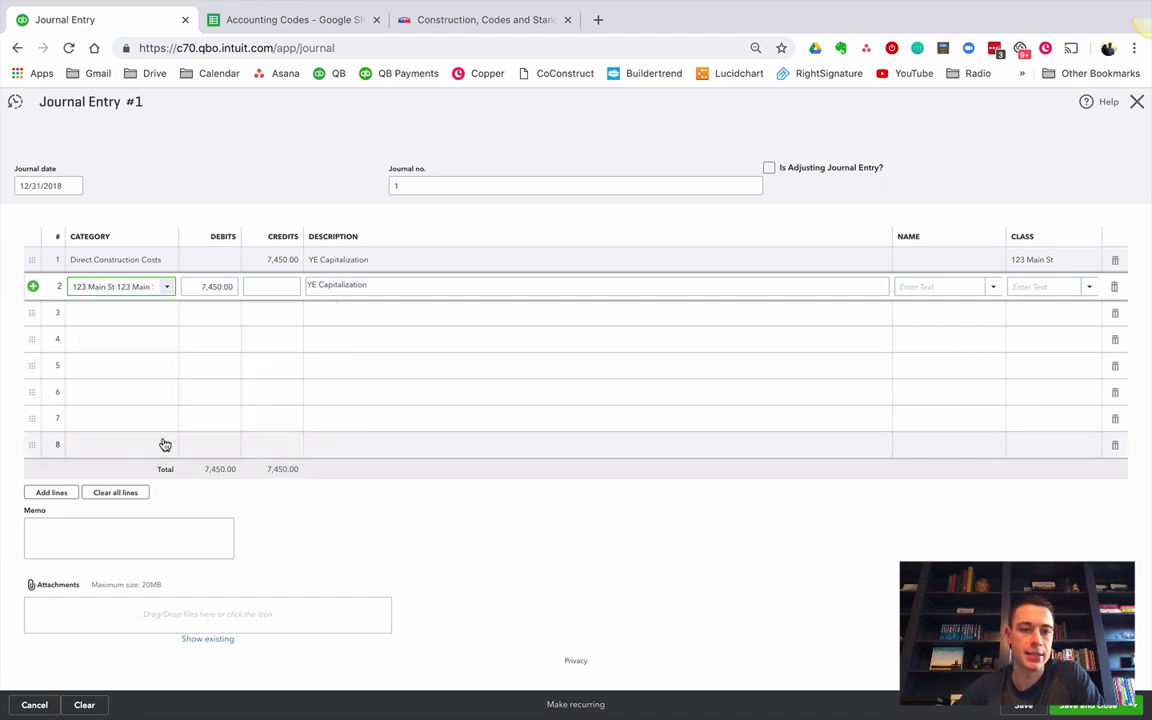
pyautogui.press('Tab')
pyautogui.press('Tab')
pyautogui.press('Tab')
pyautogui.press('Tab')
pyautogui.press('Tab')
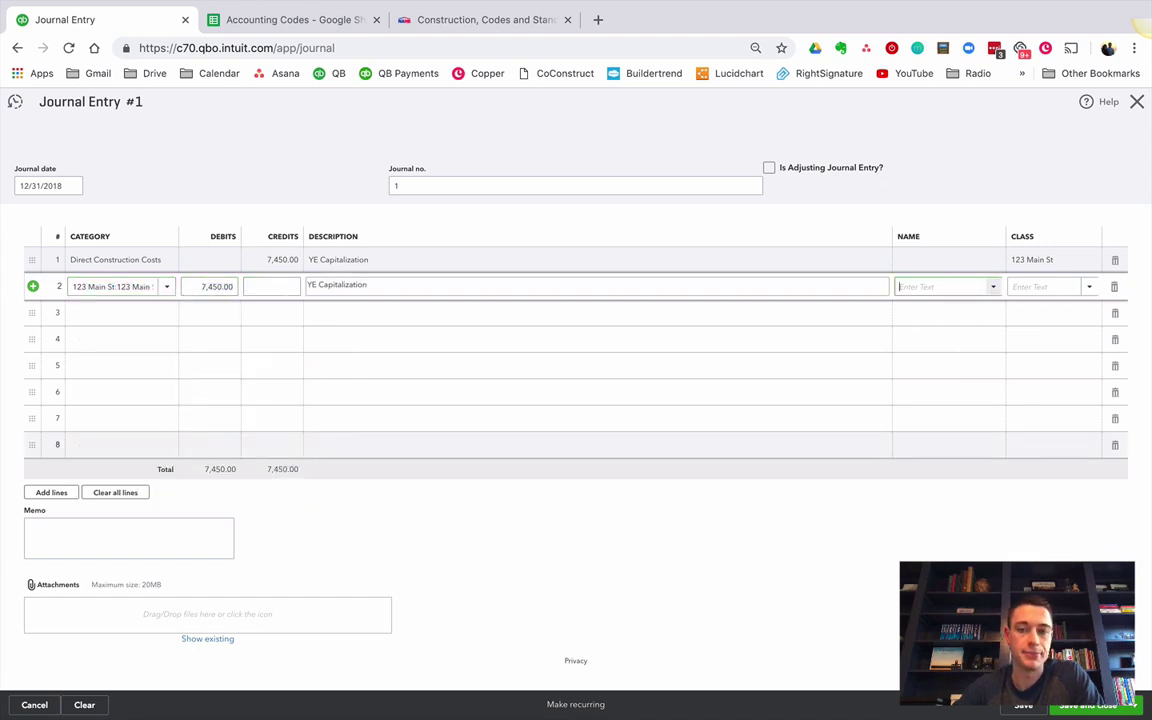
pyautogui.write('123 Main St')
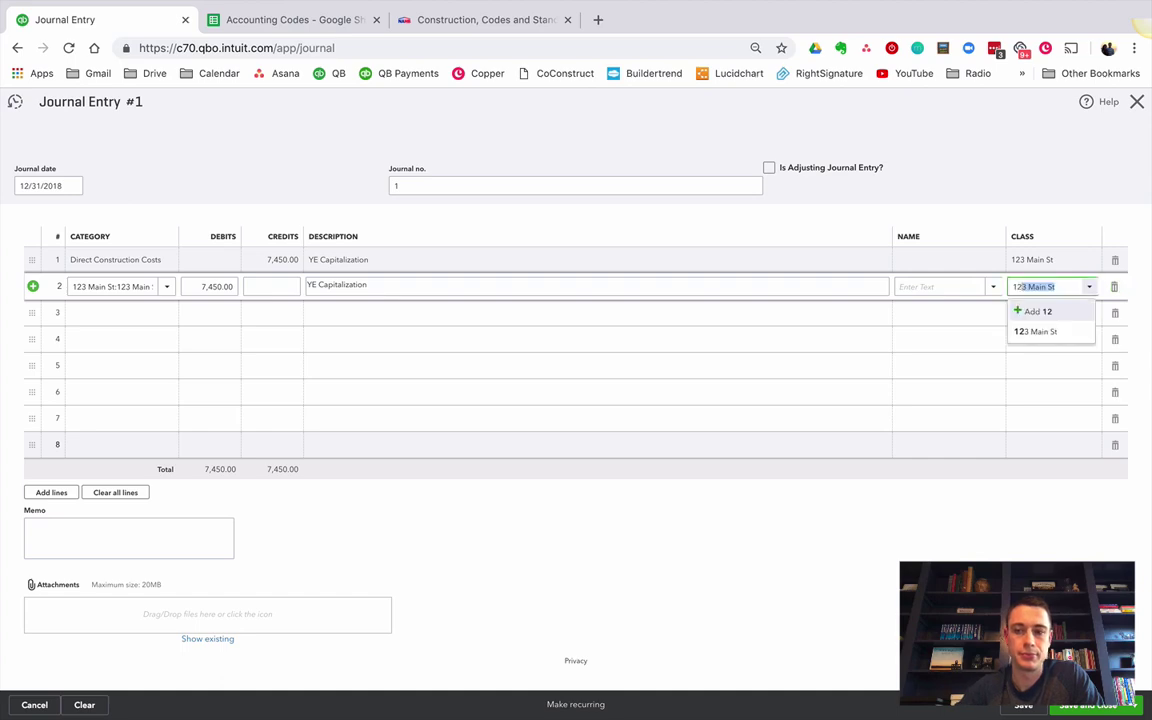
pyautogui.click(717, 572)
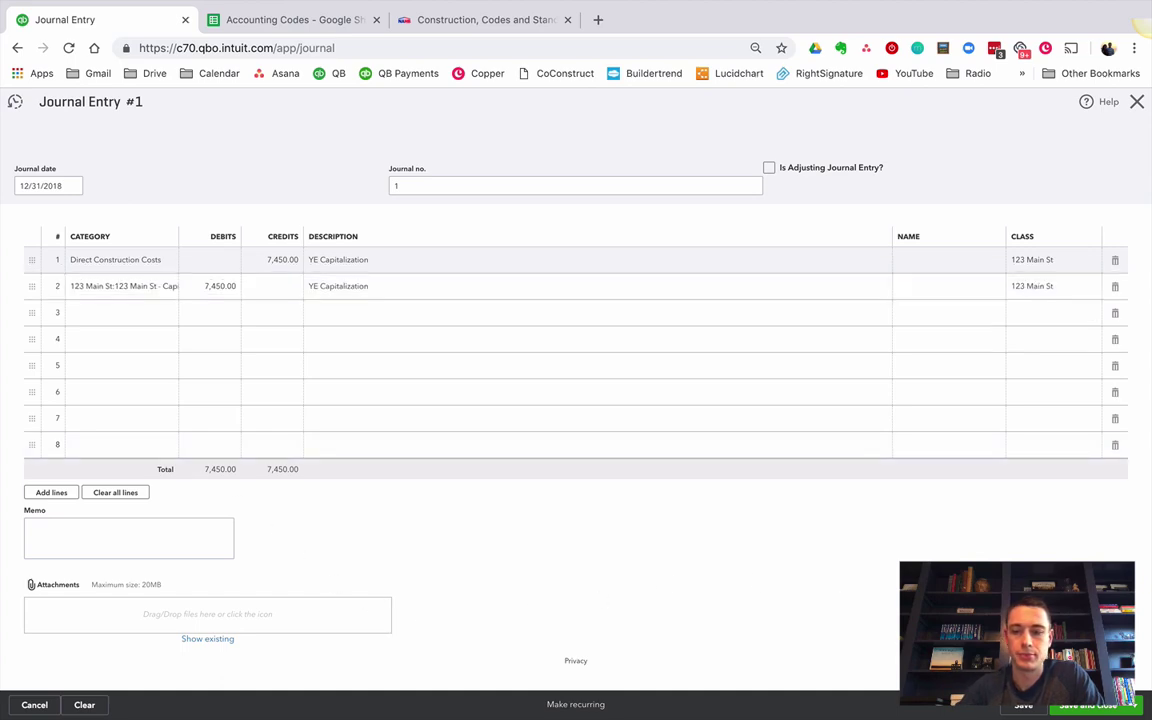
pyautogui.click(1085, 705)
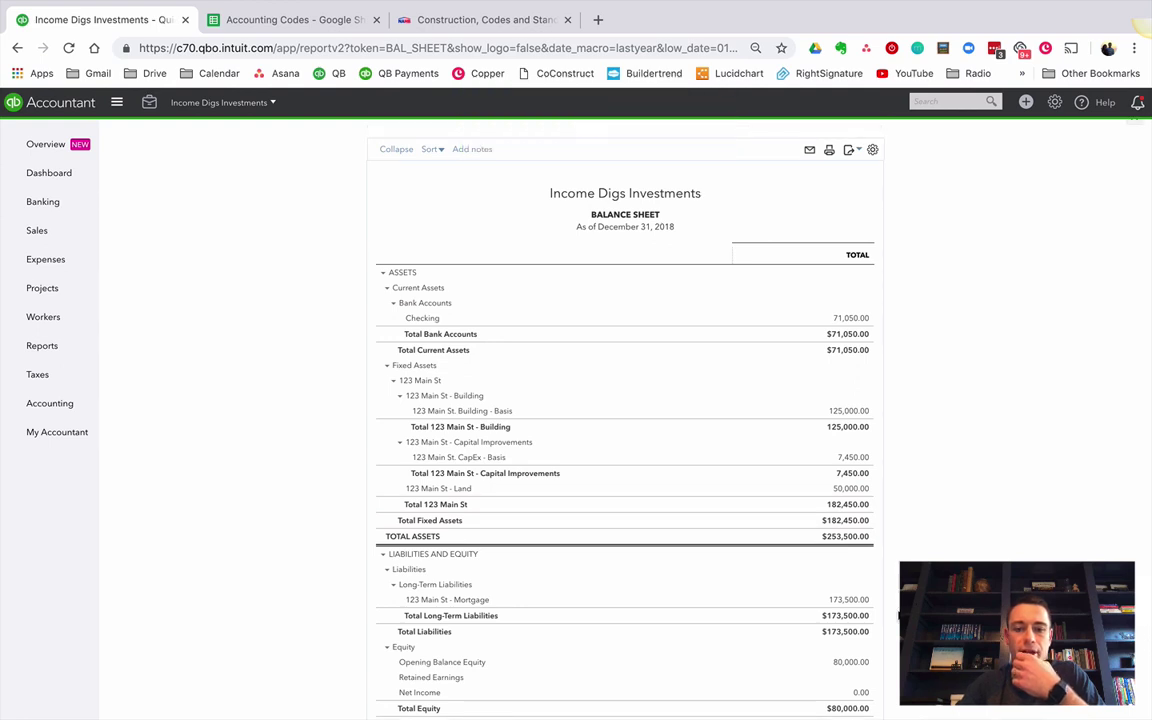
# - Examine the property's fixed assets and the equity section on the Balance Sheet, collapsing and expanding the Building and Capital Improvements groups
pyautogui.scroll(-1, 625, 400)
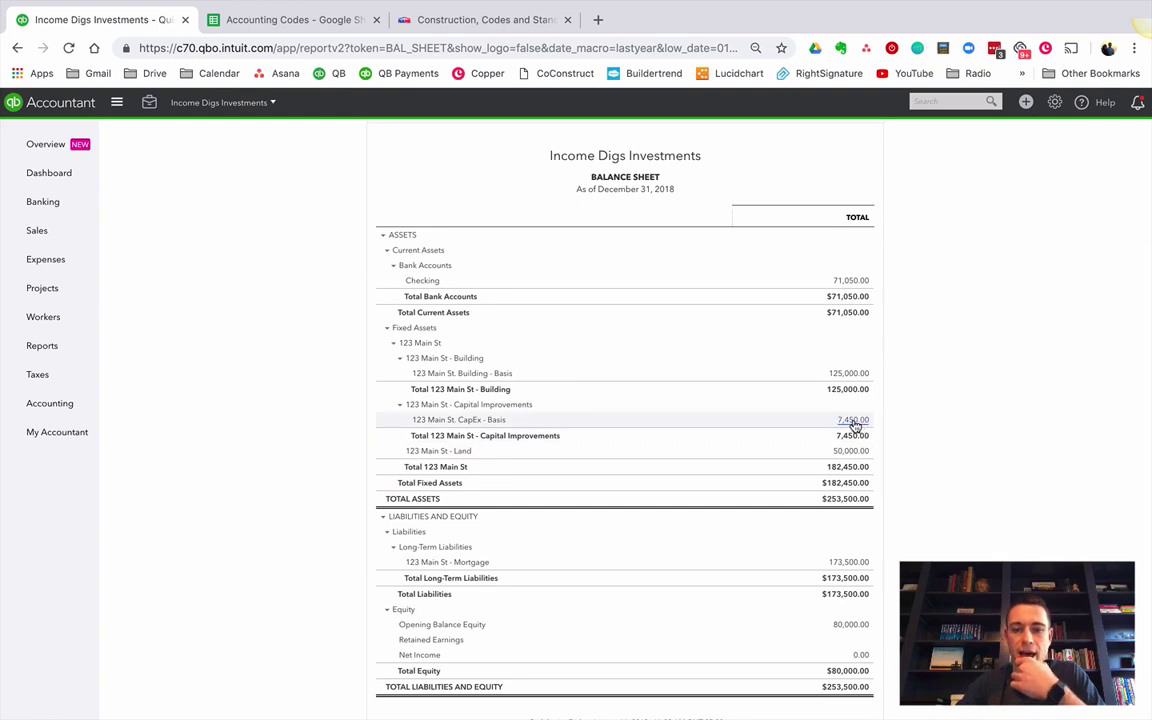
pyautogui.click(393, 345)
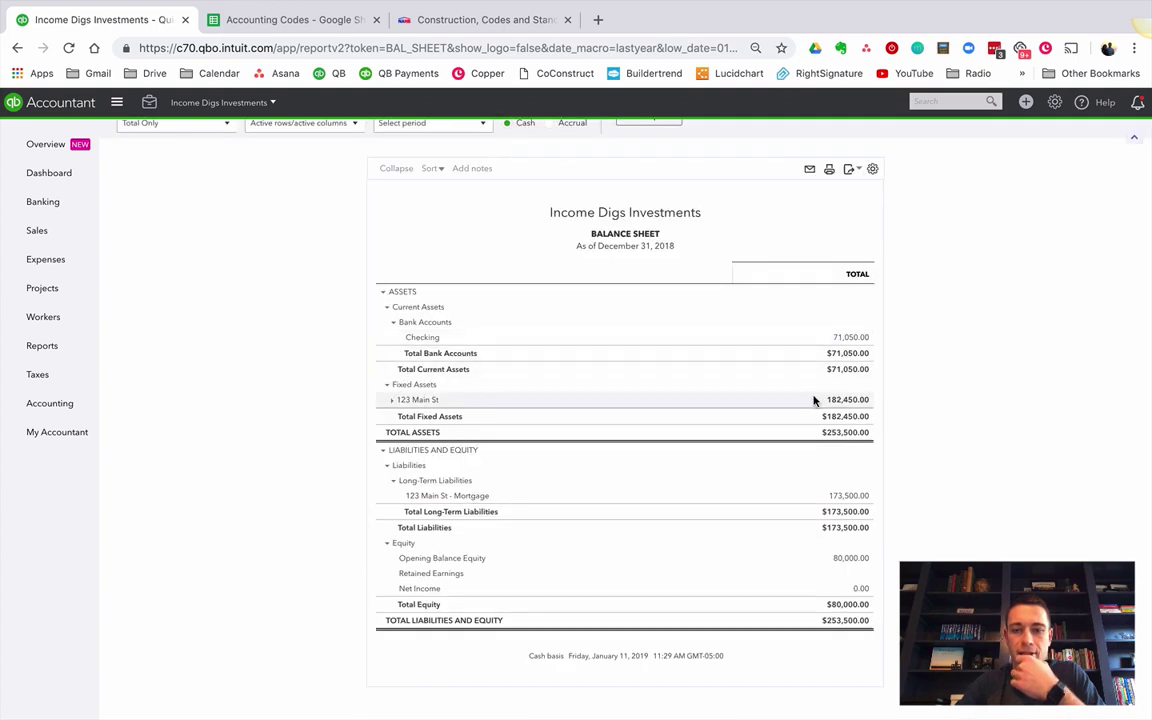
pyautogui.click(391, 400)
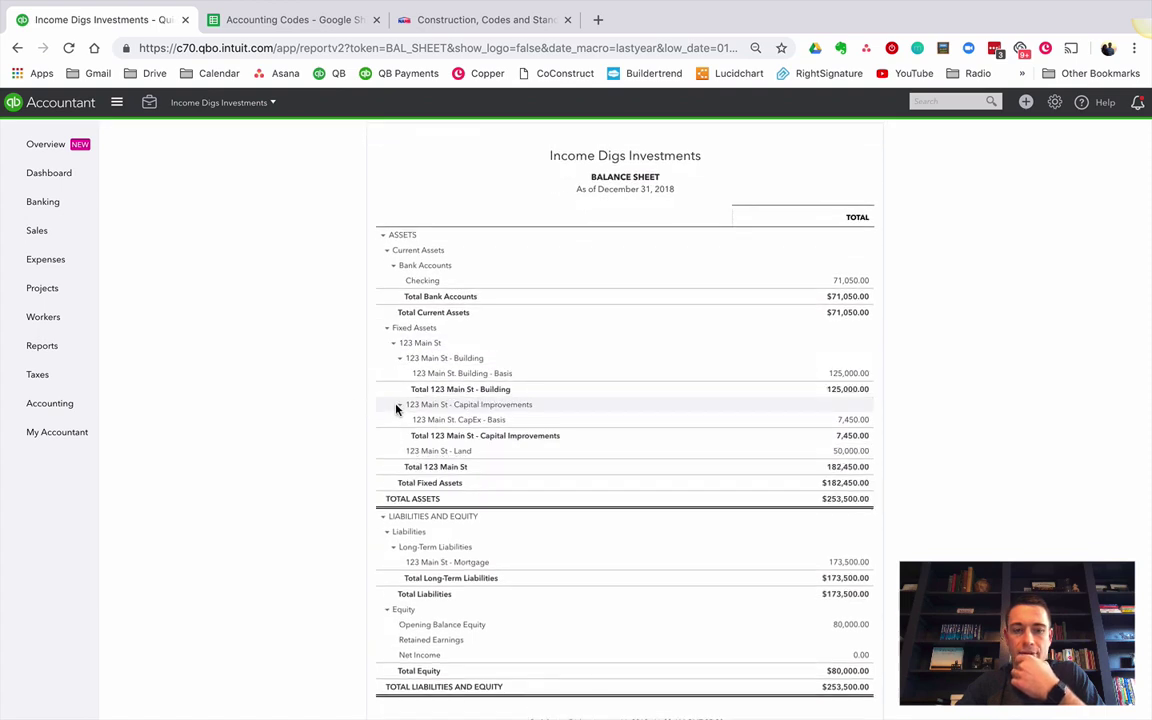
pyautogui.click(399, 405)
pyautogui.click(399, 358)
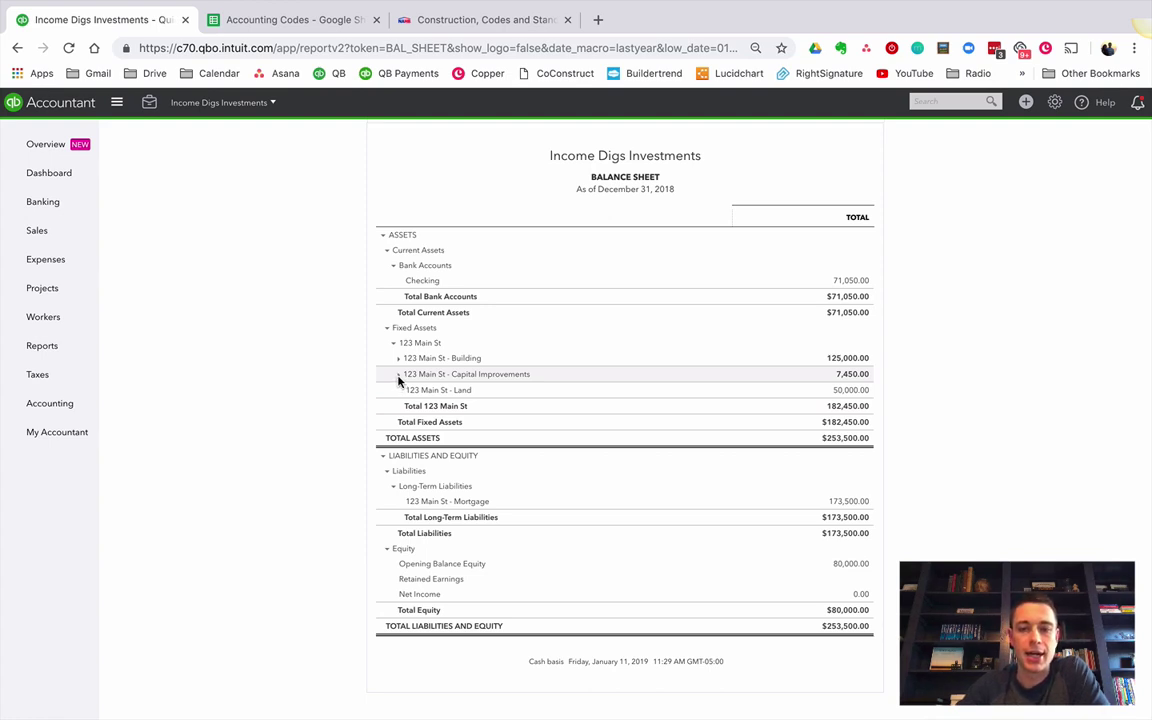
pyautogui.click(399, 359)
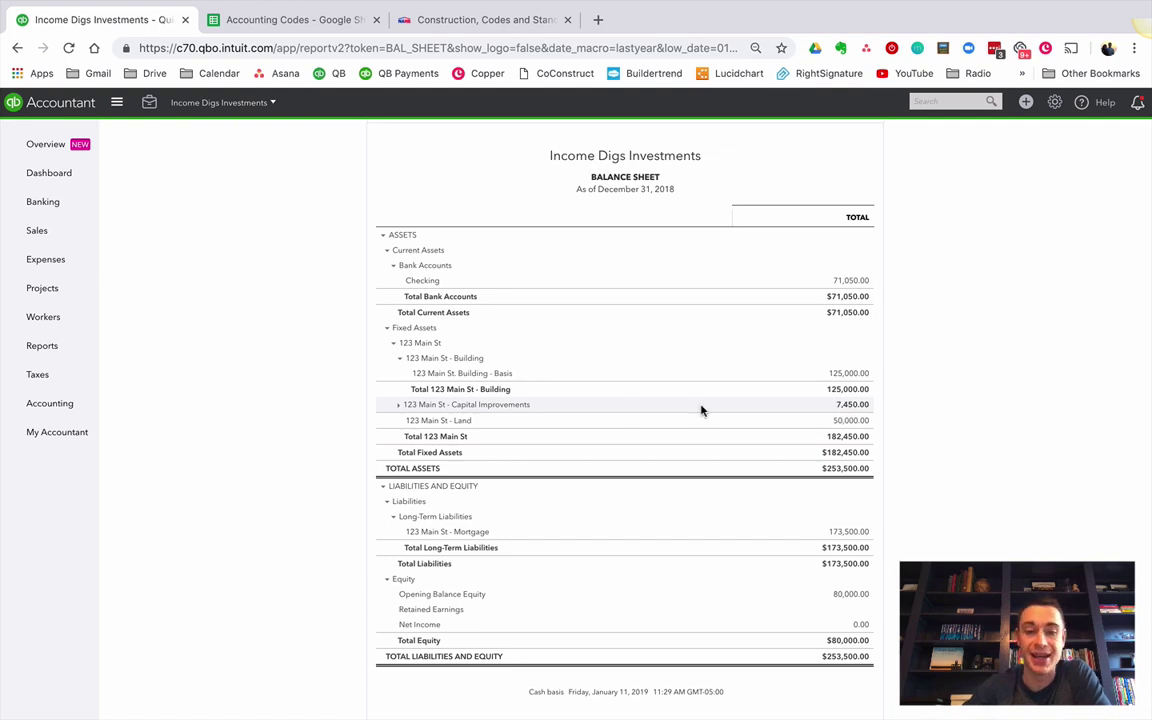
pyautogui.click(398, 405)
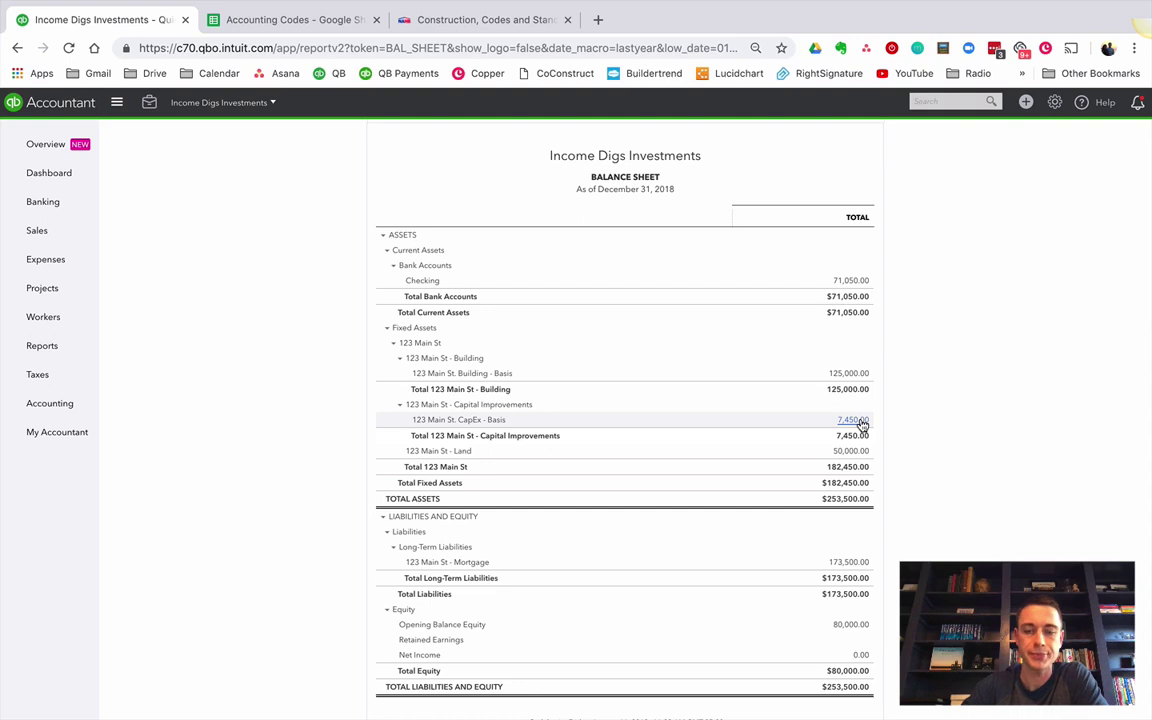
pyautogui.scroll(-2, 651, 520)
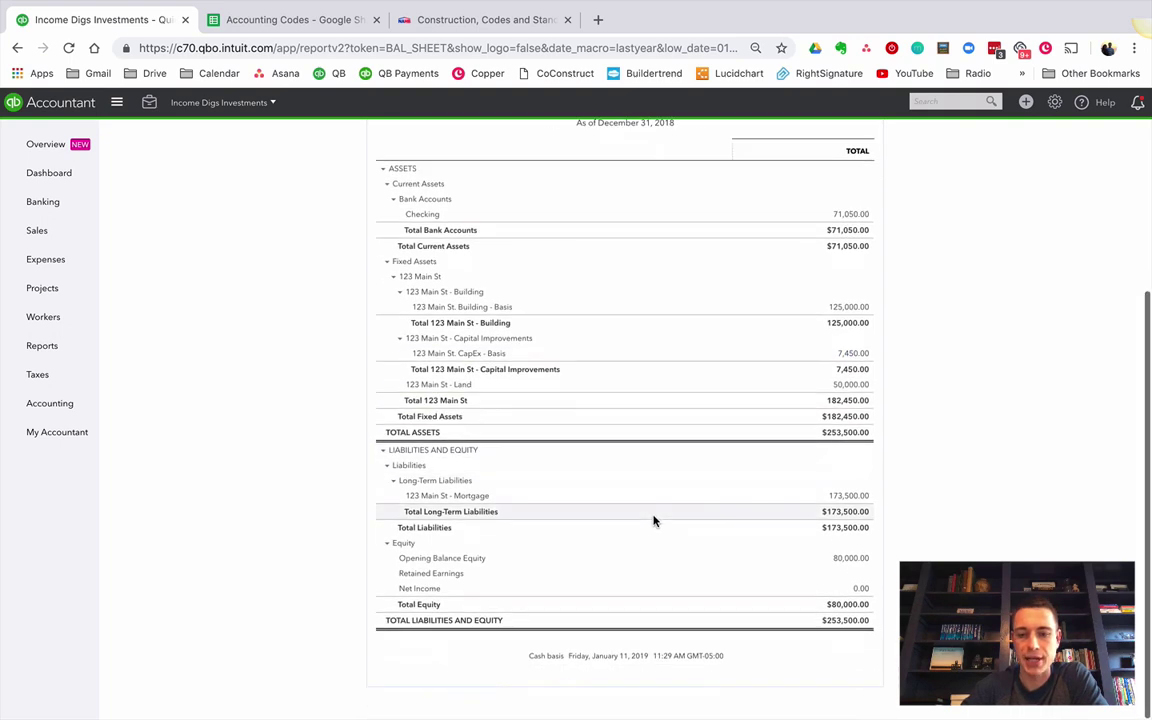
# - Run the Profit and Loss report for Last Year on the Cash basis and open the transactions behind Direct Construction Costs
pyautogui.scroll(5, 350, 419)
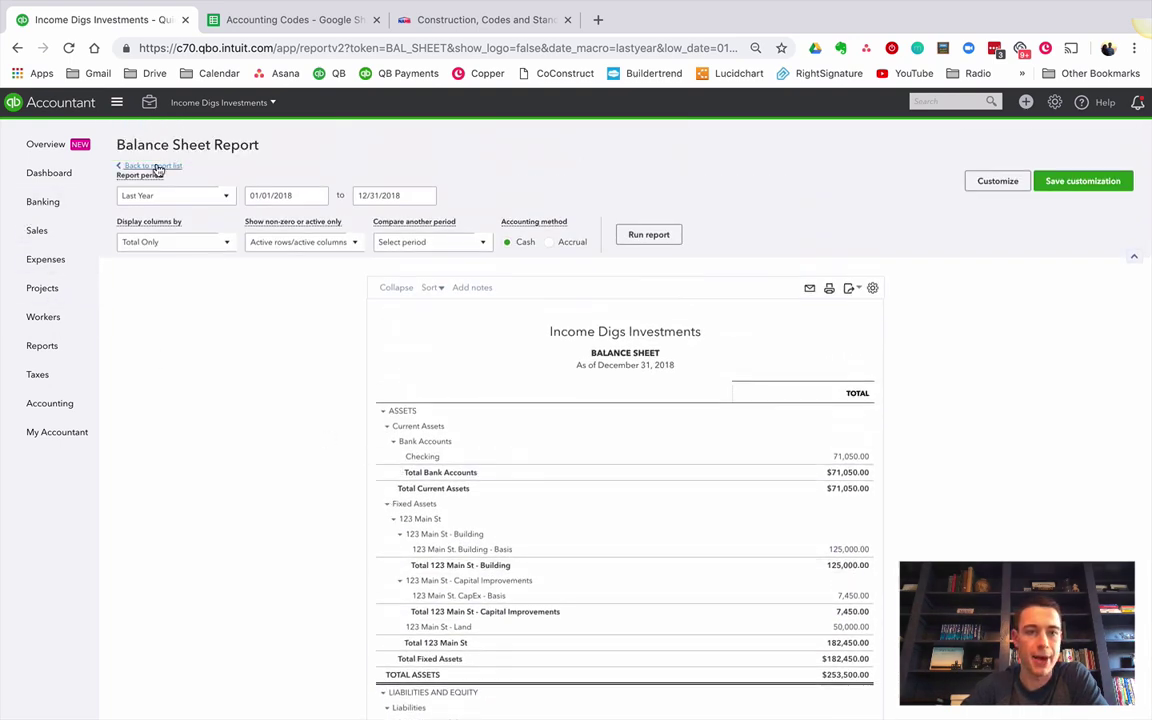
pyautogui.click(155, 167)
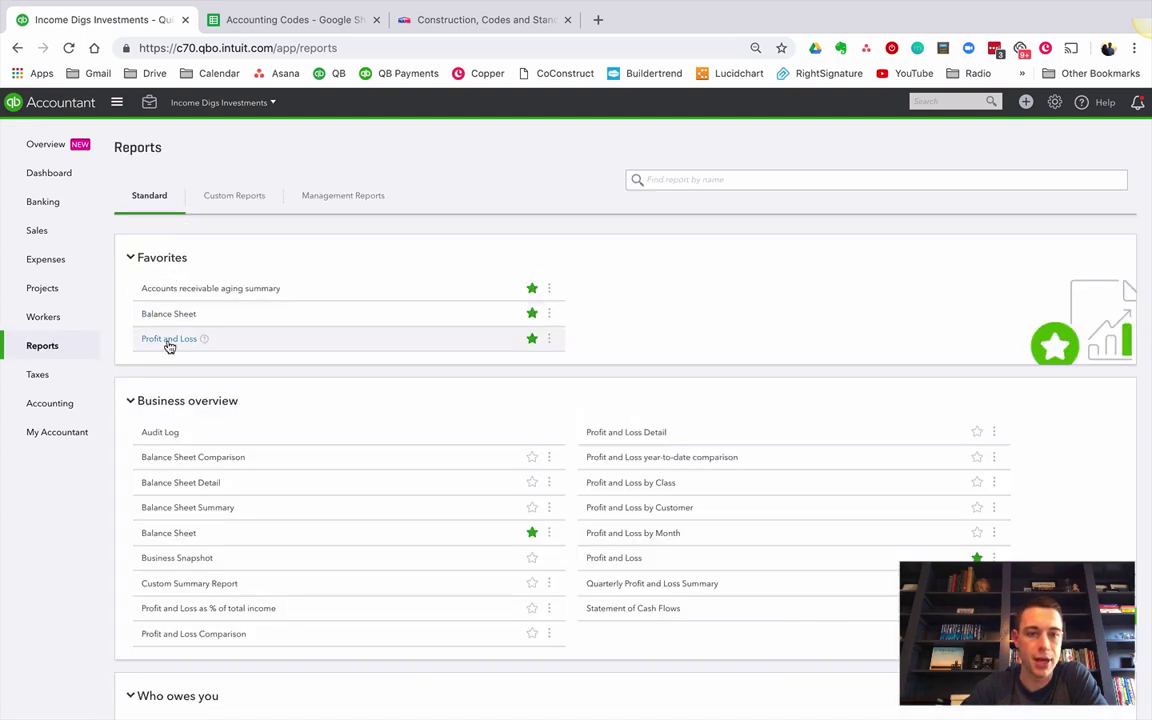
pyautogui.click(169, 340)
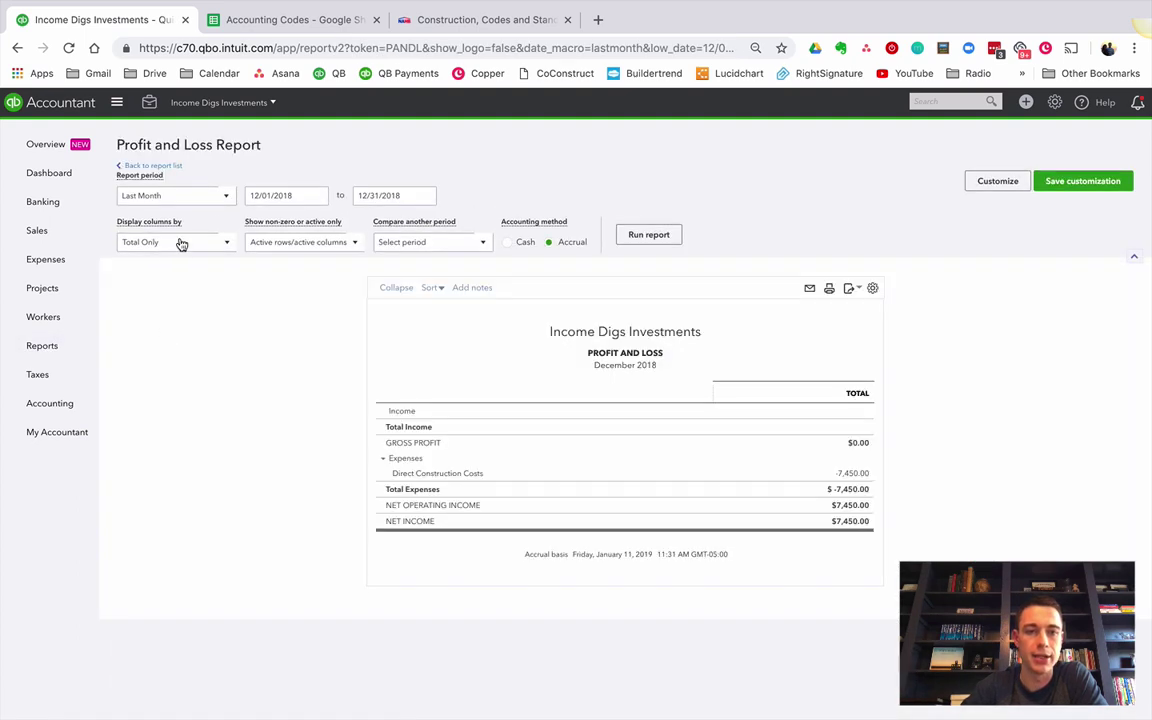
pyautogui.click(180, 246)
pyautogui.click(188, 196)
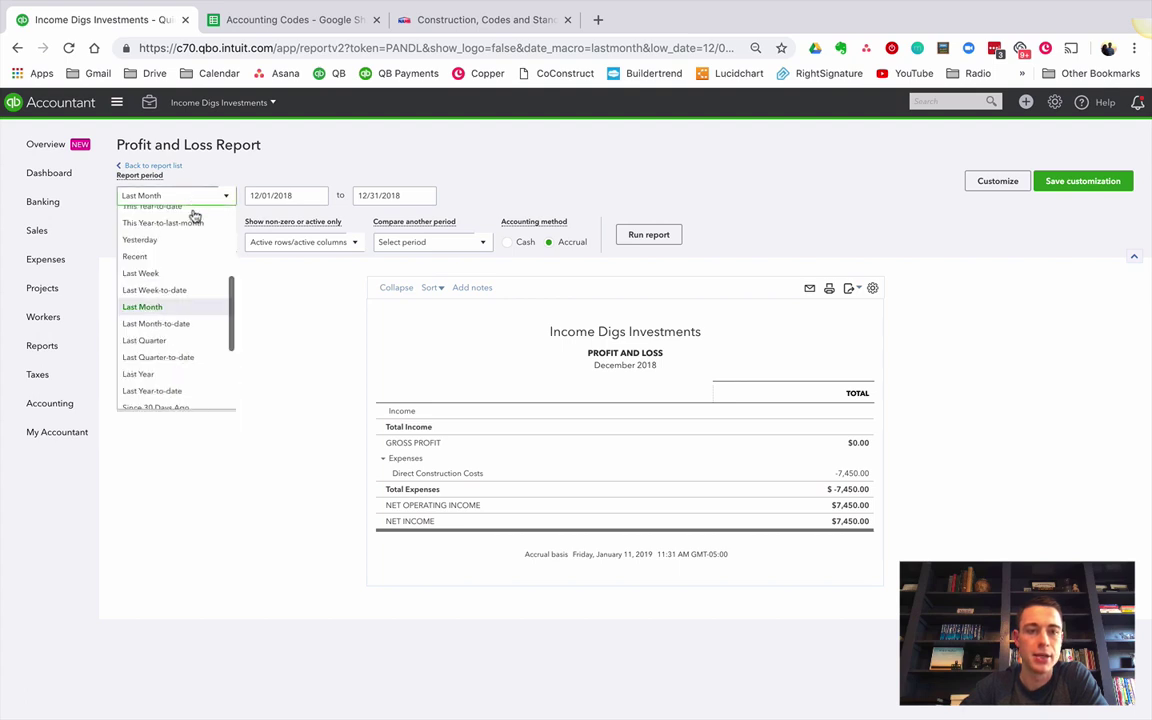
pyautogui.scroll(-3, 175, 391)
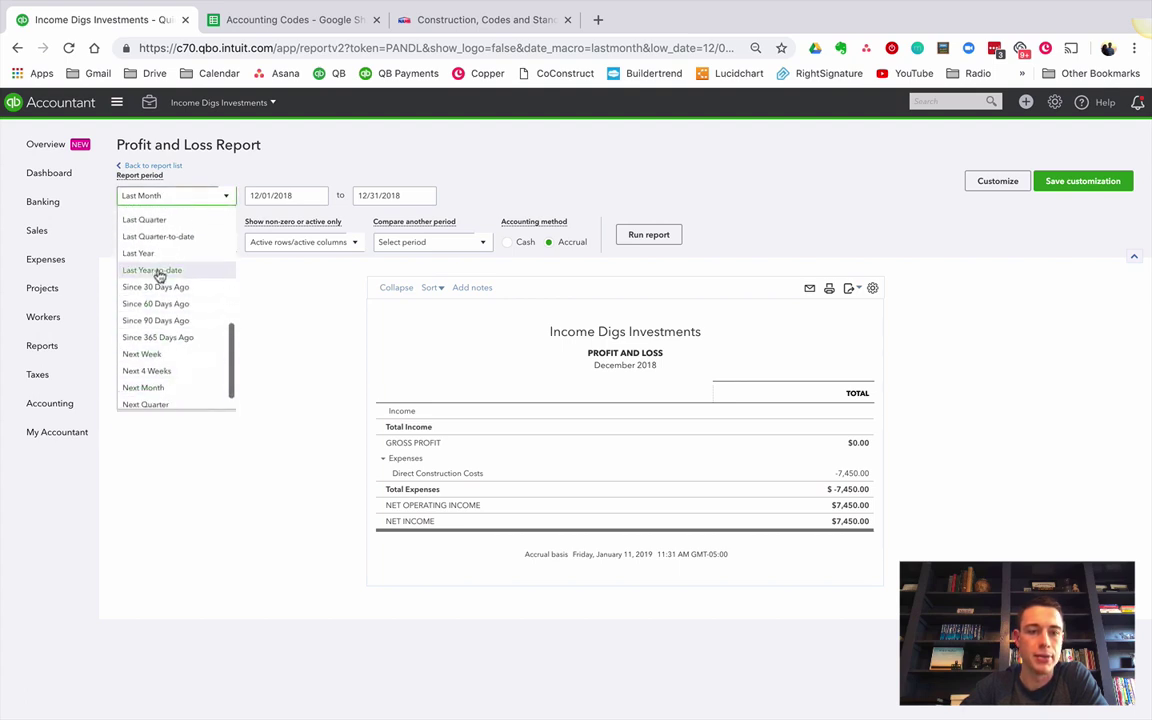
pyautogui.click(159, 256)
pyautogui.click(507, 242)
pyautogui.click(648, 240)
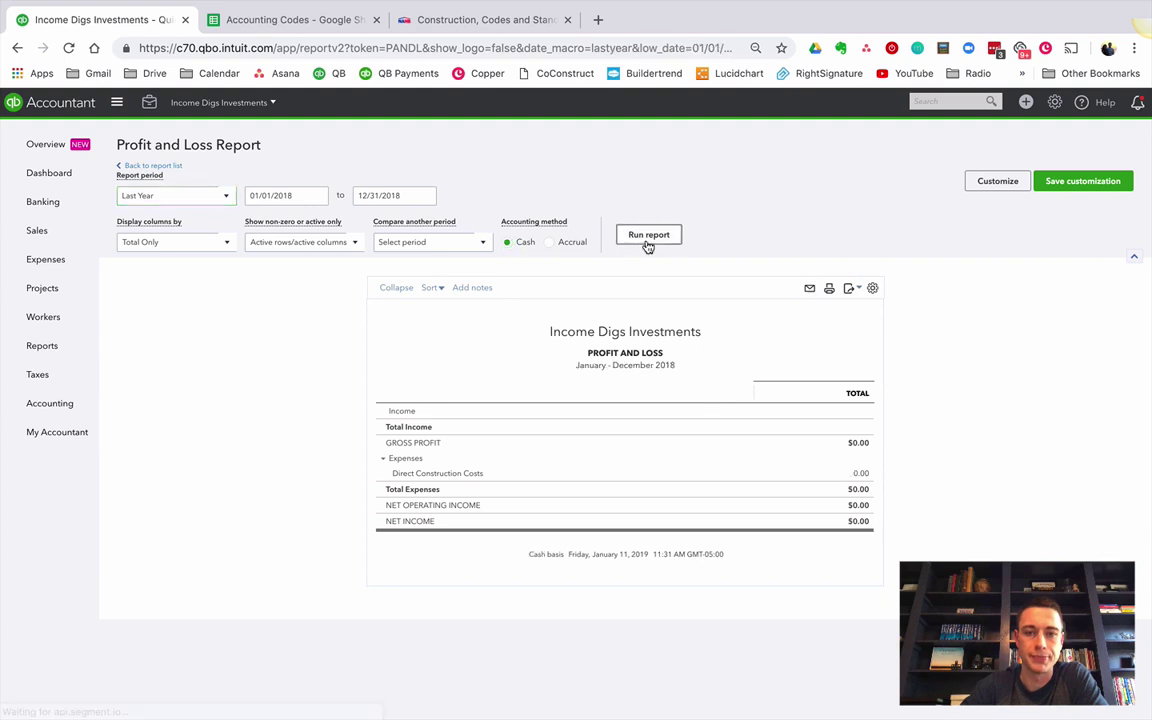
pyautogui.click(860, 474)
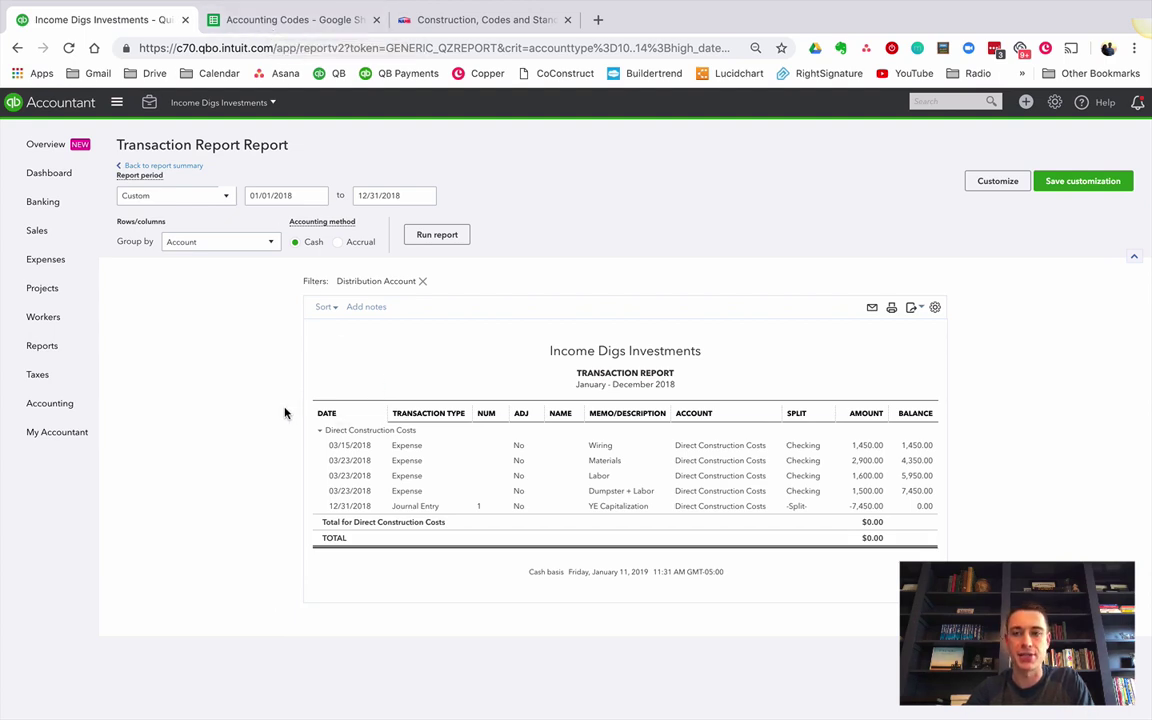
# - Open the Products and Services list, and switch to the Accounting Codes spreadsheet in Google Sheets to review Sheet1 from its first rows
pyautogui.click(1054, 102)
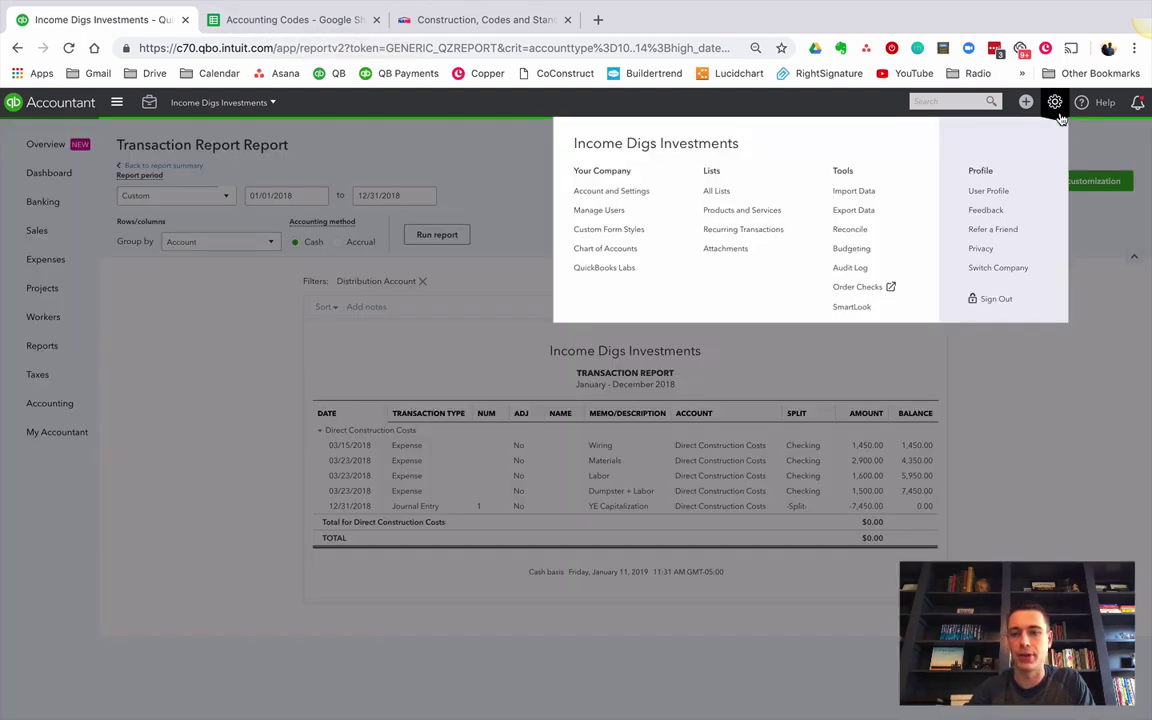
pyautogui.click(741, 214)
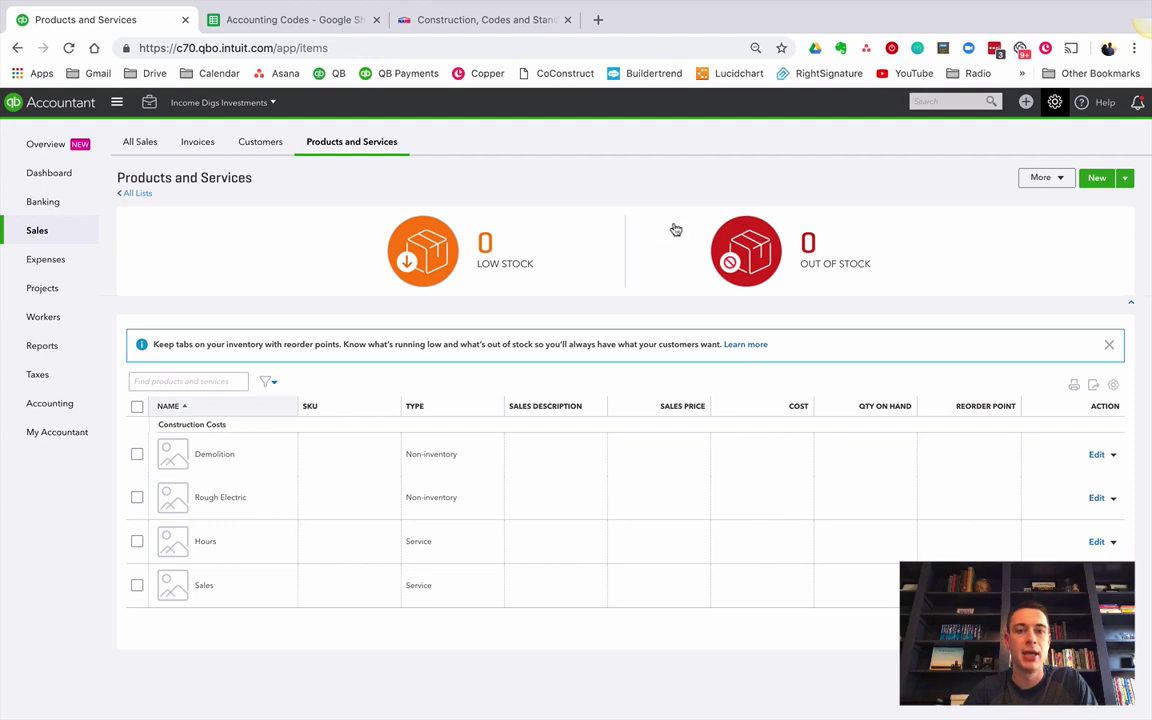
pyautogui.click(289, 21)
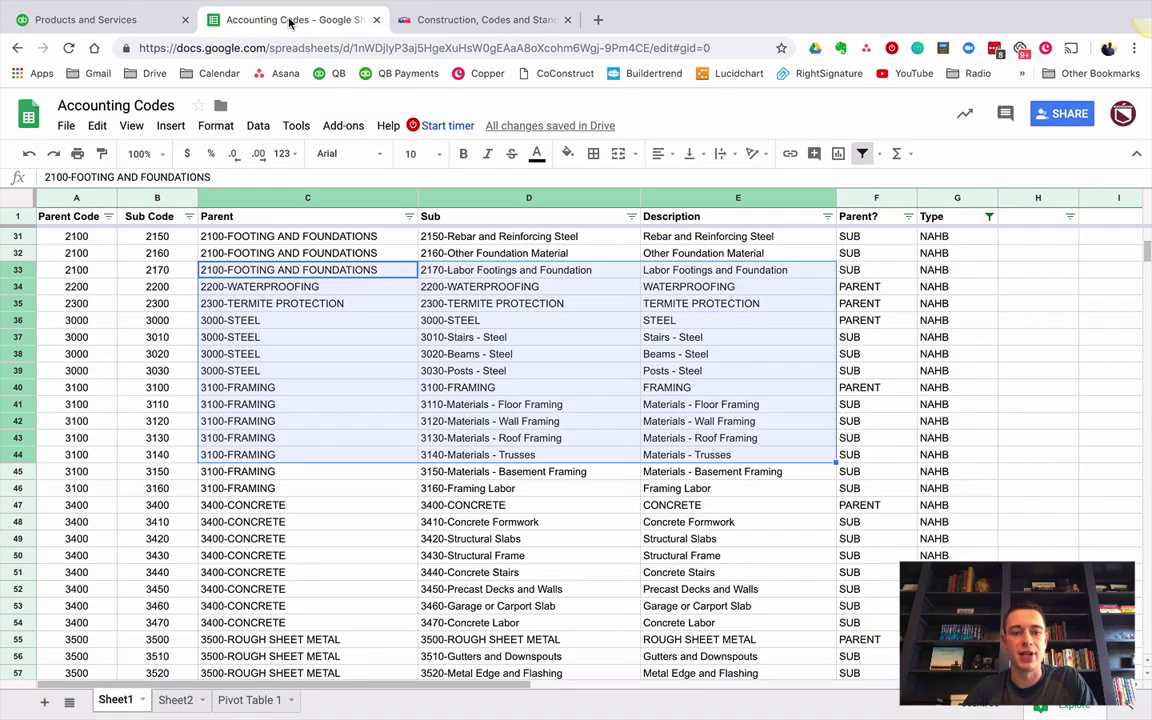
pyautogui.click(408, 545)
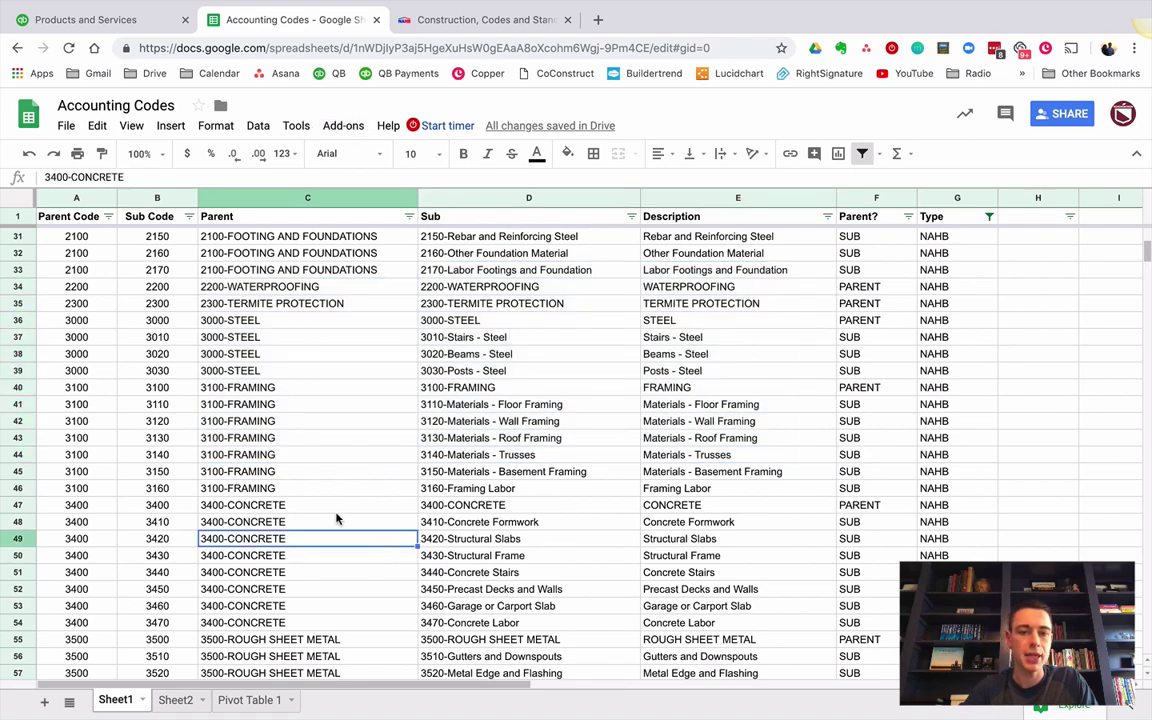
pyautogui.scroll(5, 330, 514)
pyautogui.scroll(5, 332, 514)
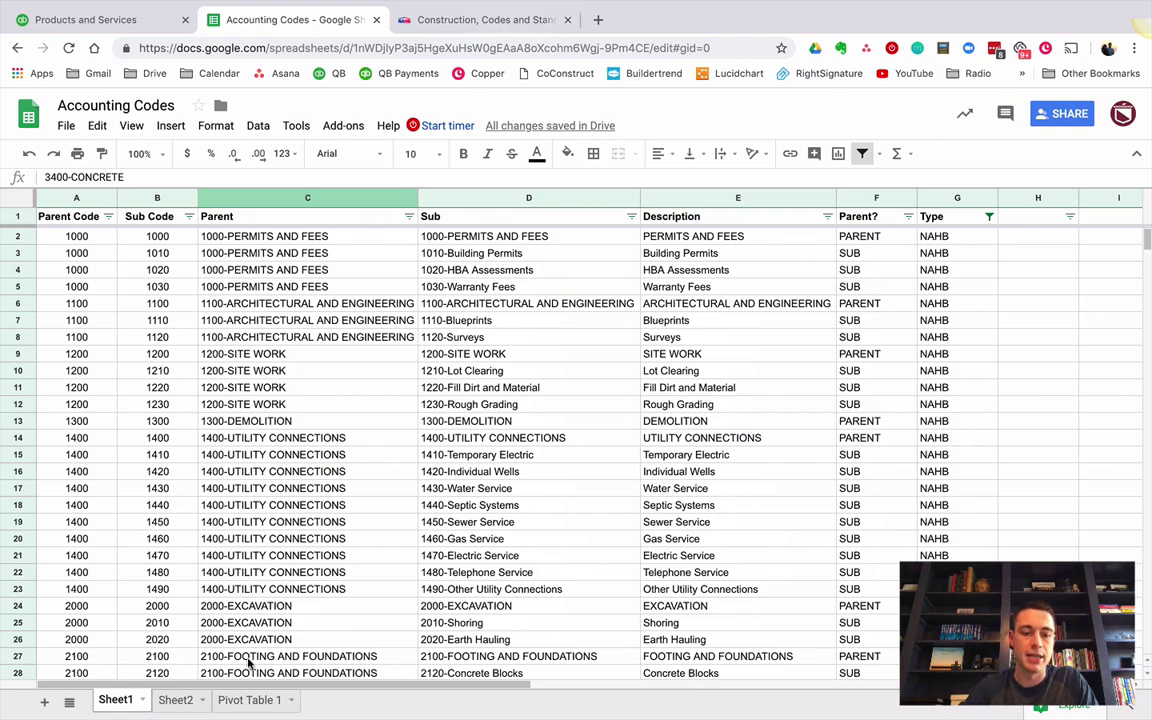
# - Examine the parent and sub codes on the Pivot Table 1 sheet and close the pivot table editor
pyautogui.click(245, 700)
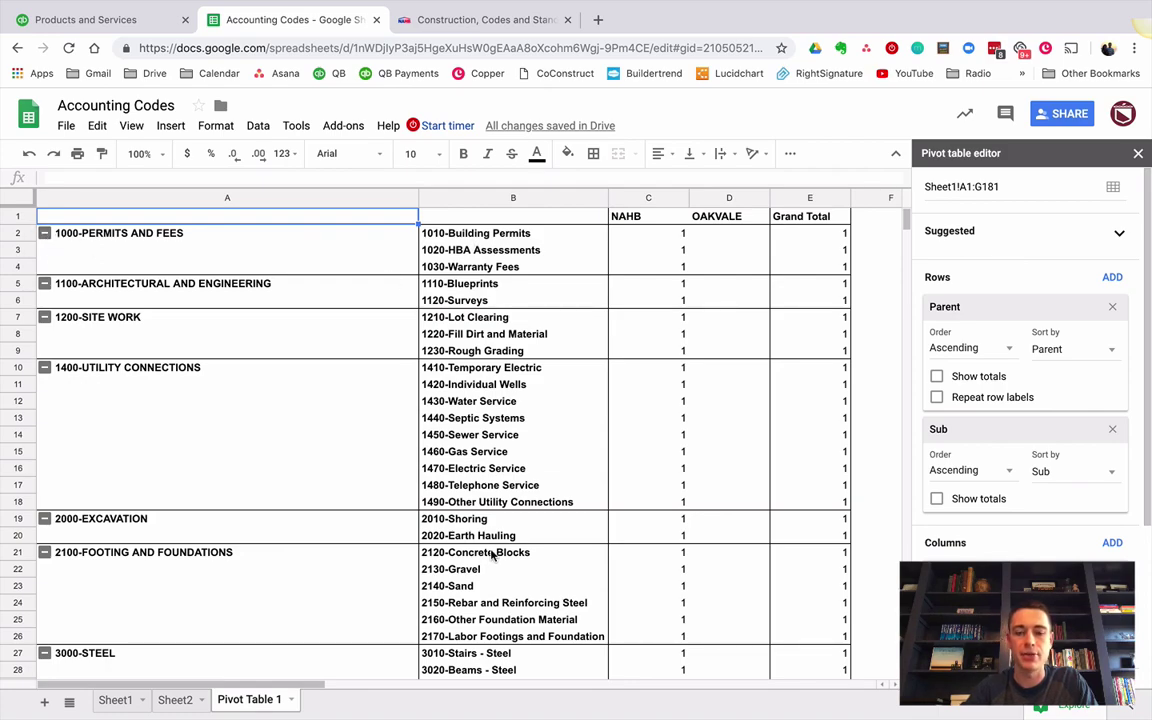
pyautogui.scroll(-3, 491, 557)
pyautogui.scroll(-15, 491, 557)
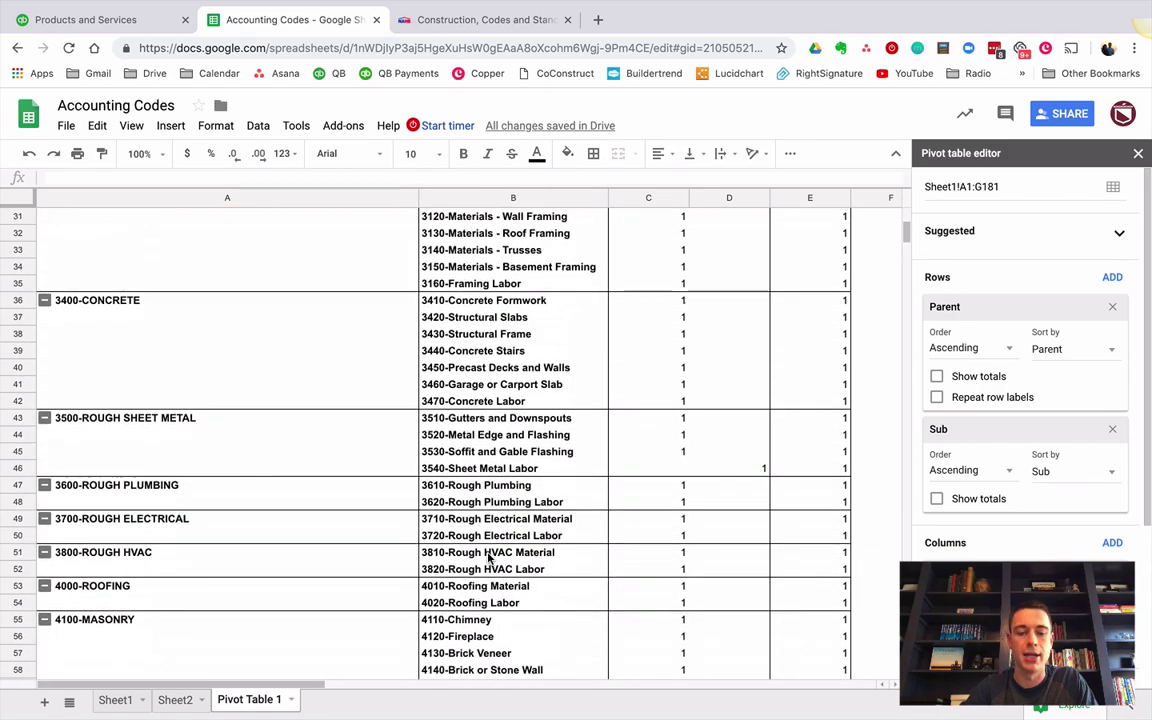
pyautogui.scroll(-6, 491, 557)
pyautogui.scroll(11, 492, 556)
pyautogui.scroll(9, 493, 557)
pyautogui.hscroll(5, 500, 550)
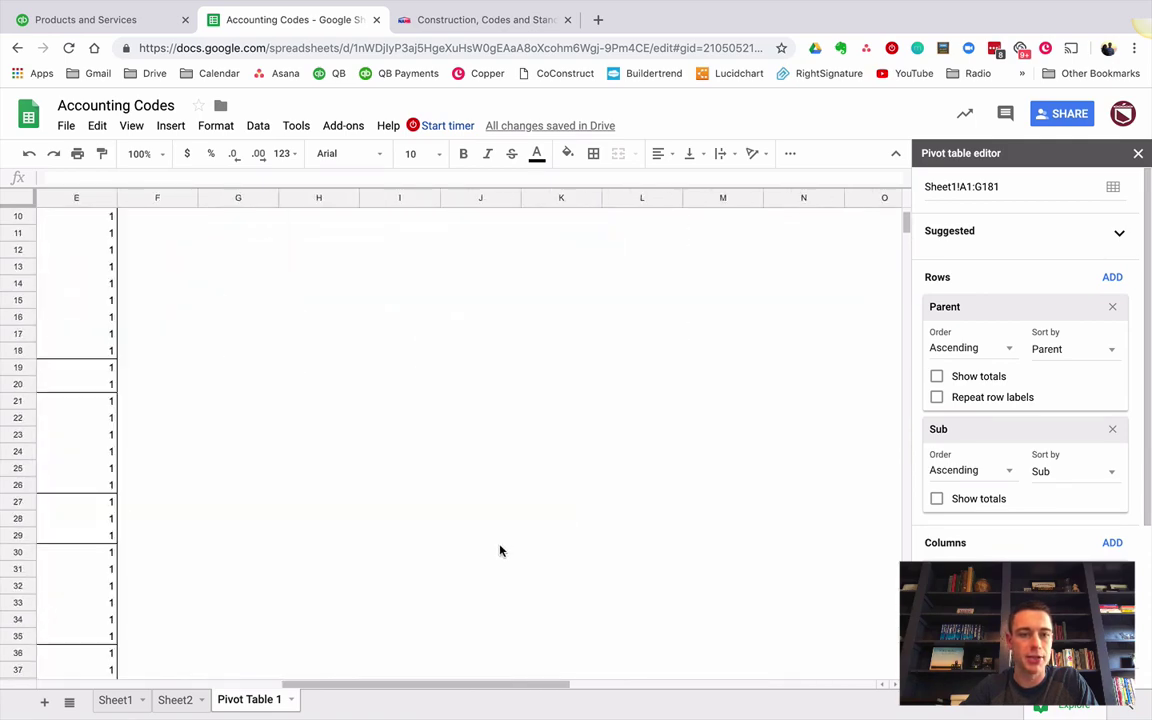
pyautogui.hscroll(-5, 499, 551)
pyautogui.scroll(3, 500, 550)
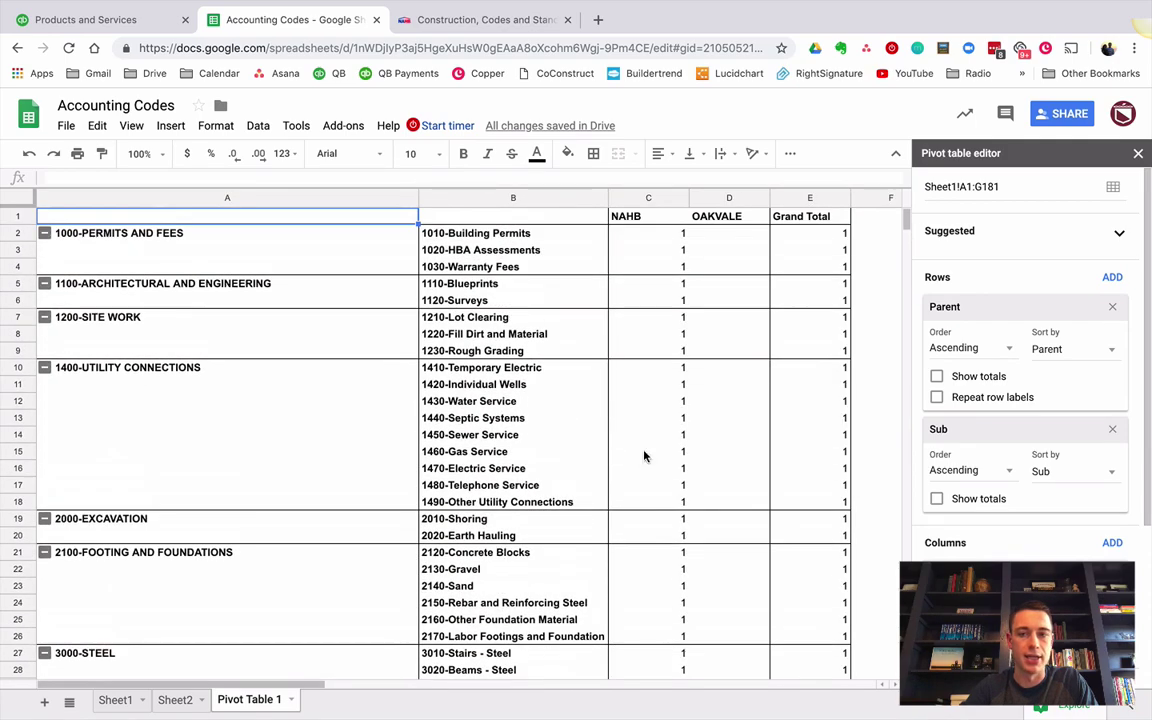
pyautogui.click(1138, 153)
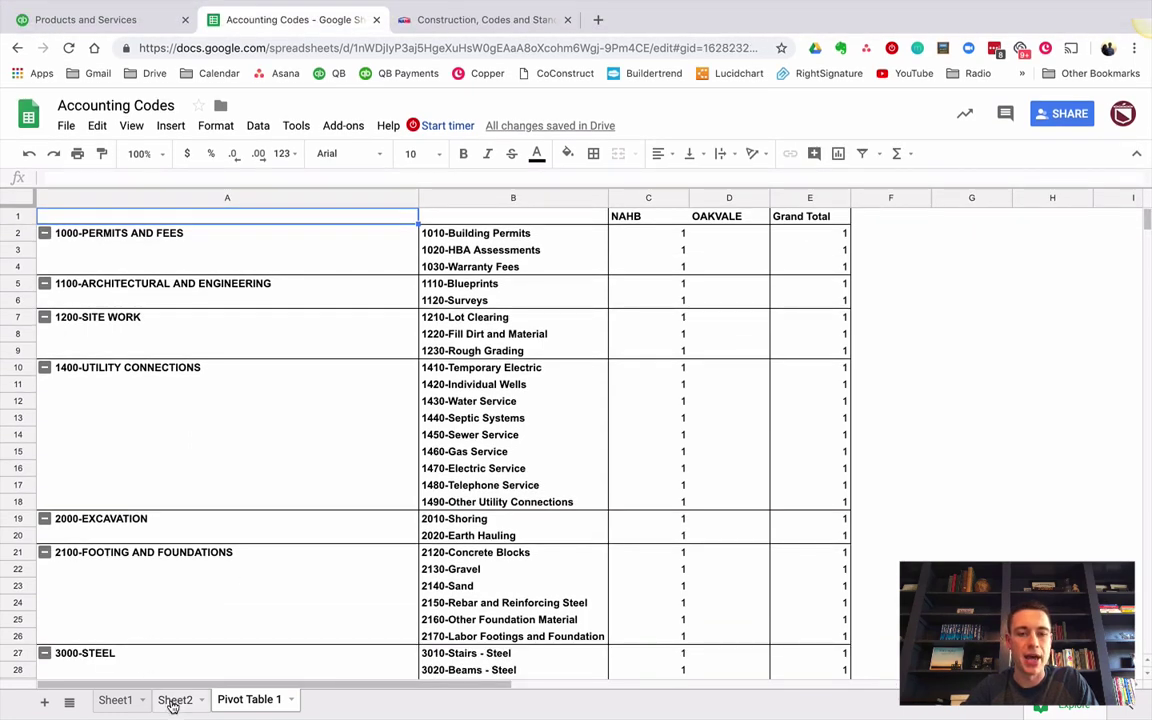
# - View the product import layout on Sheet2 and browse the NAHB construction codes on Sheet1 down to the masonry codes
pyautogui.click(175, 699)
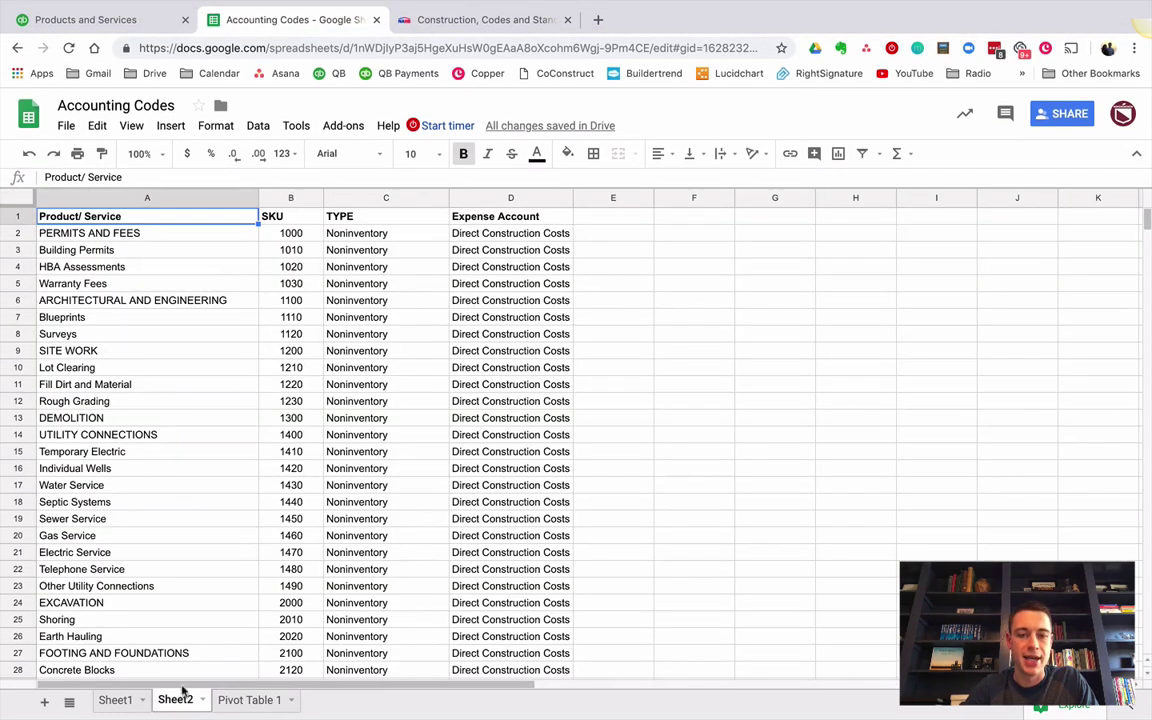
pyautogui.click(115, 699)
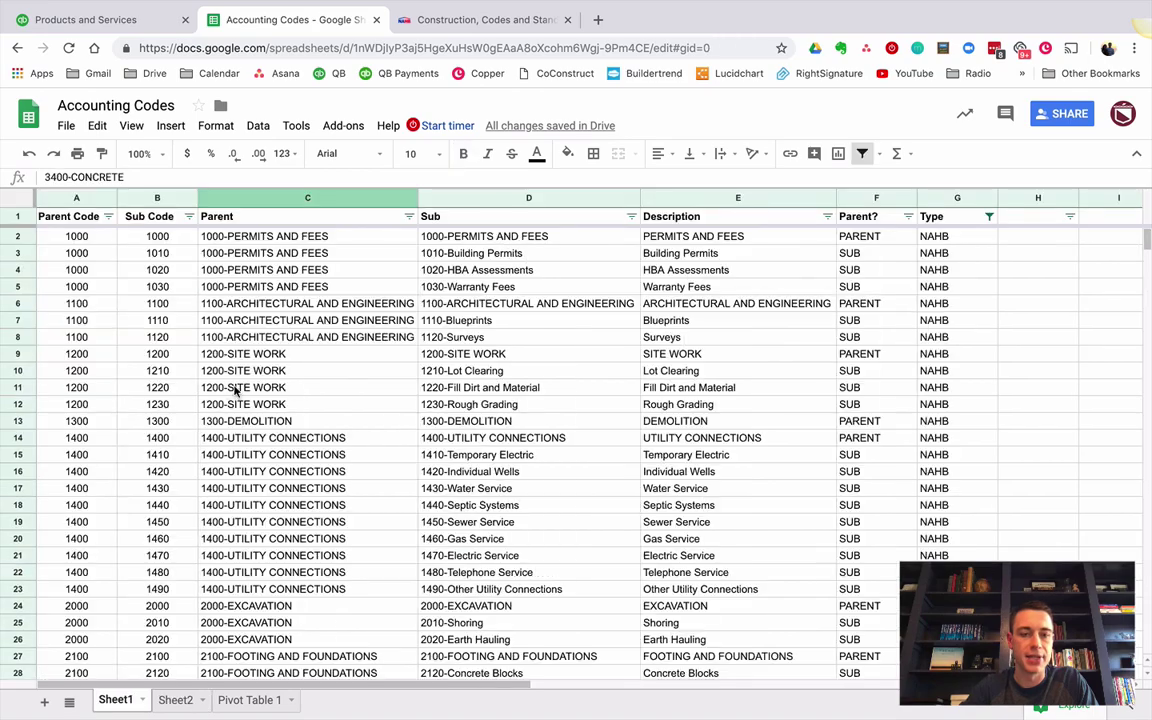
pyautogui.scroll(-4, 258, 415)
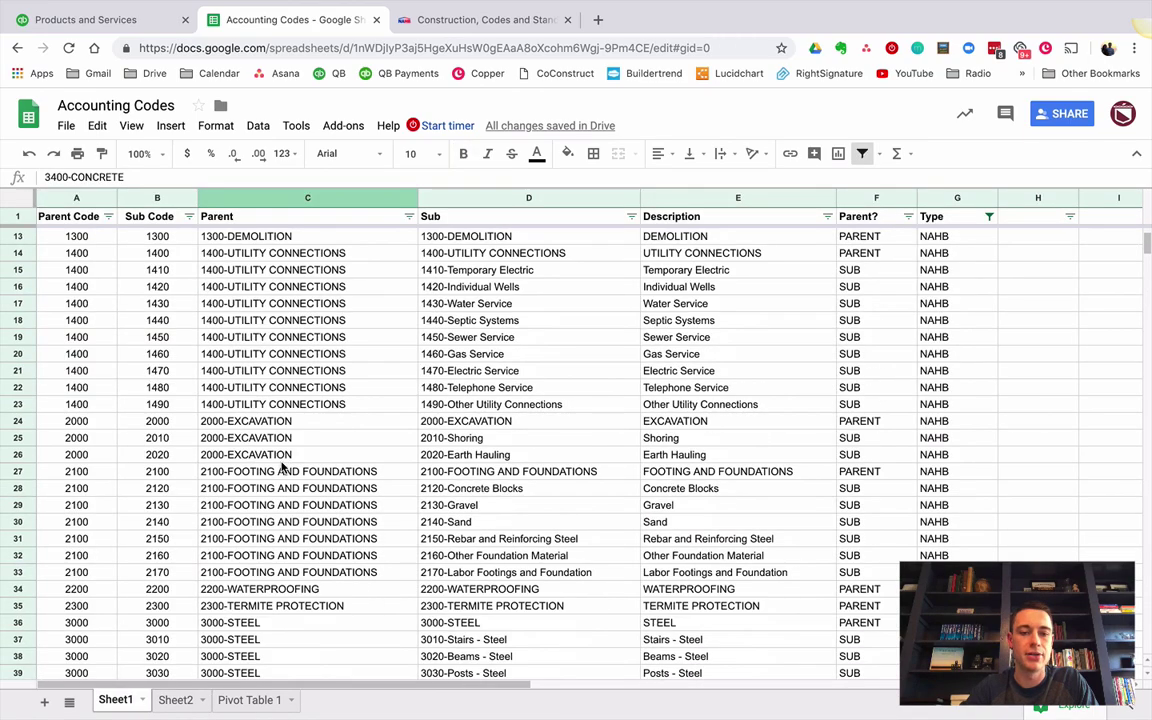
pyautogui.scroll(-8, 258, 418)
pyautogui.scroll(-5, 277, 478)
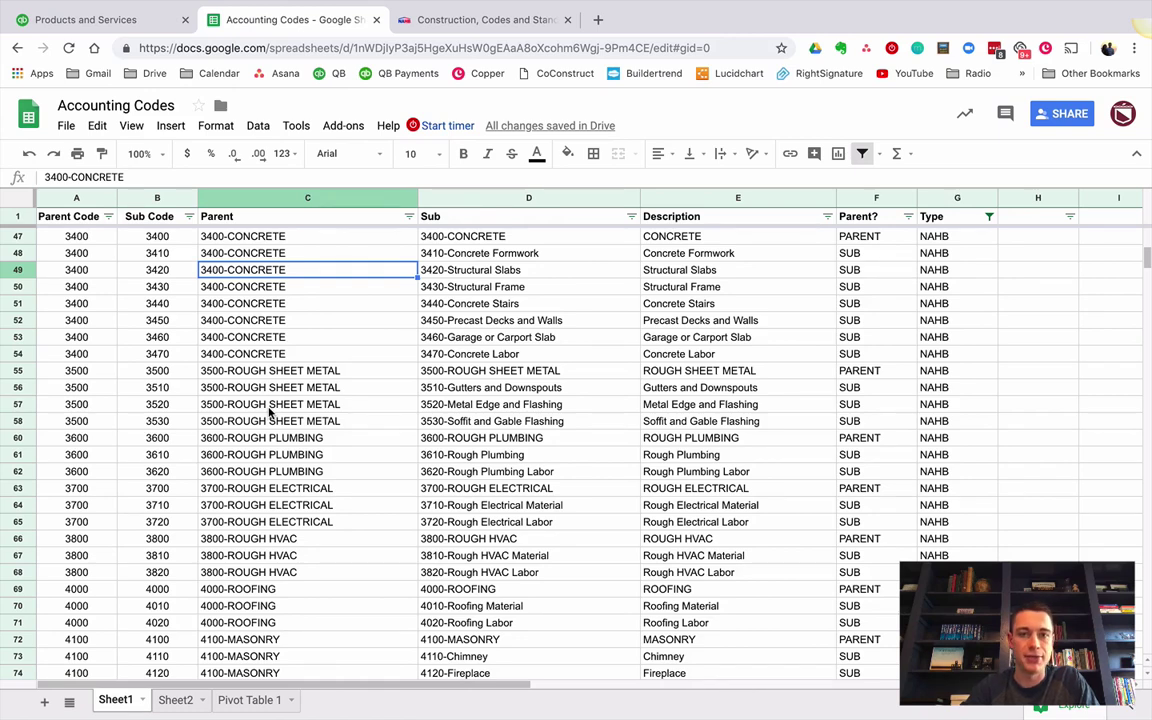
# - Switch back to the Products and Services list in QuickBooks Online
pyautogui.click(85, 22)
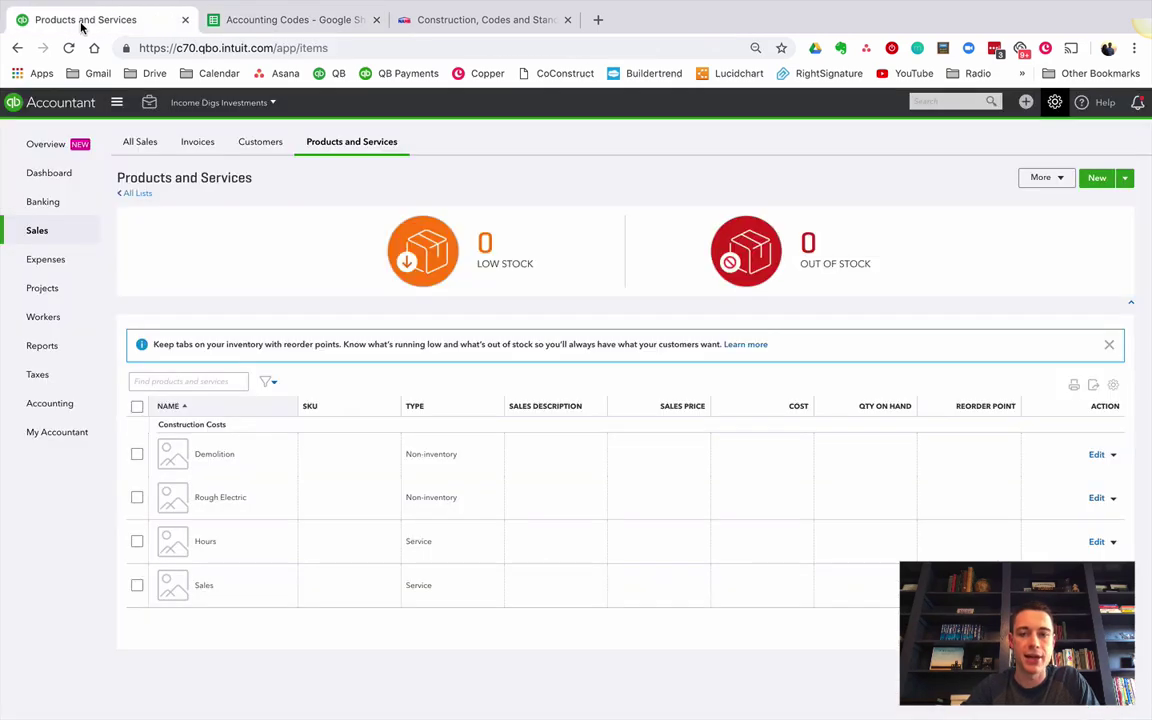
pyautogui.moveTo(52, 231)
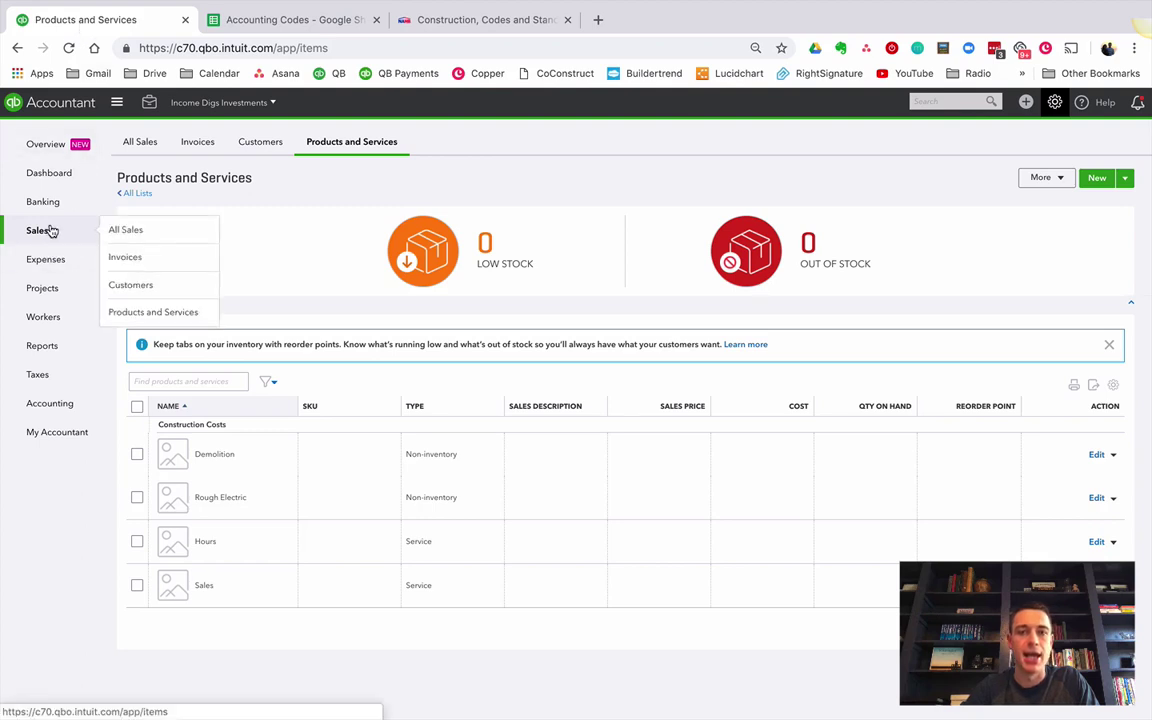